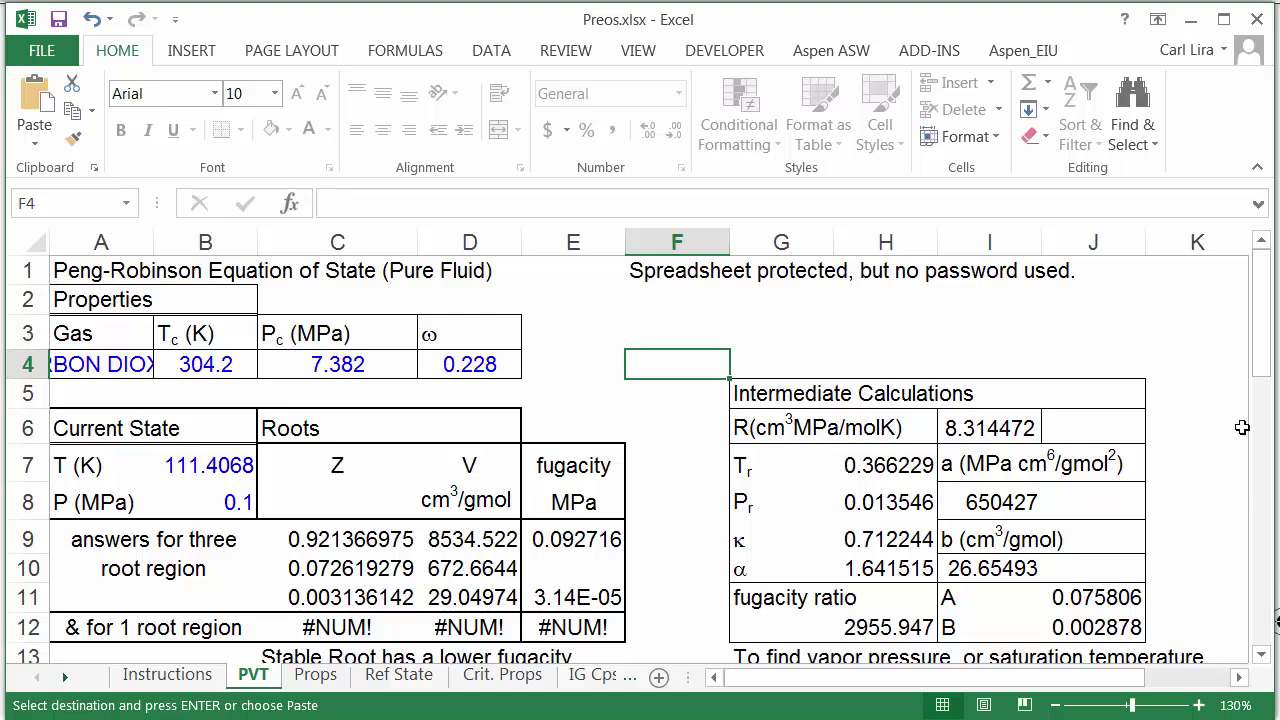
Set the temperature in cell B7 to 250 K
mouse_move(1268, 333)
left_mouse_down()
mouse_move(1270, 428)
mouse_move(1266, 305)
left_mouse_up()
left_click(203, 469)
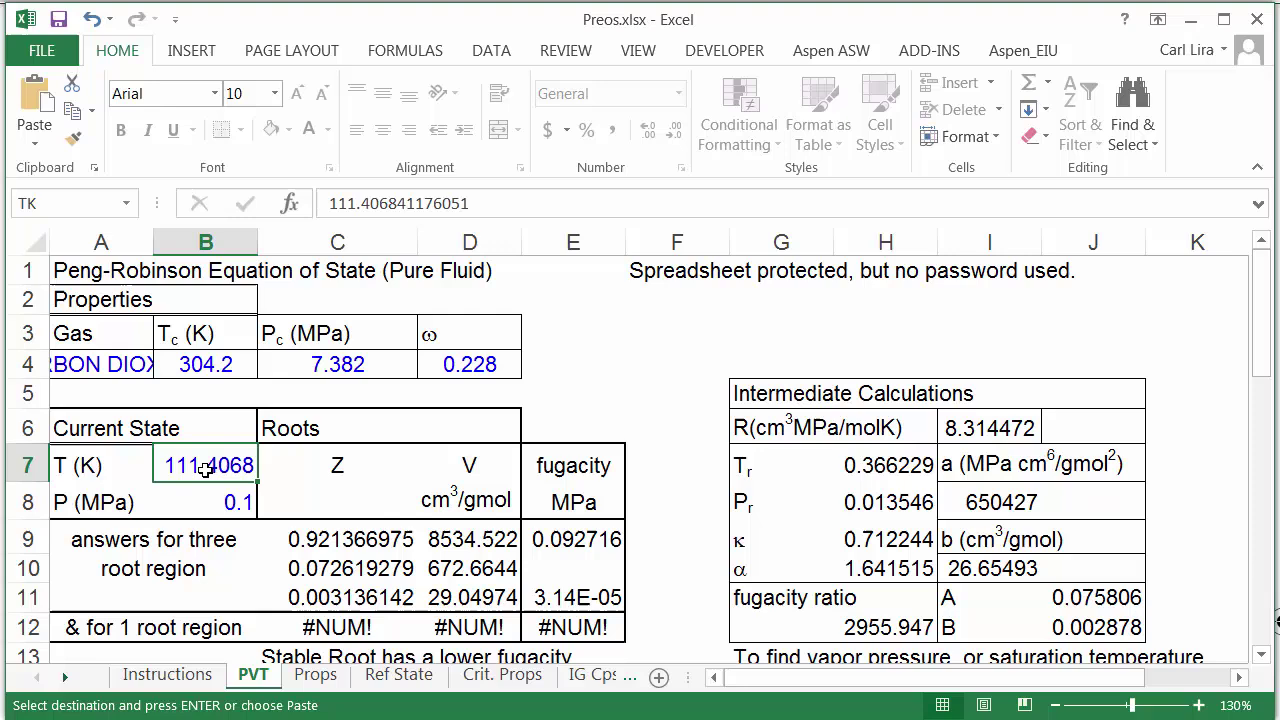
type("250")
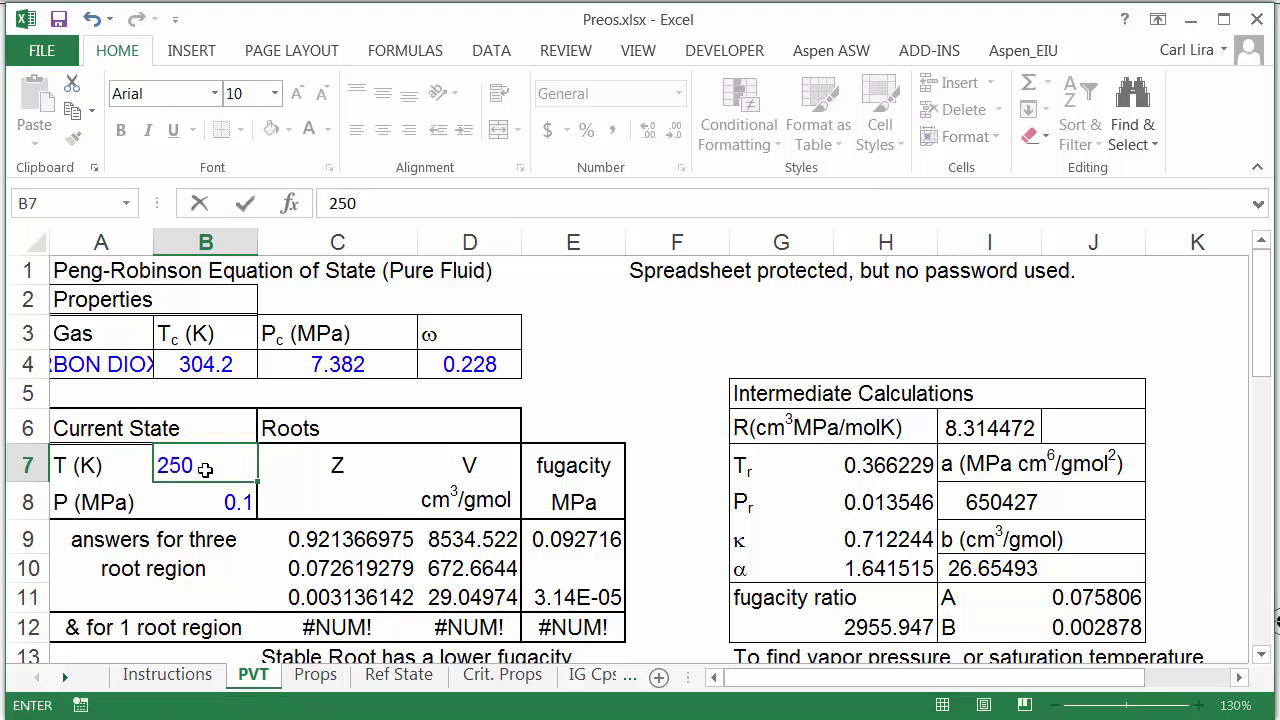
key("ctrl+Return")
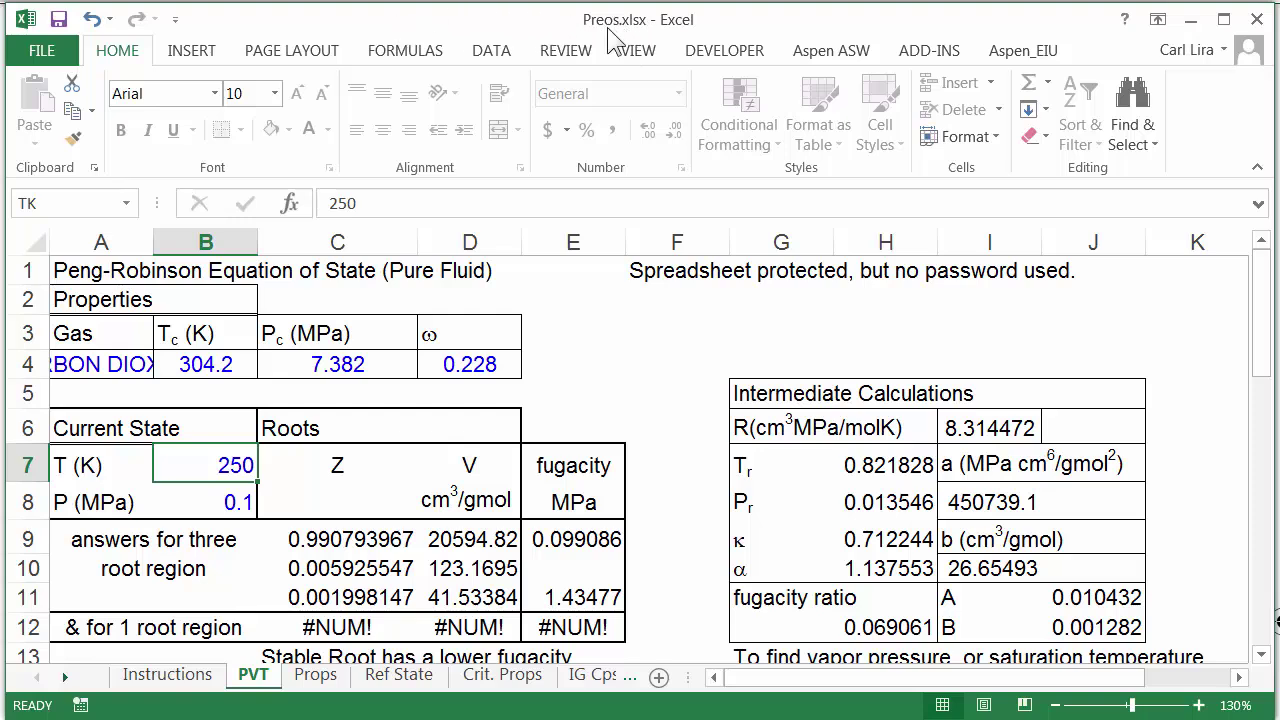
Save As to the Desktop as Preos.xlsm in Excel Macro-Enabled Workbook format
left_click(41, 52)
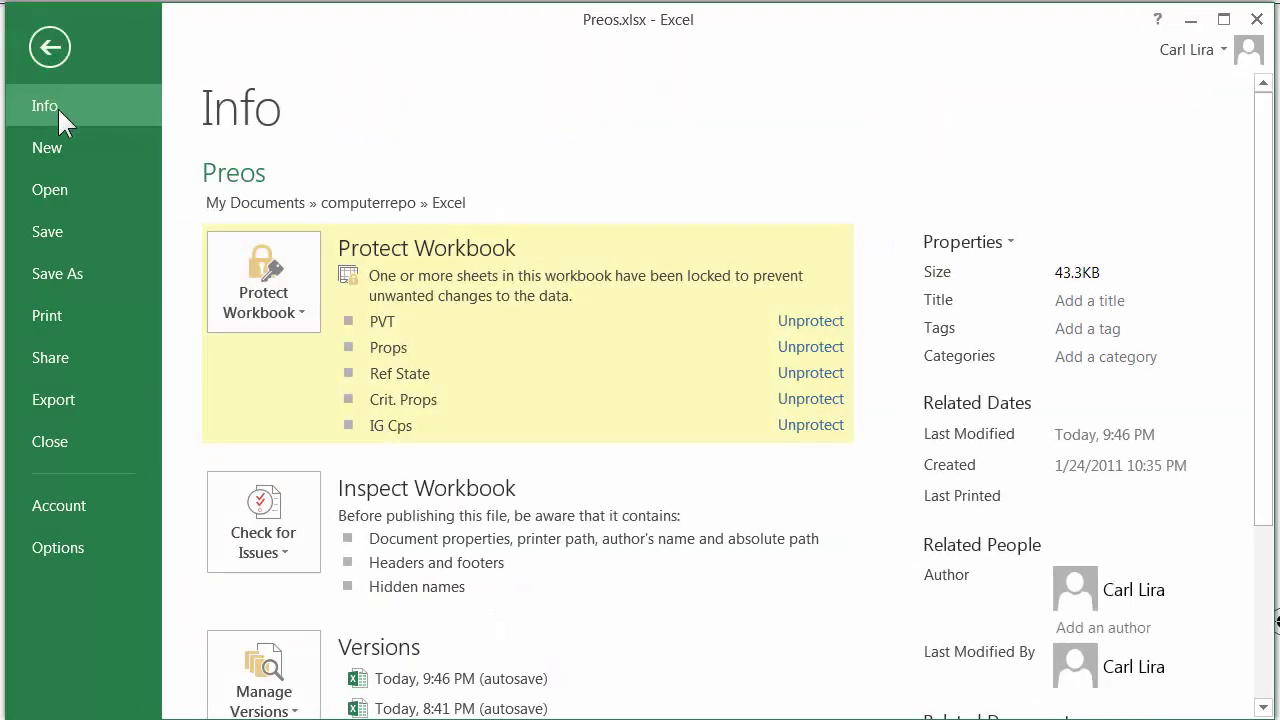
left_click(79, 271)
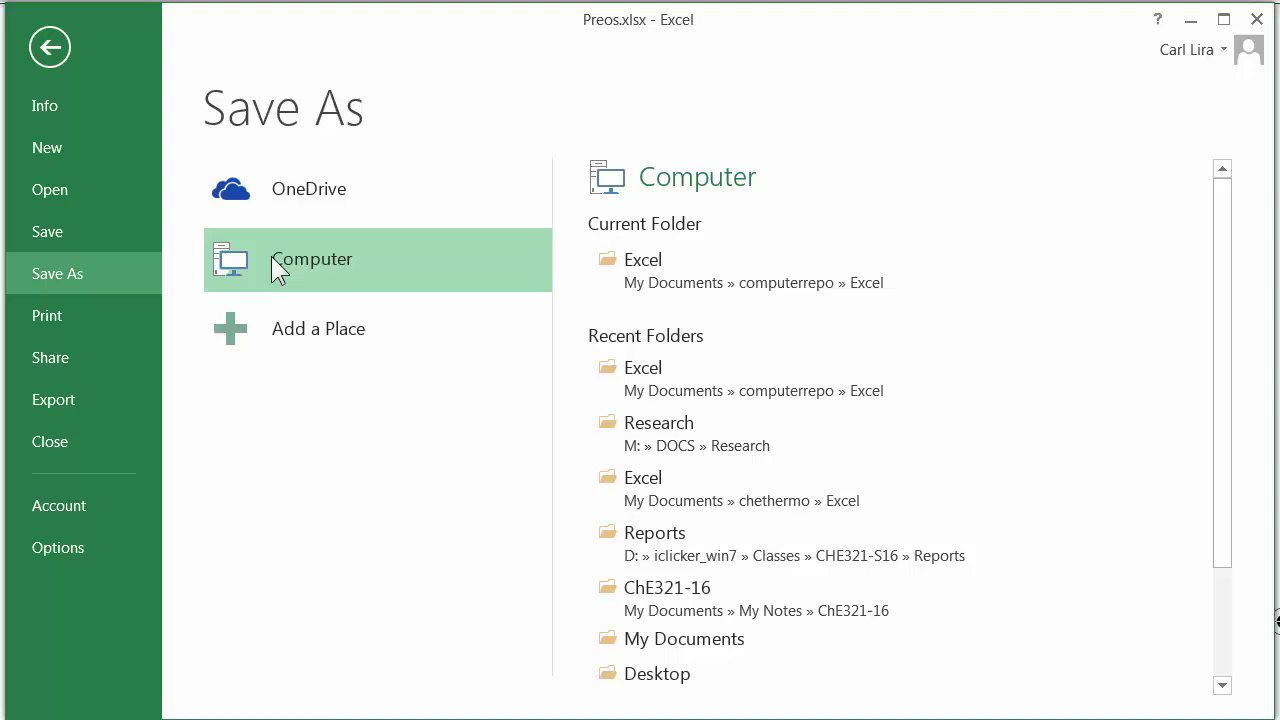
scroll(728, 333, "down", 3)
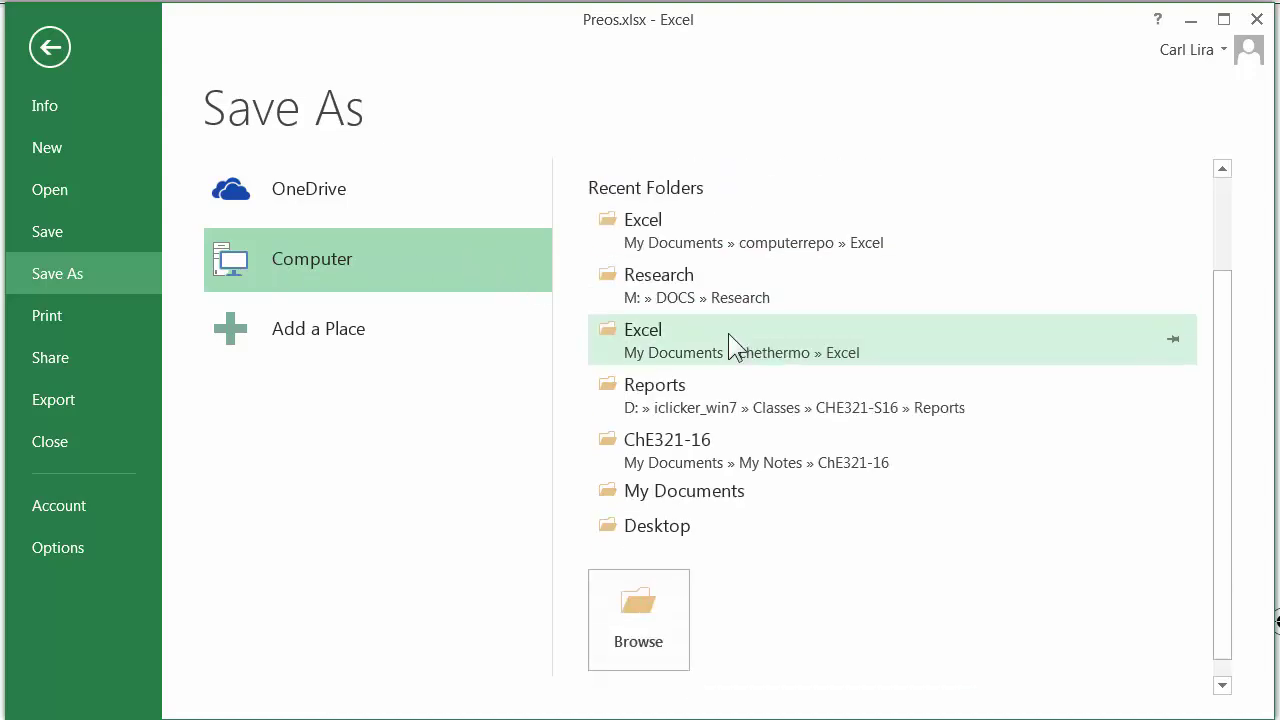
left_click(652, 531)
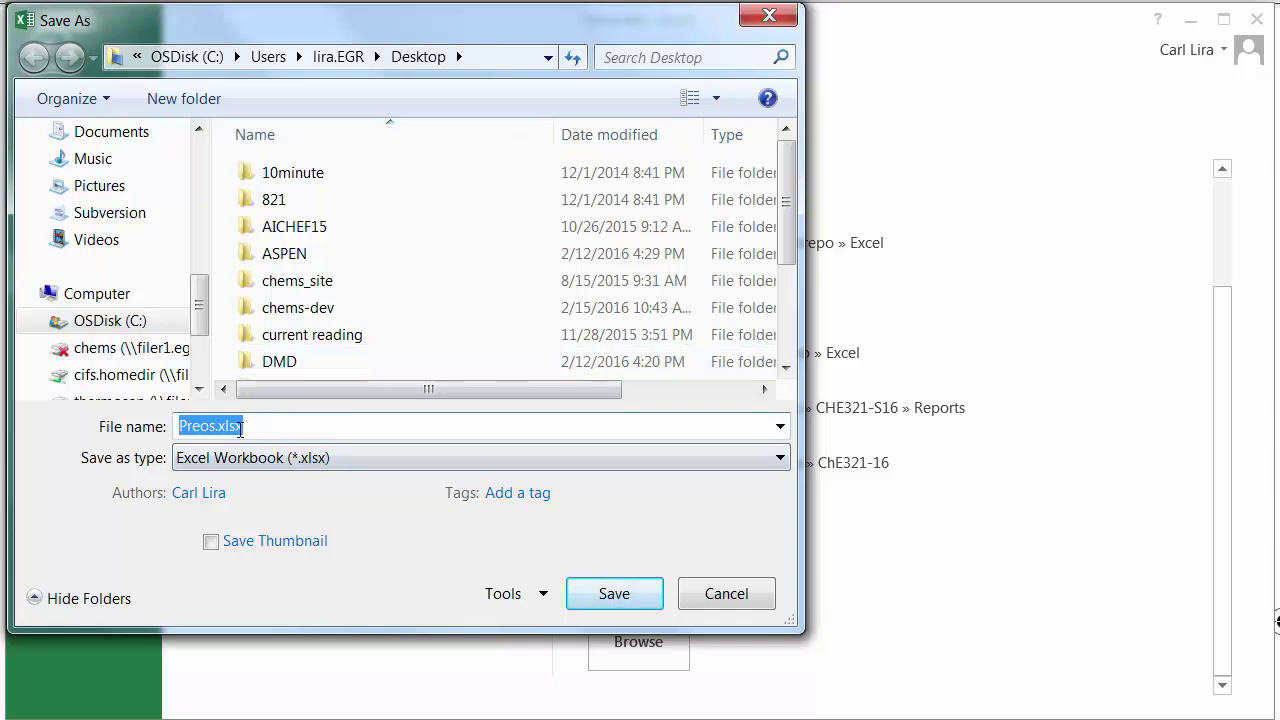
left_click(334, 460)
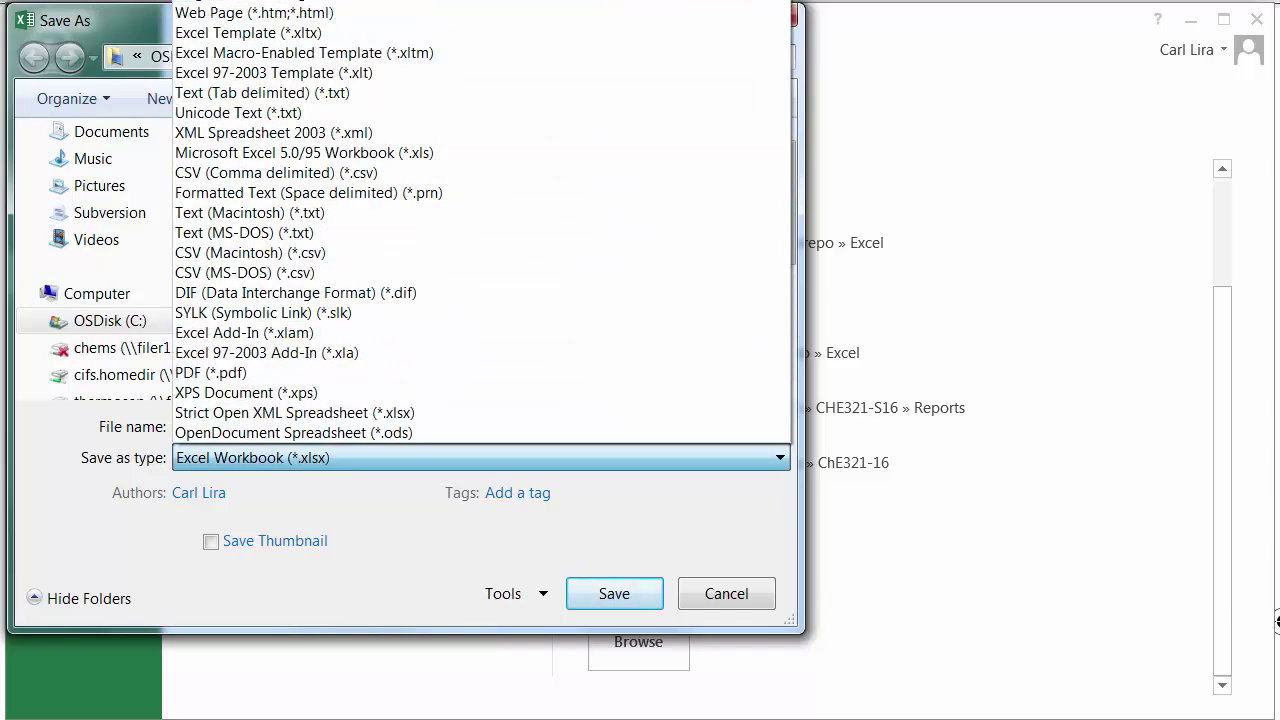
key("Down")
key("Return")
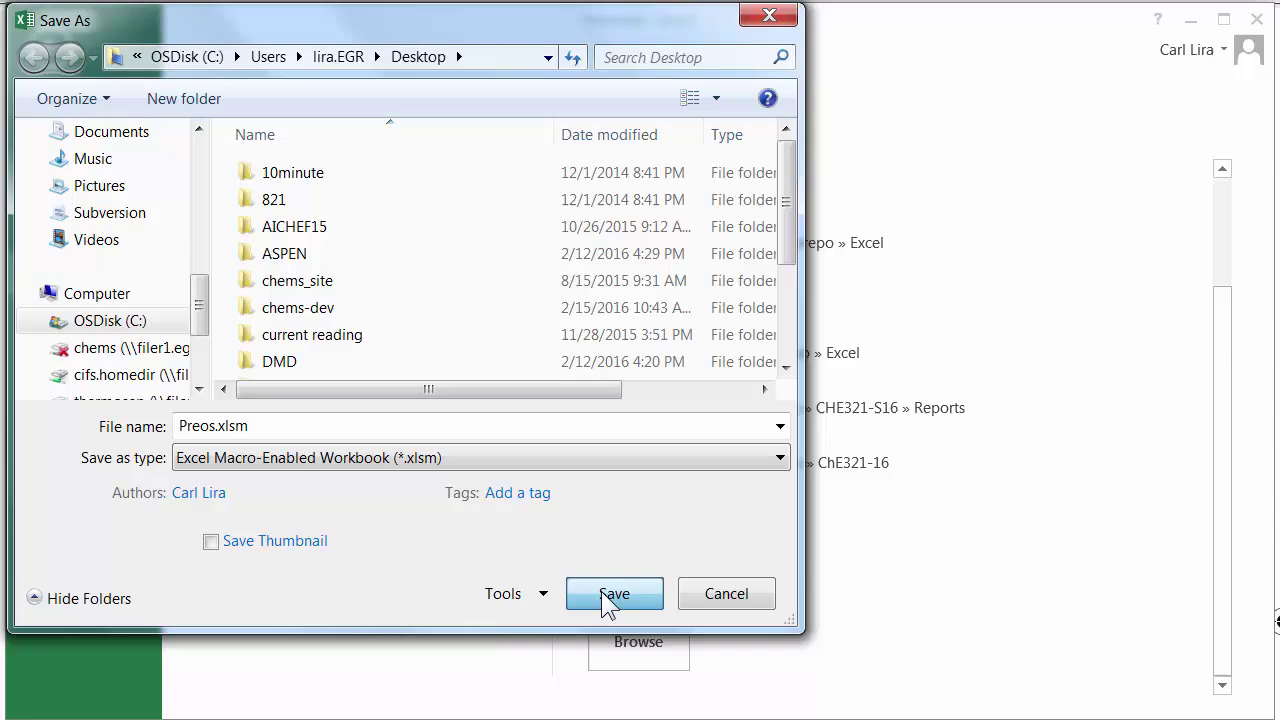
left_click(605, 603)
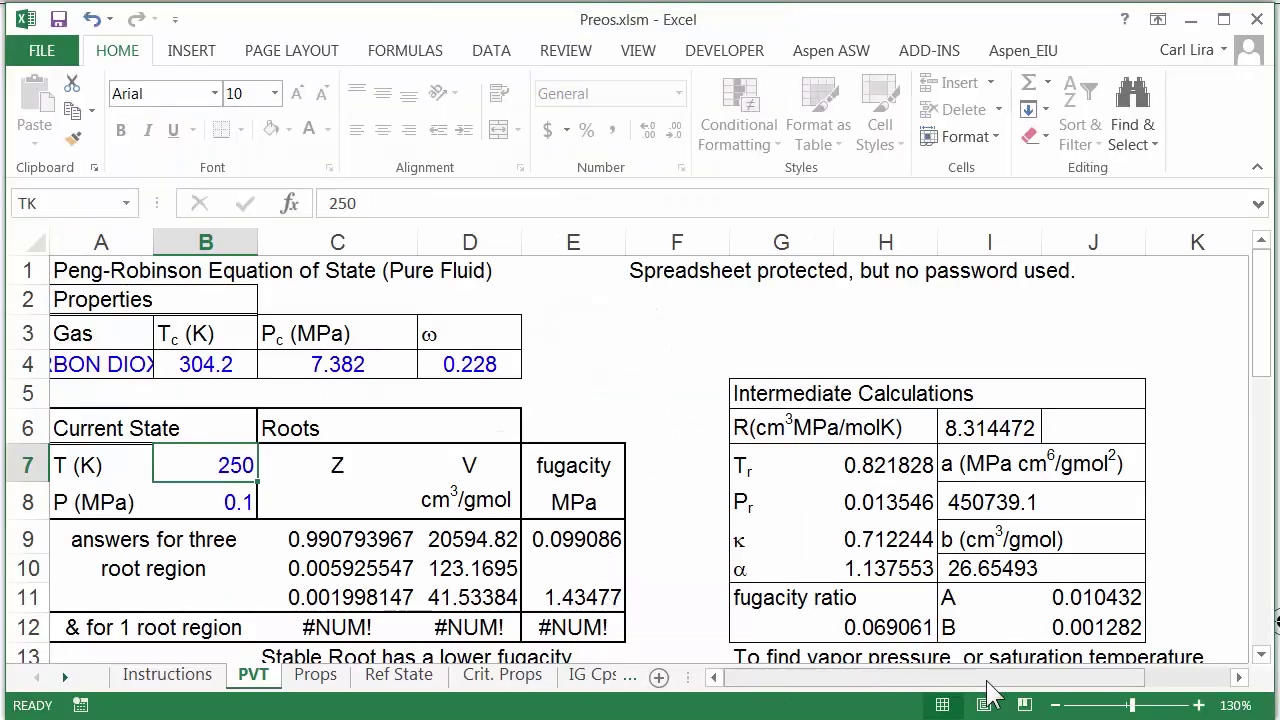
Show the DEVELOPER ribbon tab and scroll the sheet sideways
mouse_move(975, 683)
left_mouse_down()
mouse_move(1045, 683)
mouse_move(905, 690)
left_mouse_up()
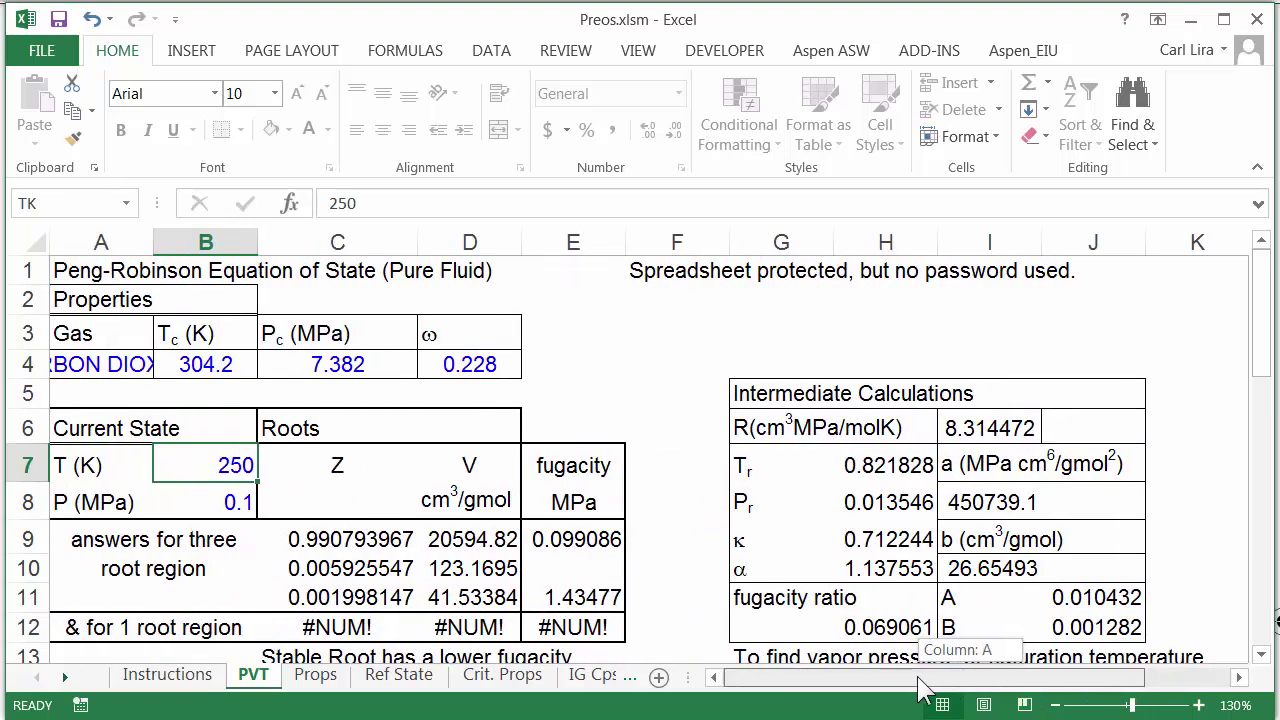
left_click(717, 58)
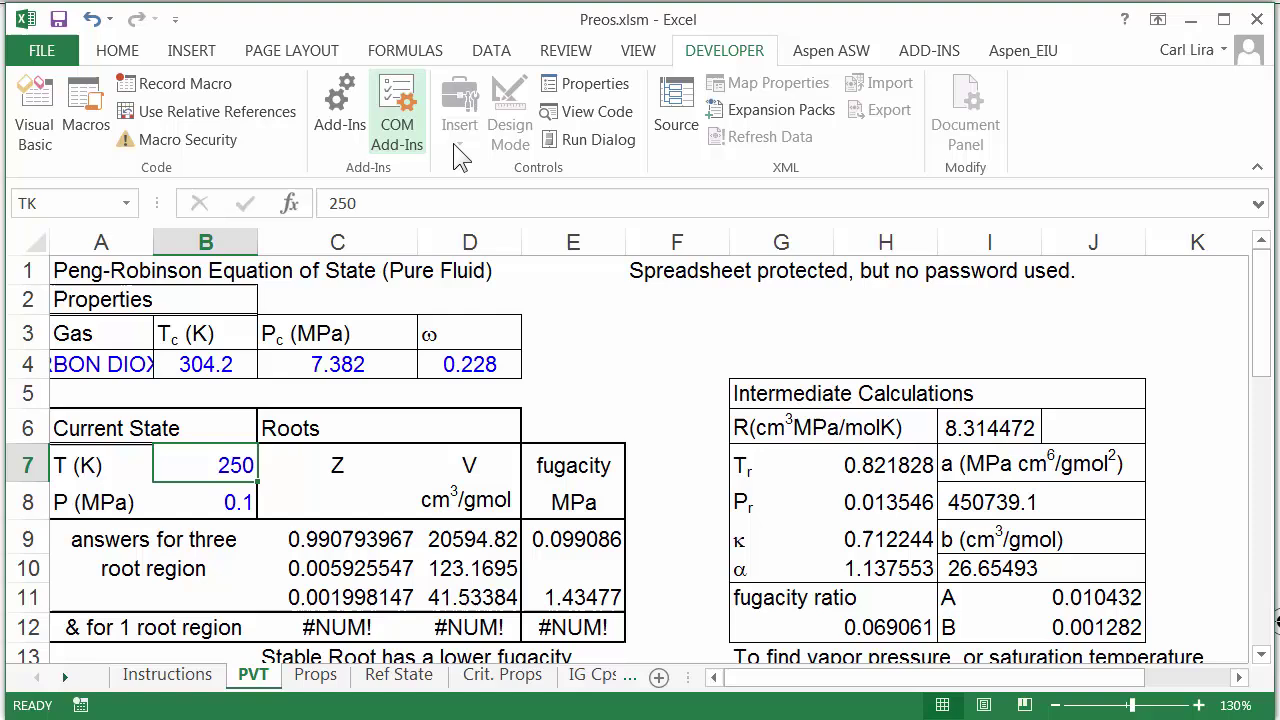
left_click_drag(858, 684, 805, 690)
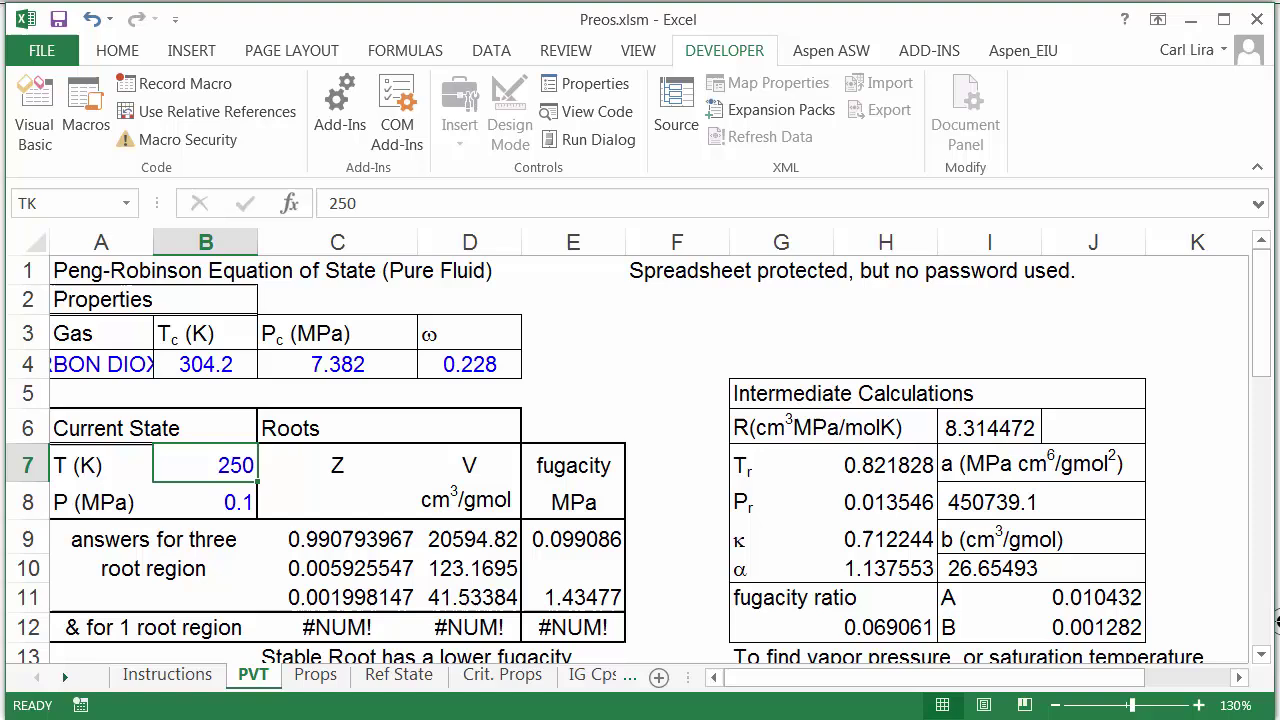
left_click_drag(978, 685, 1063, 685)
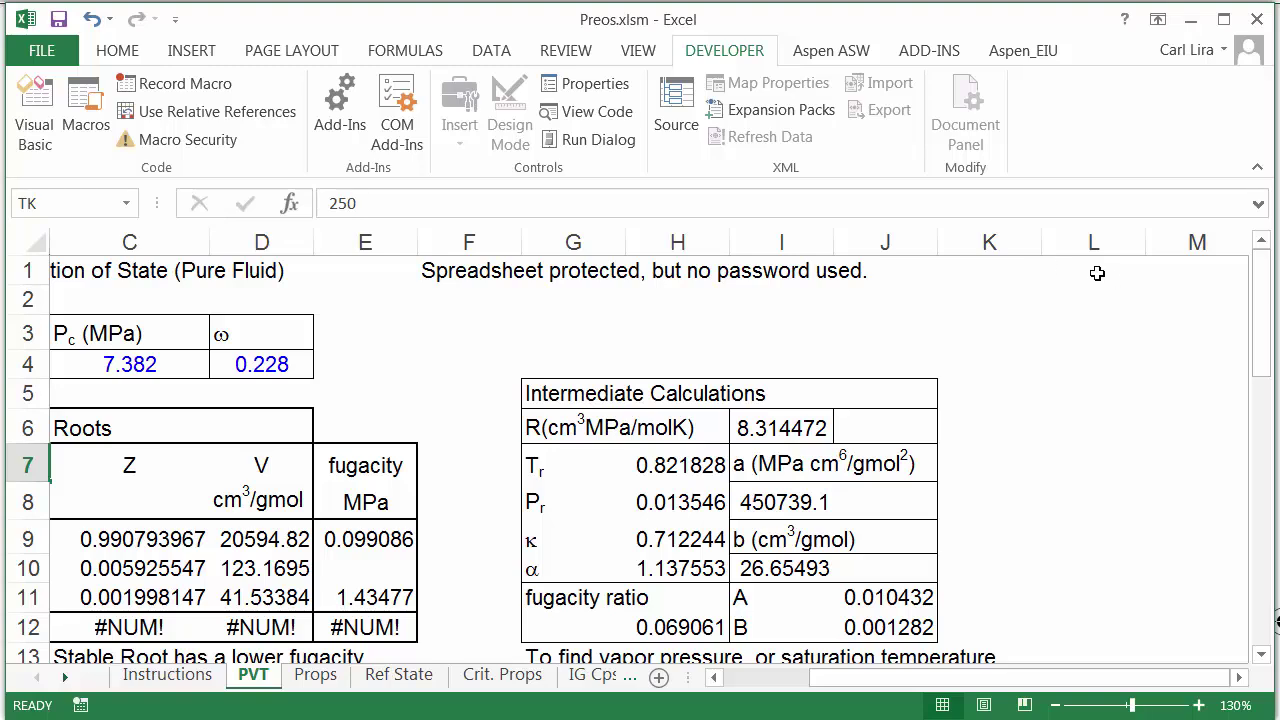
Dismiss the protected-sheet warning and unprotect the PVT sheet from REVIEW
left_click(1097, 273)
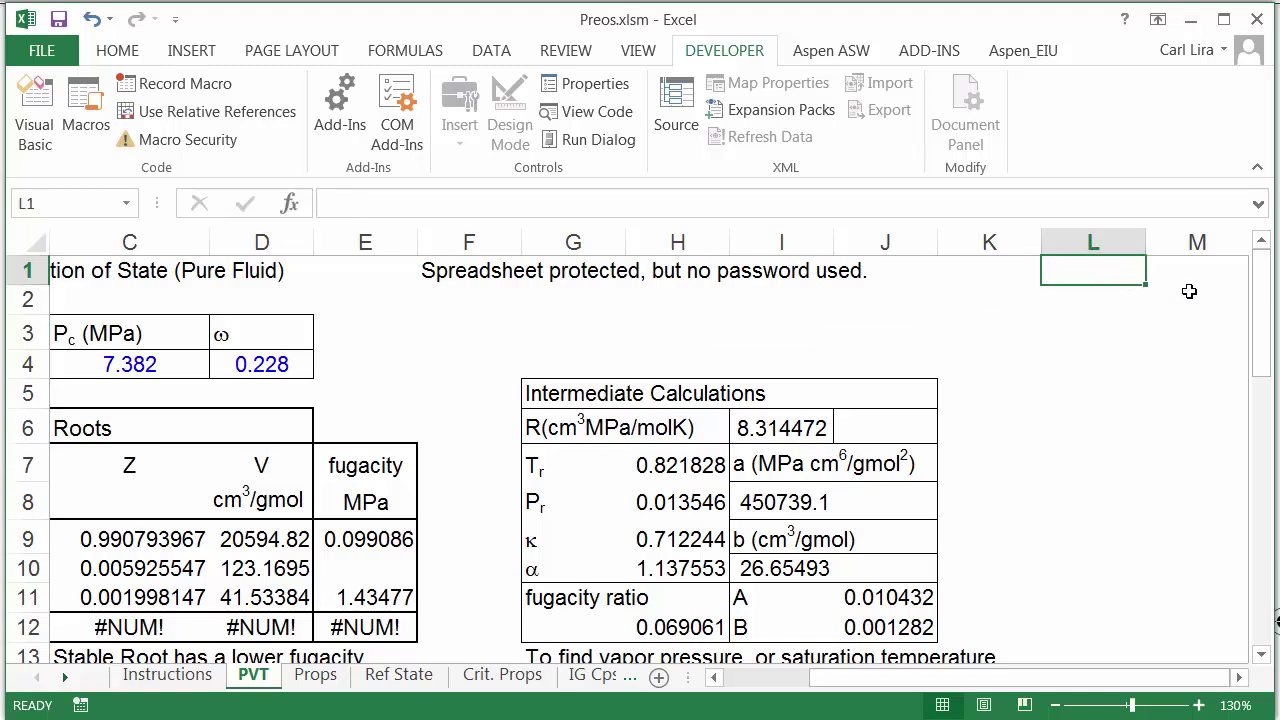
key("Delete")
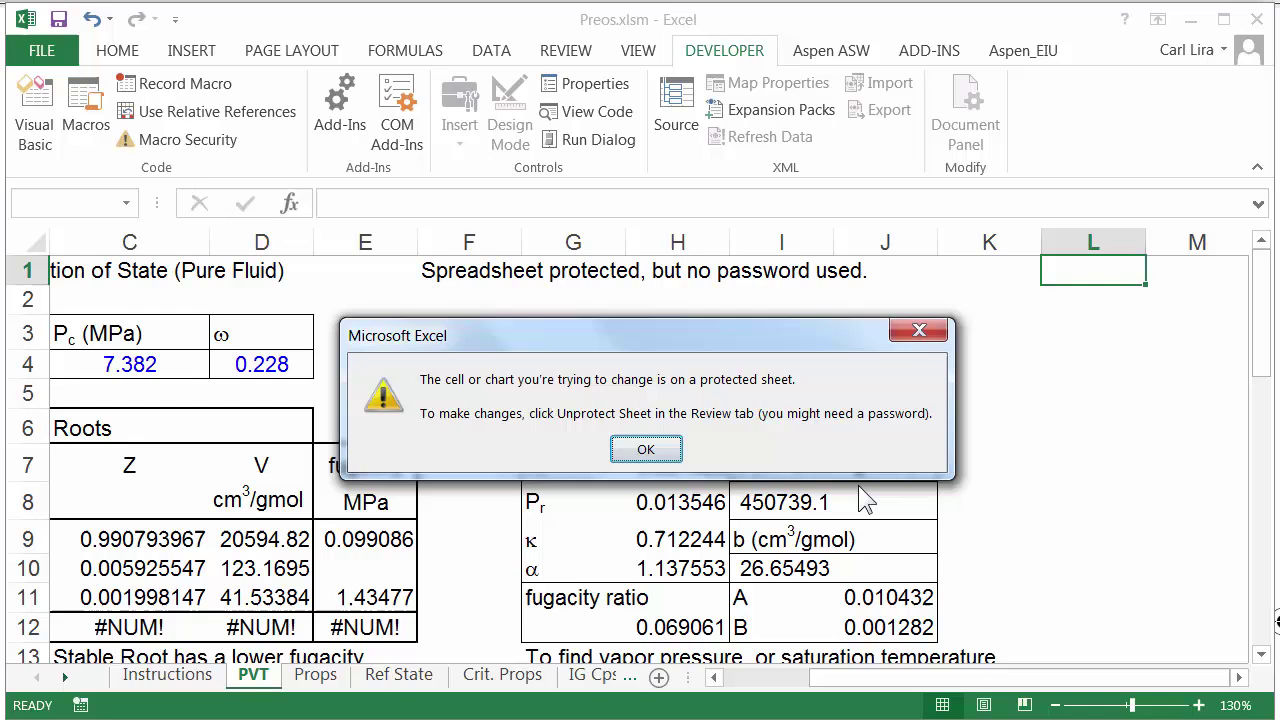
left_click(668, 448)
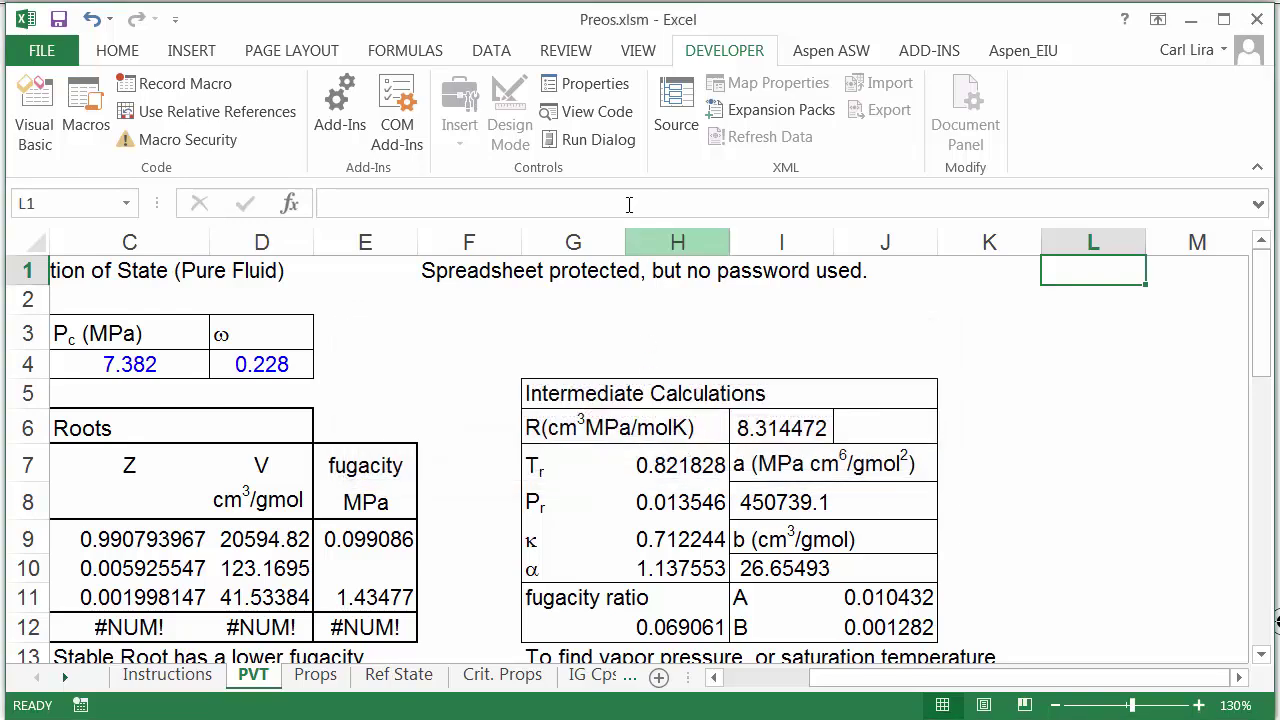
left_click(548, 52)
left_click(733, 133)
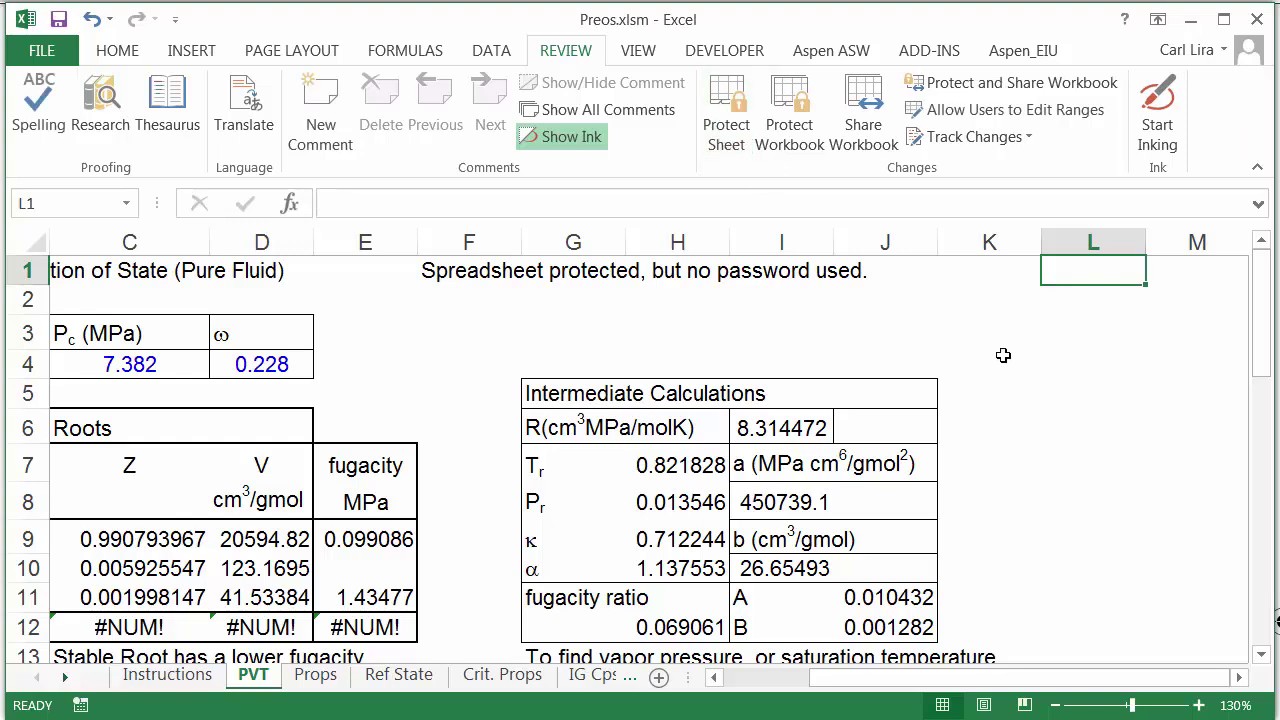
Enter the headings Pr in L1 and P in M1
type("Pr")
key("Tab")
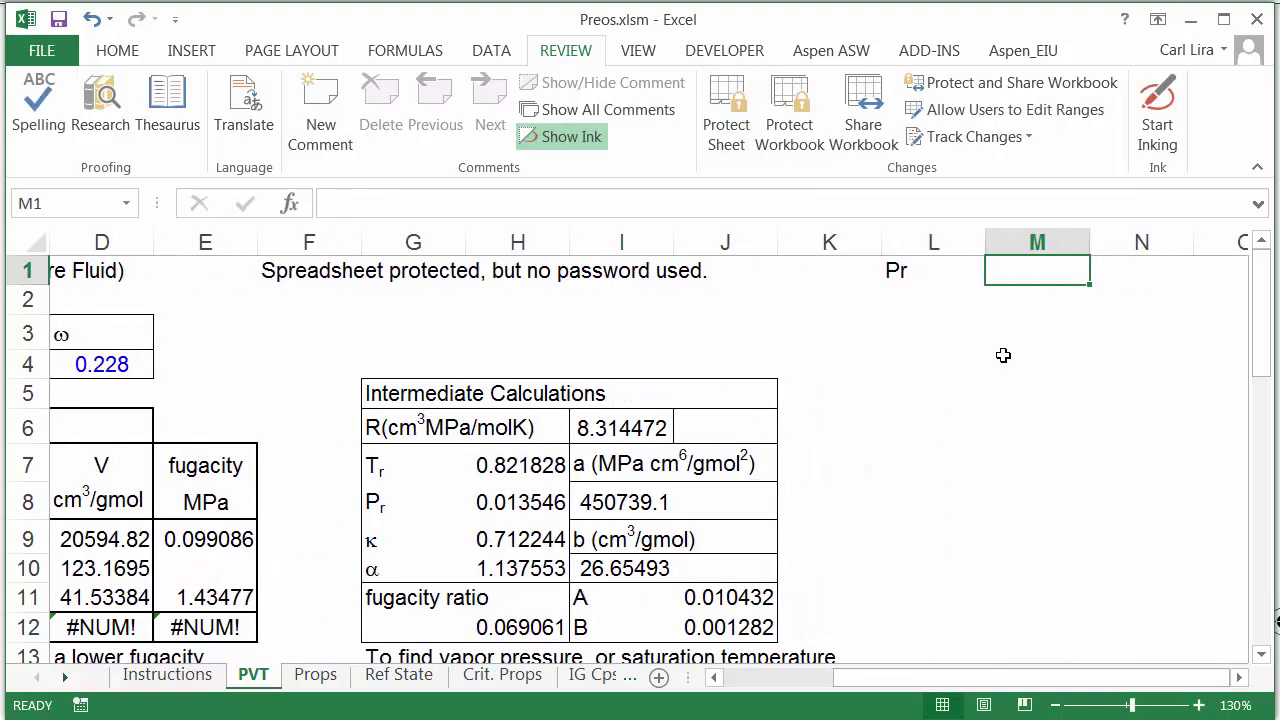
type("P")
key("Tab")
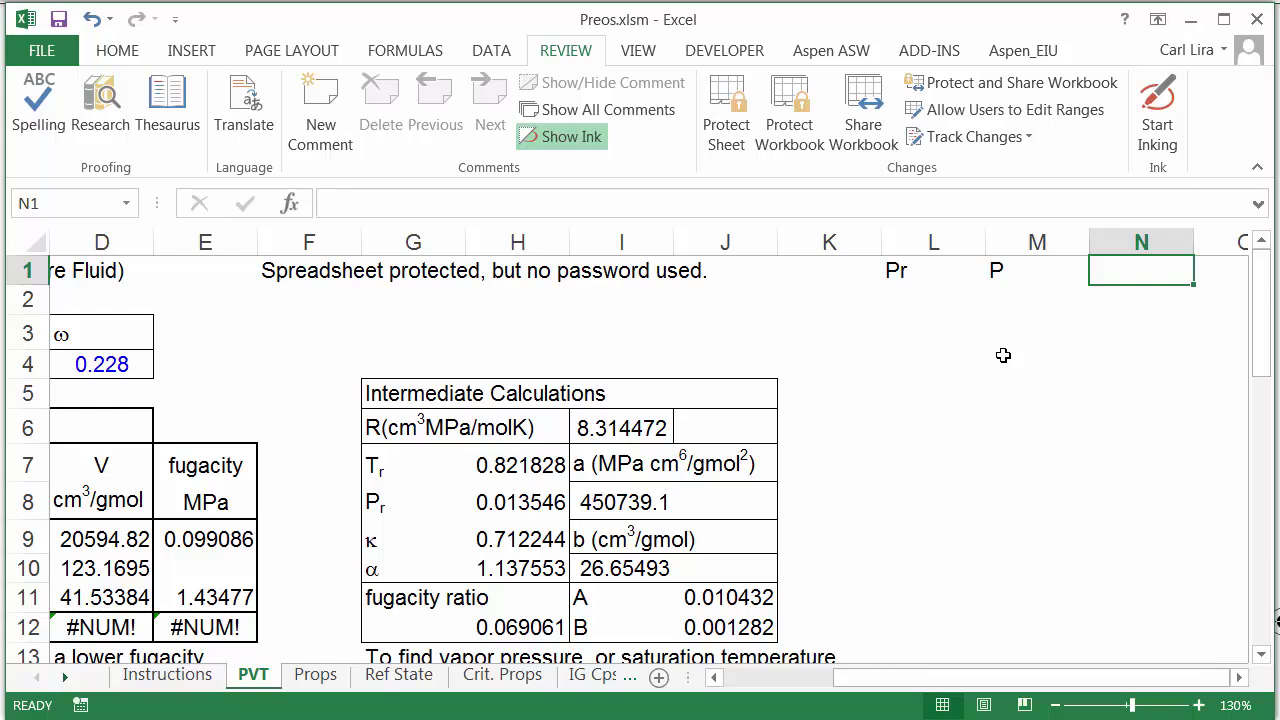
Inspect the Z root formulas in column C for one and three roots
left_click_drag(1004, 677, 892, 677)
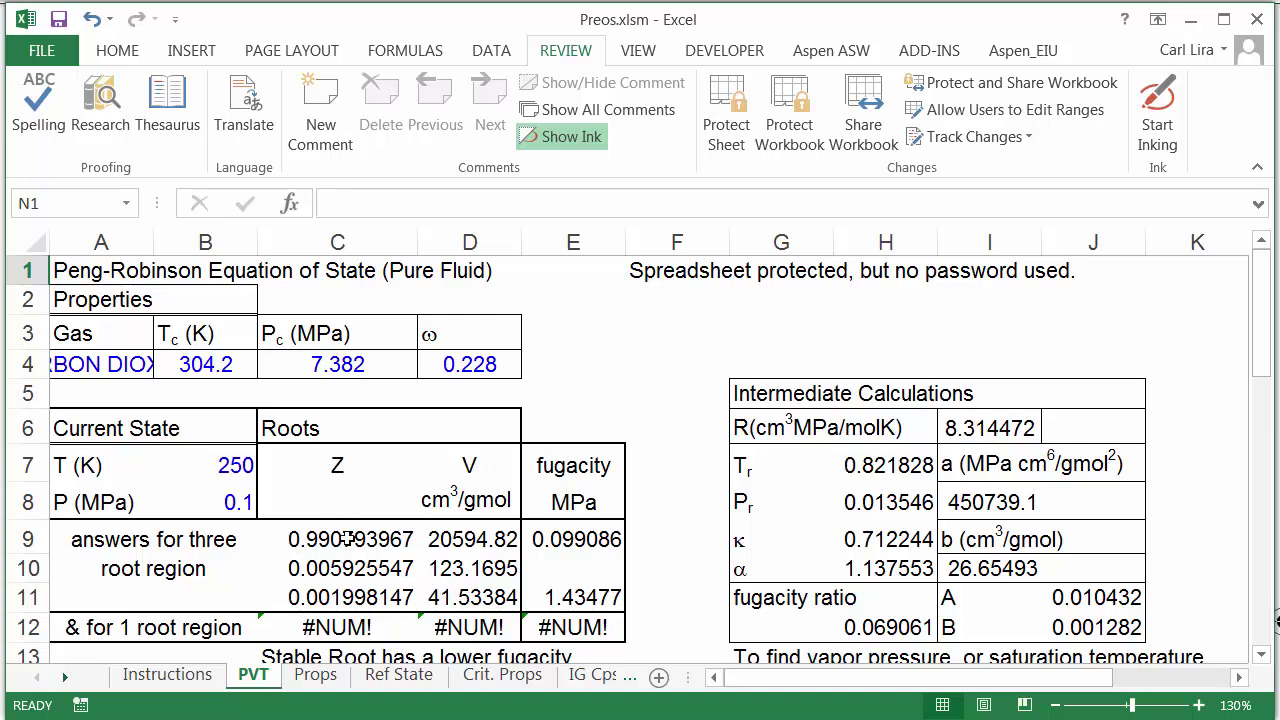
left_click(347, 539)
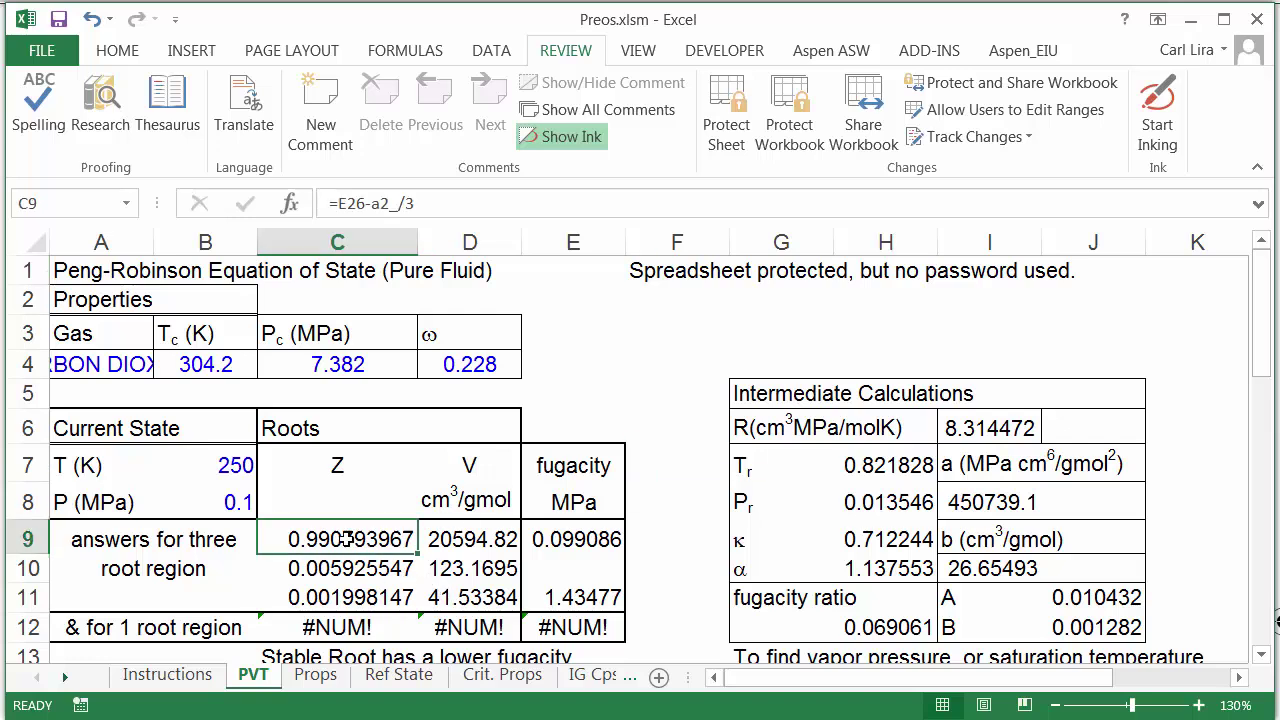
left_click(338, 600)
left_click(349, 627)
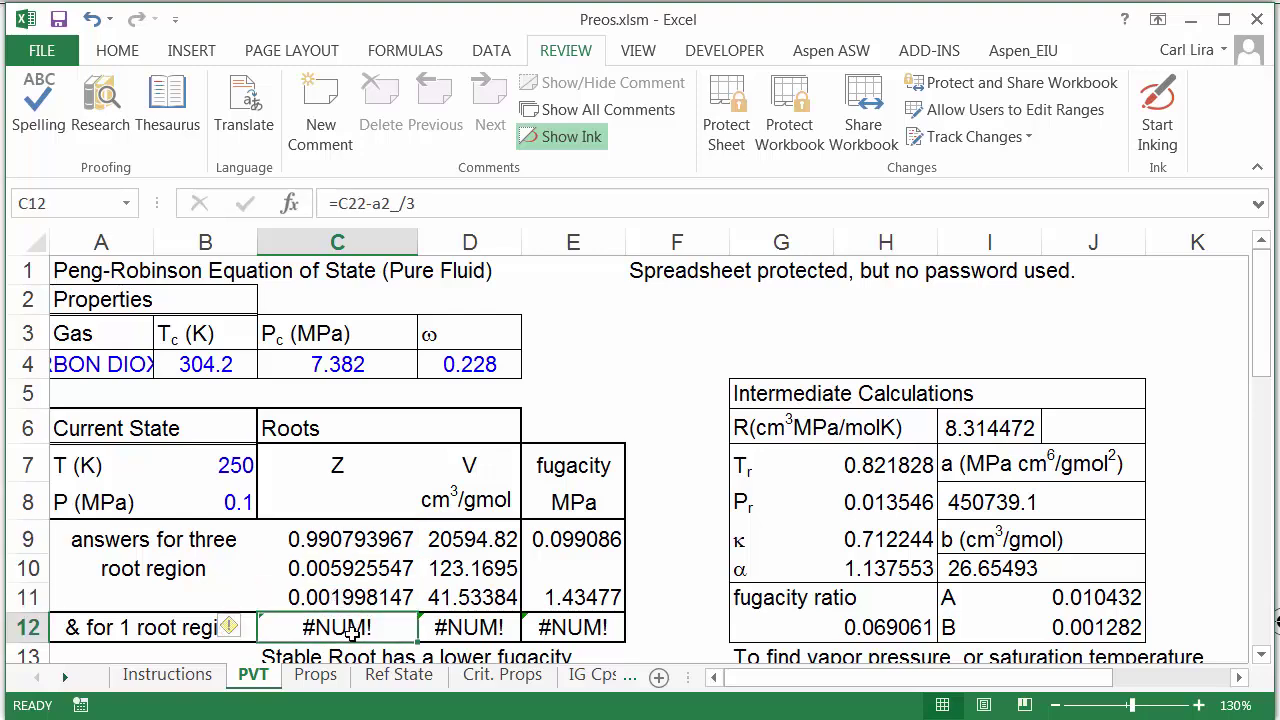
left_click_drag(865, 685, 975, 685)
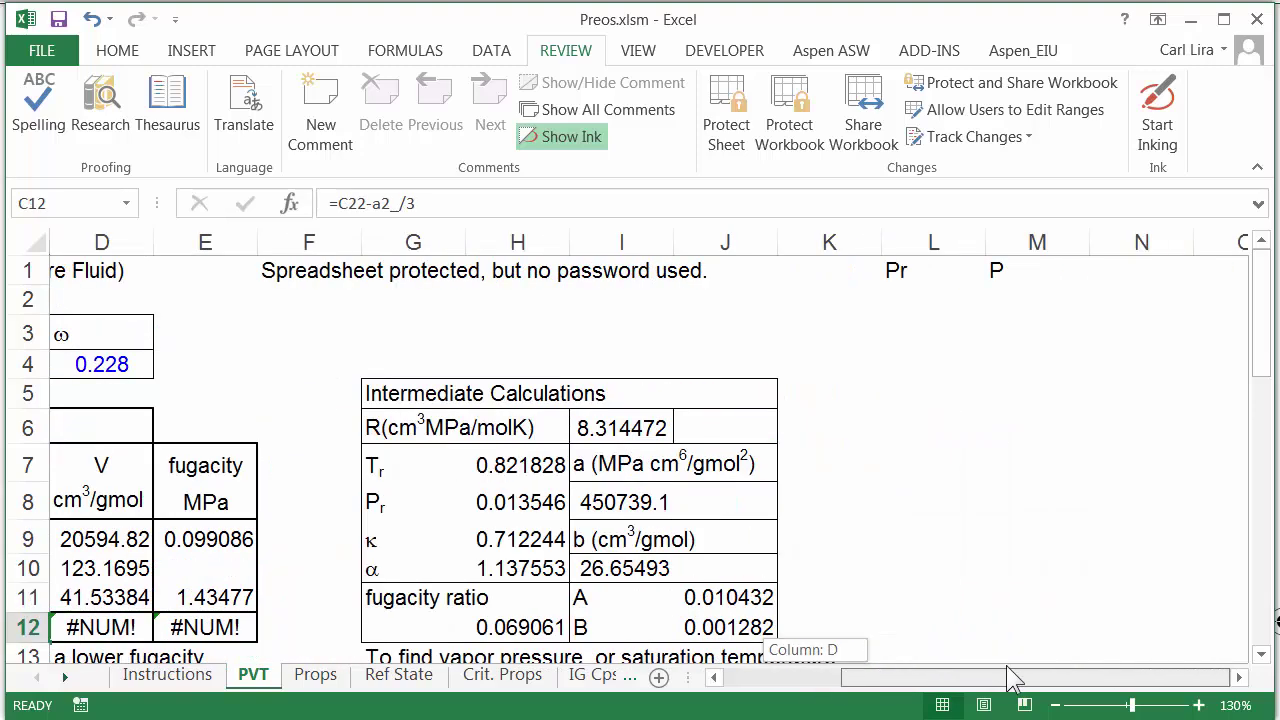
Enter the Z, Z1 and Z3 headings in N1 through P1
left_click(1103, 271)
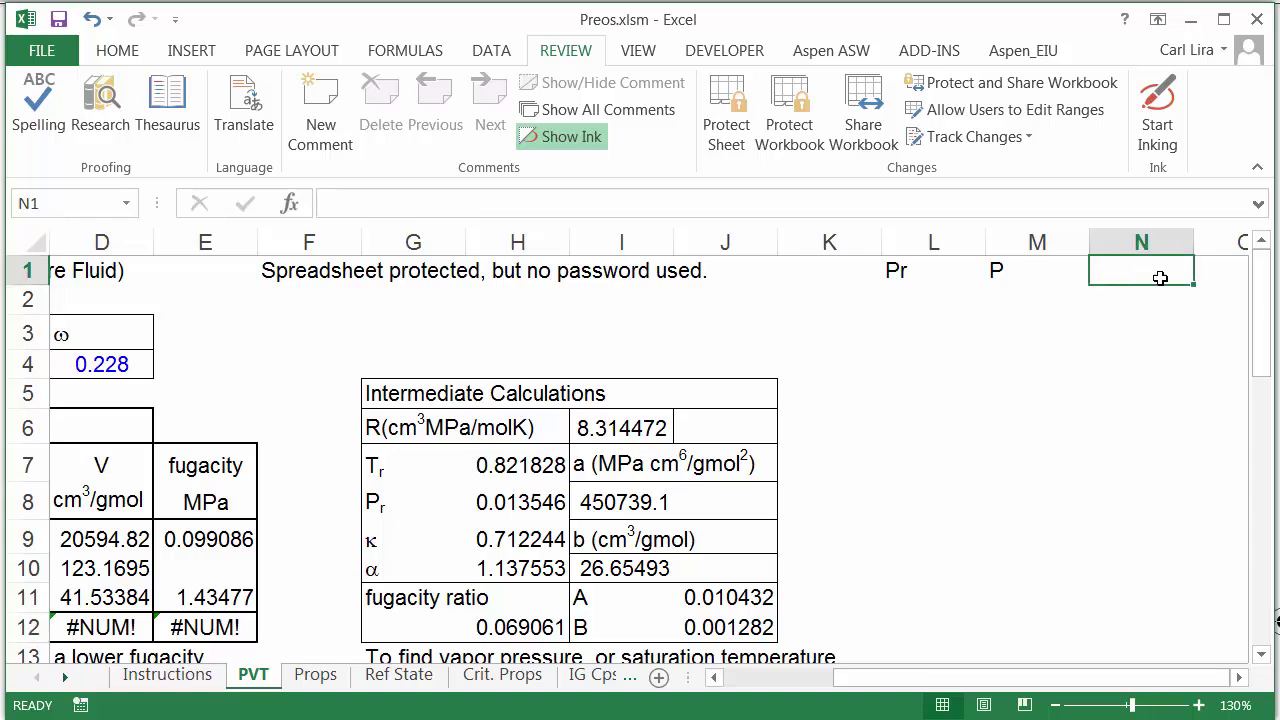
type("Z")
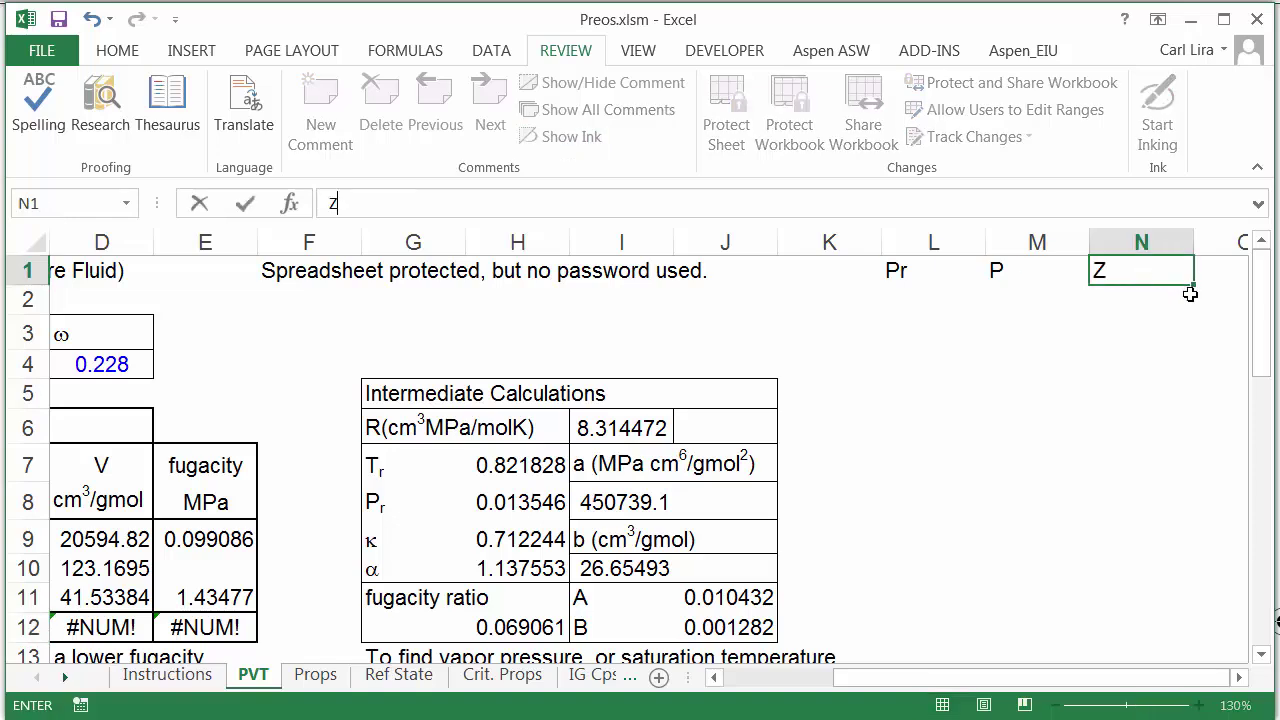
key("Tab")
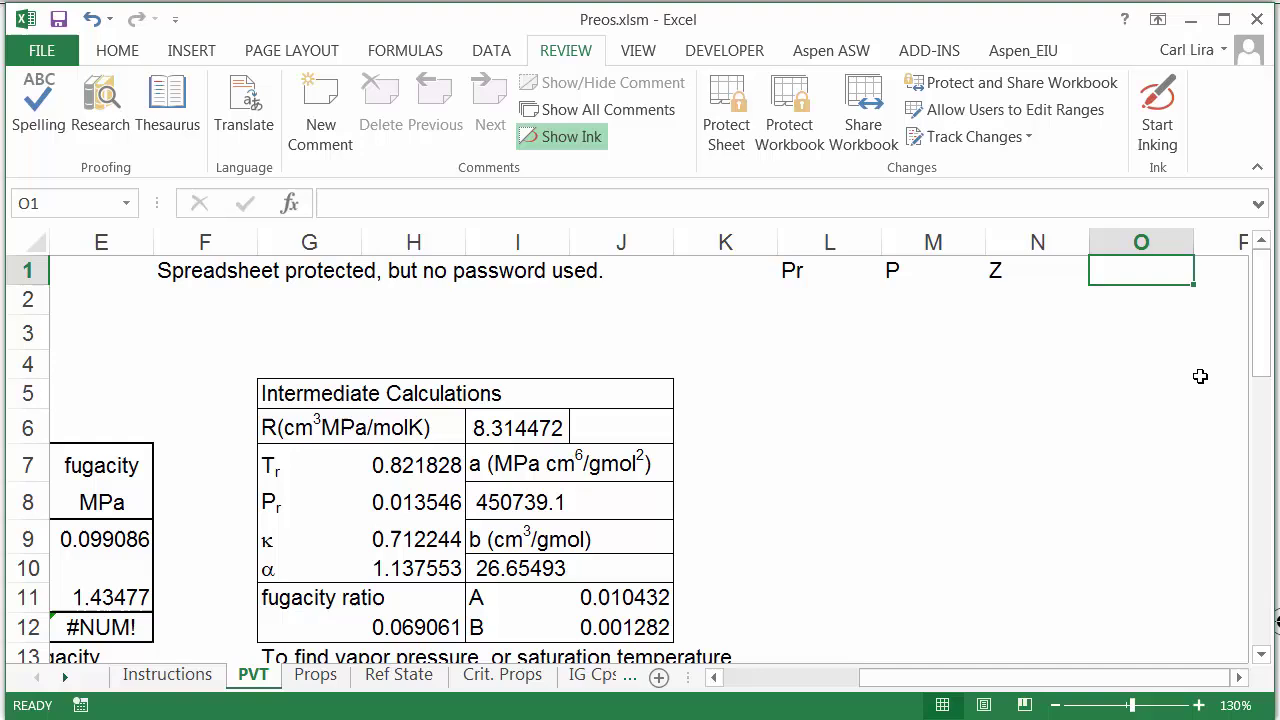
type("Z1")
key("Tab")
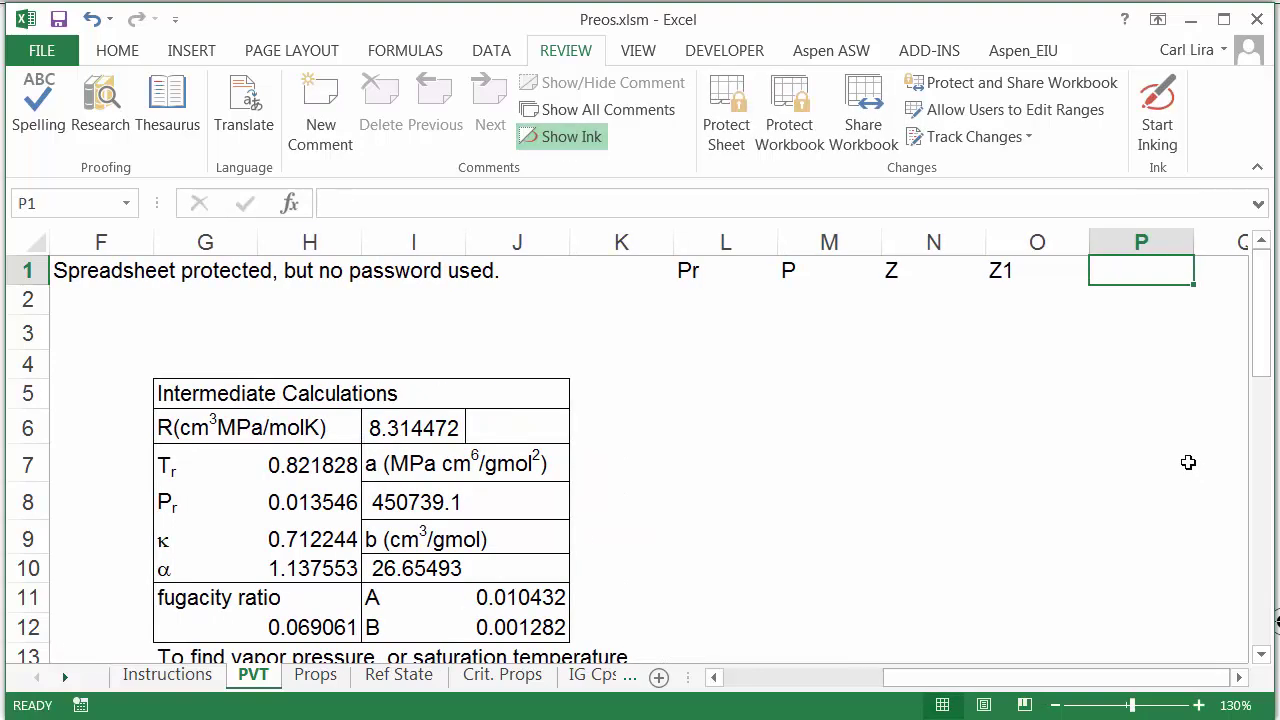
type("Z3")
key("Tab")
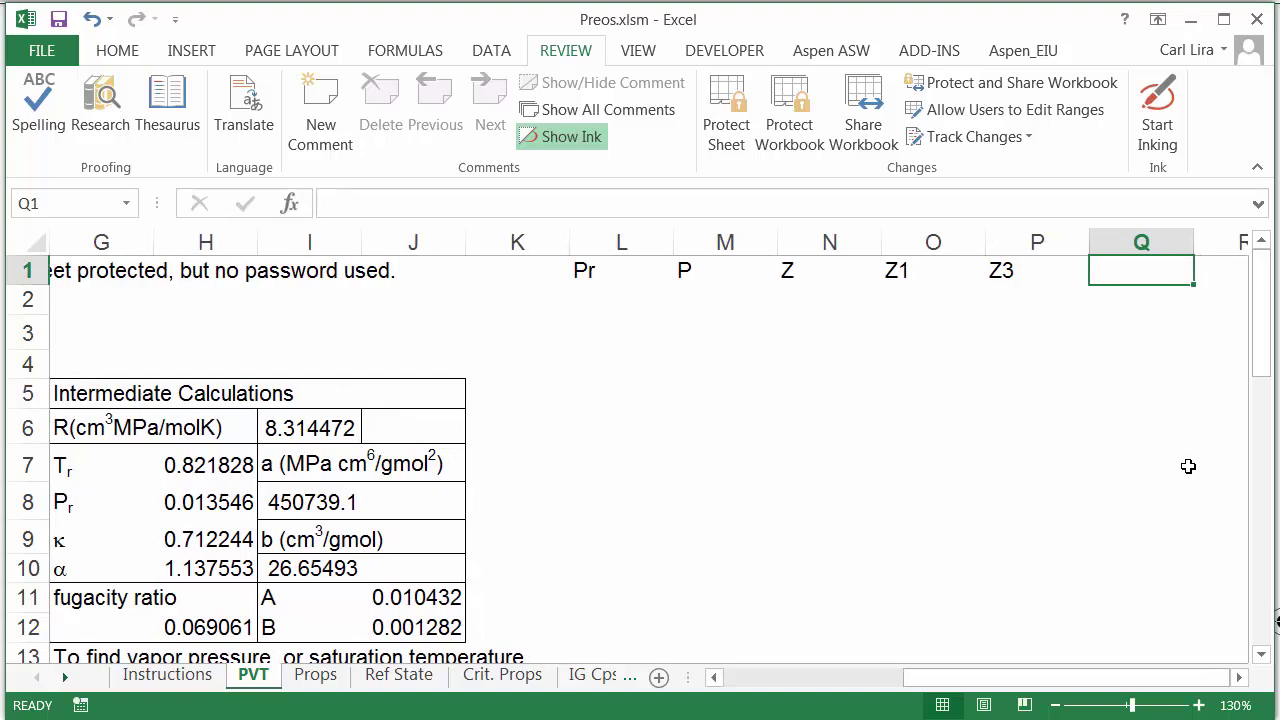
Add the fugratio heading in Q1 and return to cell L2
type("fug")
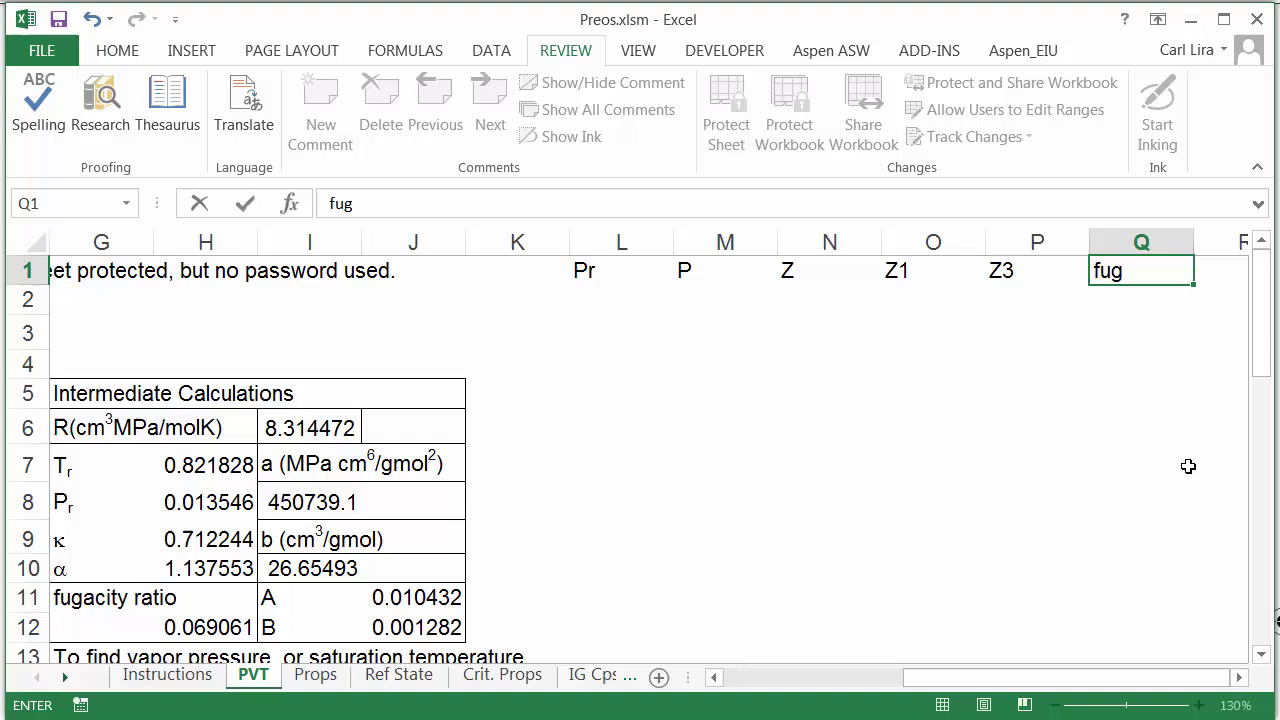
type("ratio")
key("ctrl+Return")
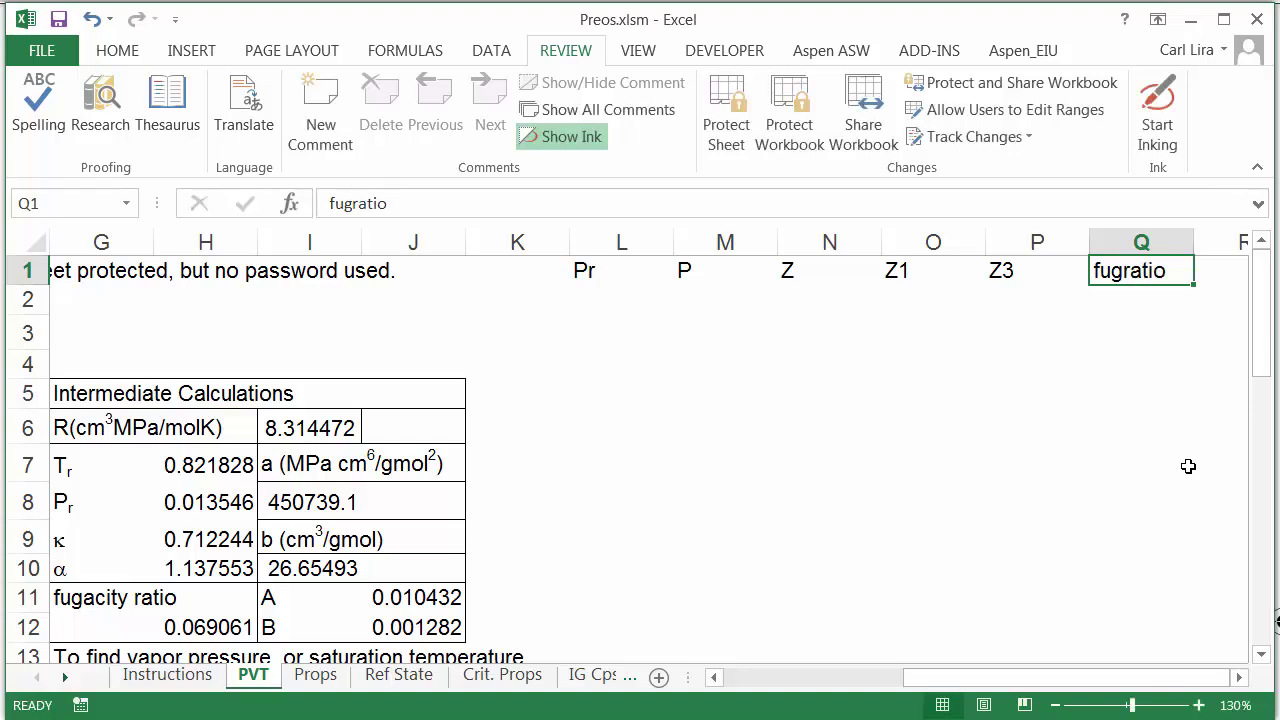
key("Left")
key("Left")
key("Left")
key("Left")
key("Left")
key("Left")
key("Right")
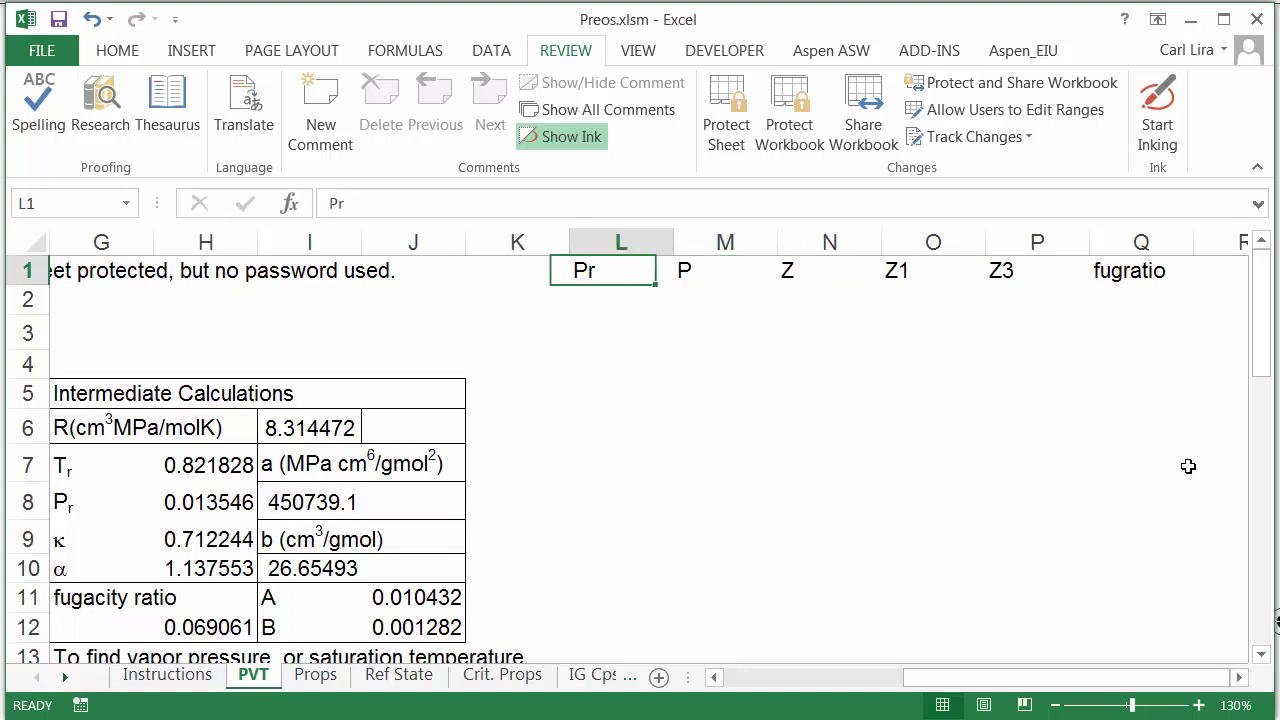
key("Down")
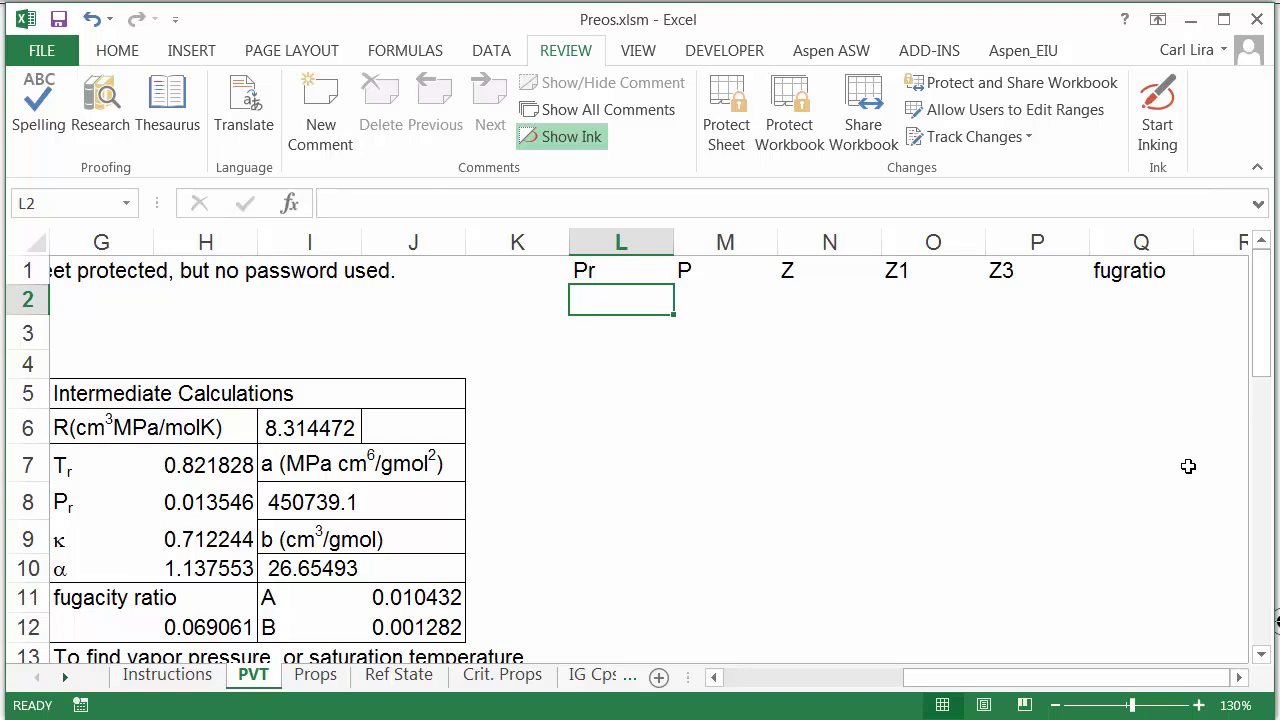
Enter 0.01 and 0.02 in L2:L3 and fill the 0.01-step series down
type(".01")
key("ctrl+Return")
type(".")
key("Escape")
key("Down")
type(".02")
key("ctrl+Return")
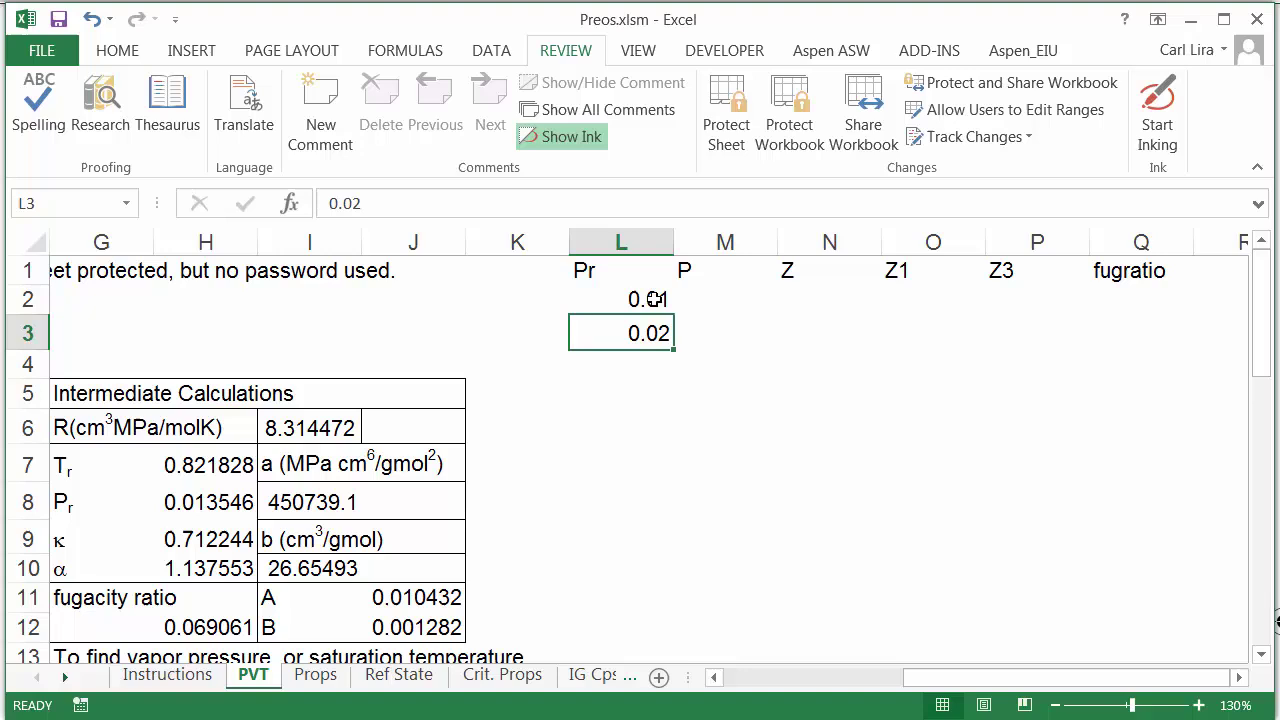
left_click_drag(655, 300, 675, 577)
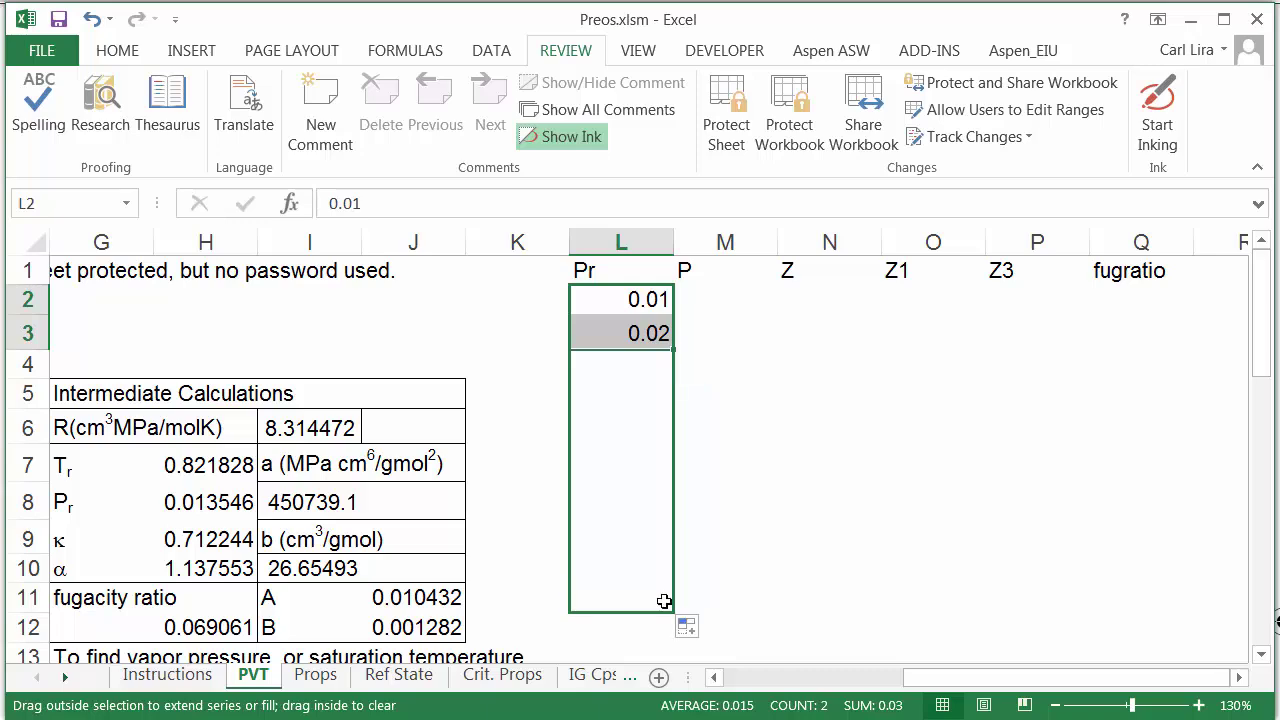
left_click_drag(670, 594, 664, 600)
scroll(652, 582, "down", 2)
scroll(652, 582, "down", 2)
scroll(626, 446, "up", 3)
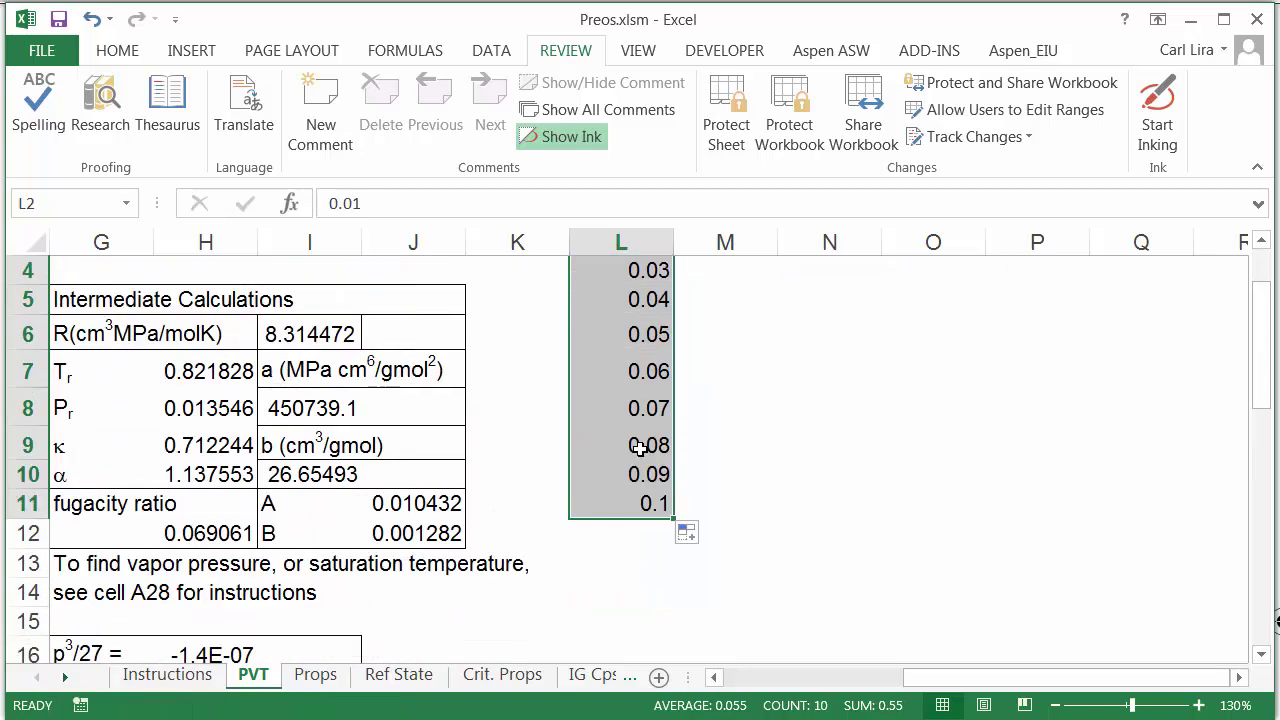
Extend the Pr series from 0.1 to 1 in steps of 0.1
left_click(656, 537)
type(".2")
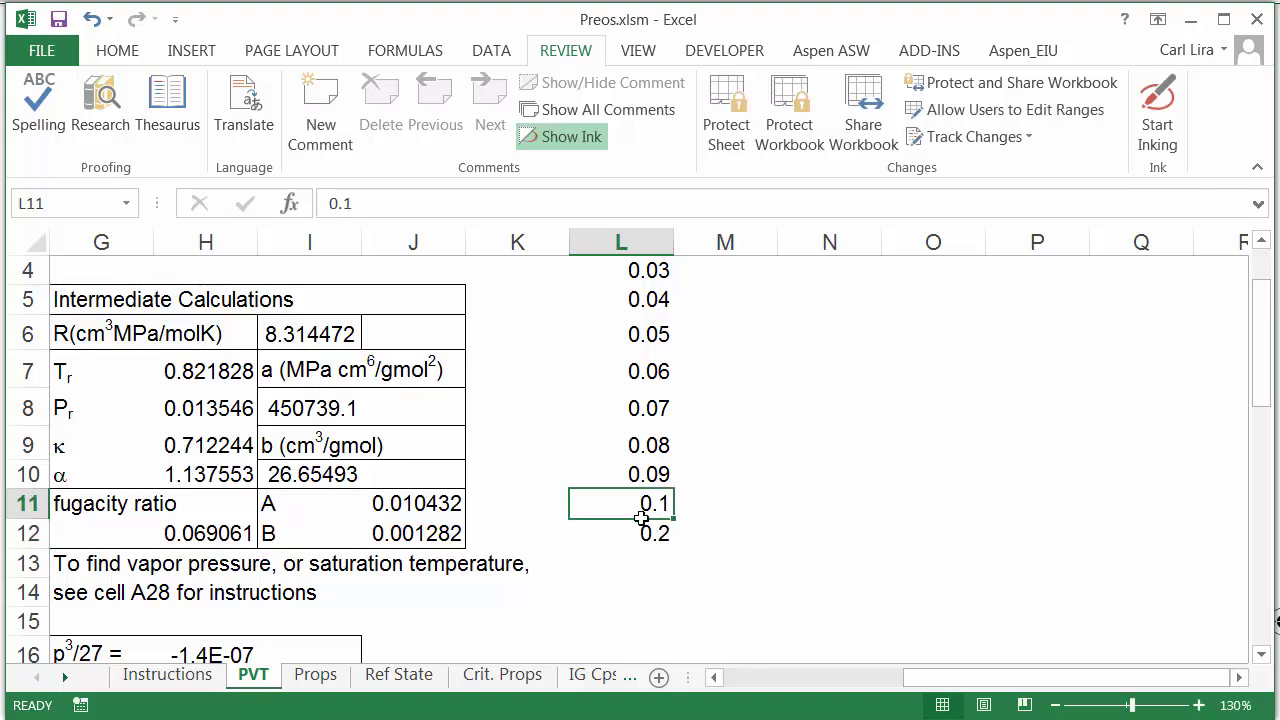
left_click_drag(595, 510, 650, 530)
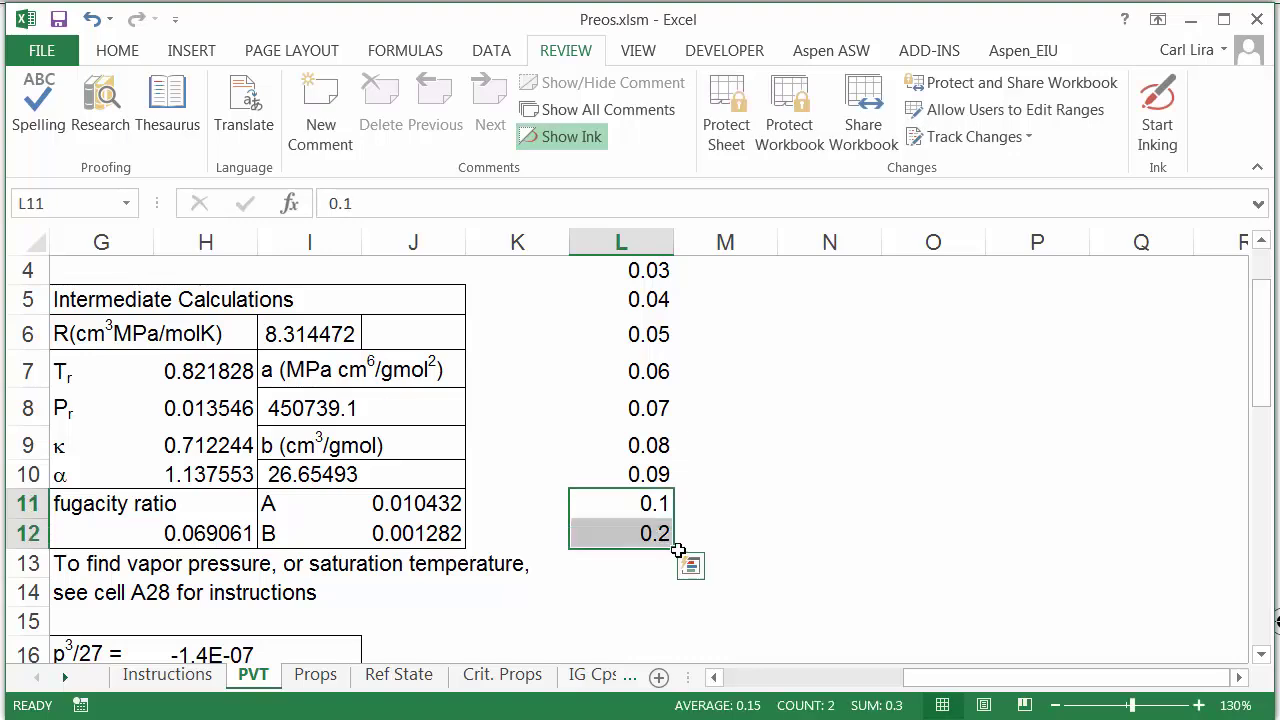
mouse_move(677, 550)
left_mouse_down()
mouse_move(678, 692)
mouse_move(660, 389)
left_mouse_up()
Add 2 below 1 and extend the Pr series in steps of 1 to 10
left_click(662, 395)
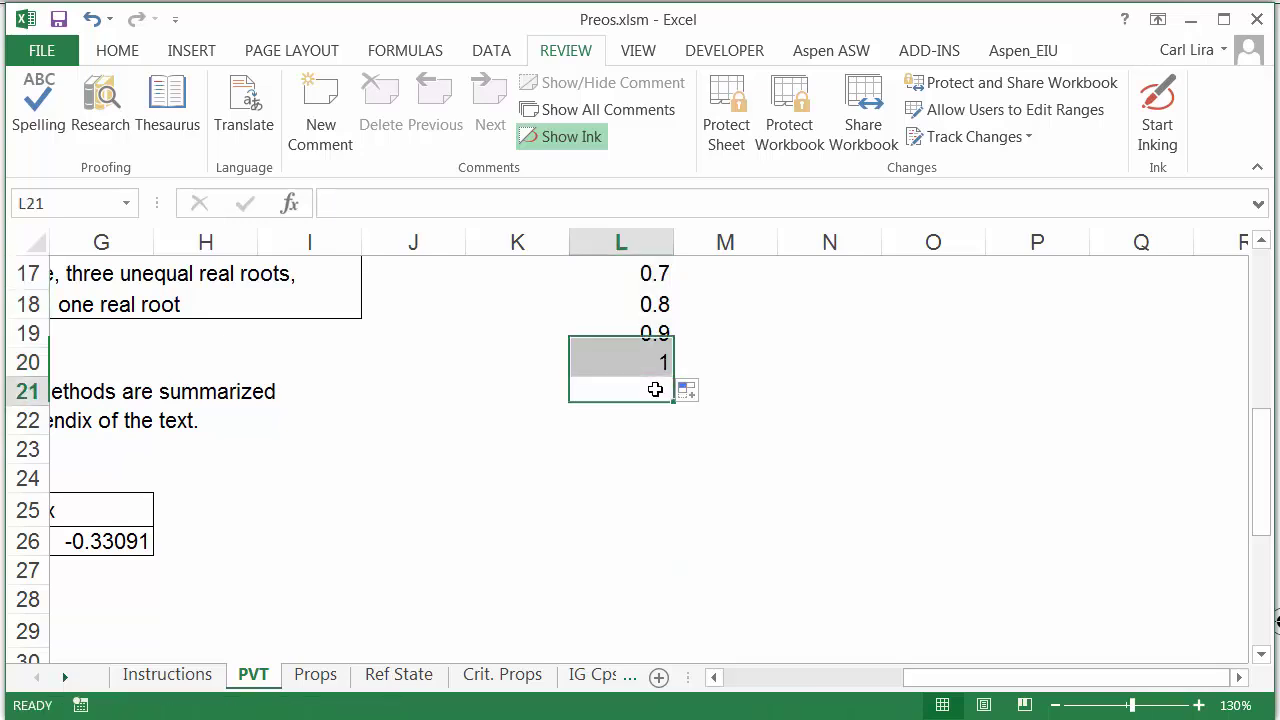
type("2")
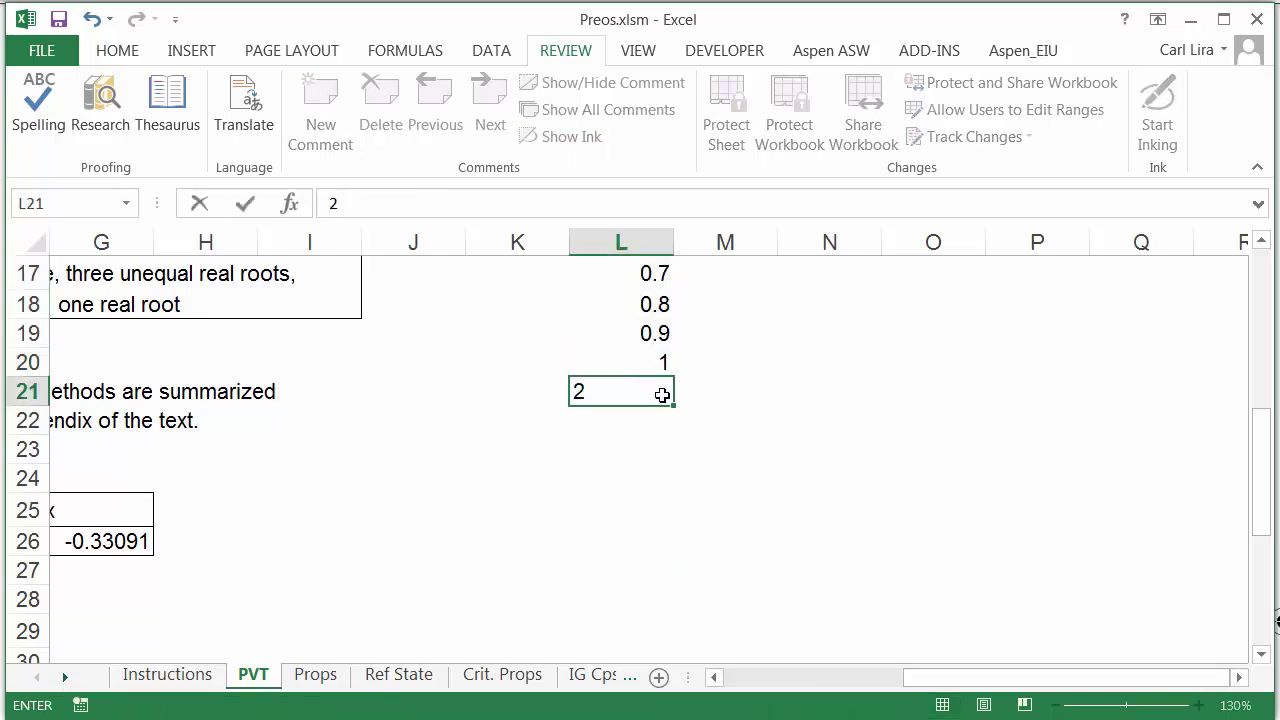
key("ctrl+Return")
left_click(642, 362)
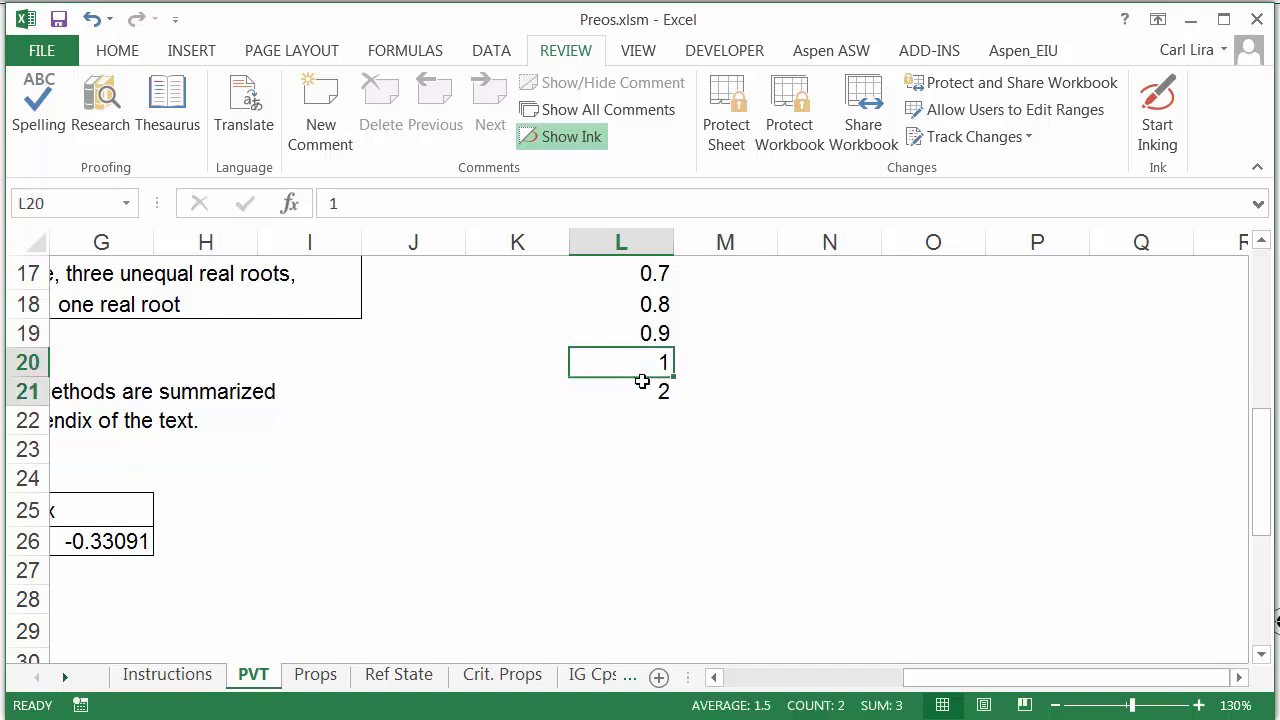
left_click_drag(642, 381, 668, 645)
scroll(656, 624, "up", 5)
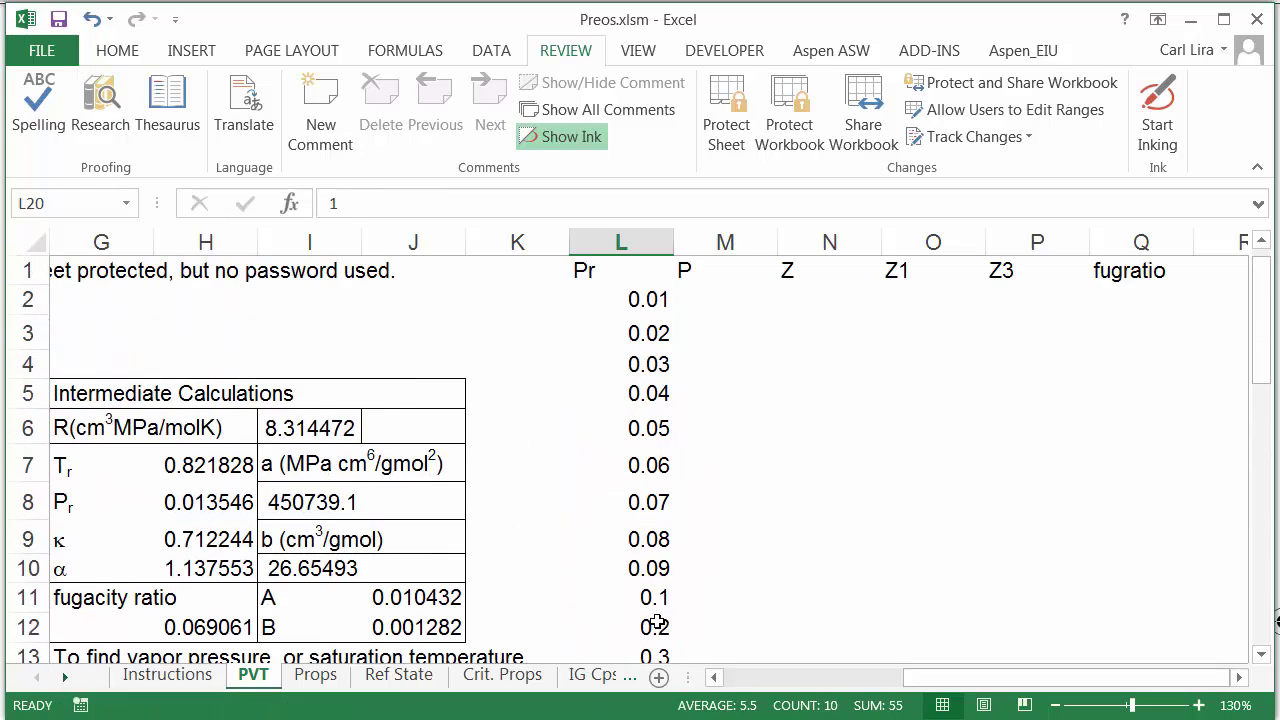
Enter the formula =L2*Pc in M2
left_click(692, 305)
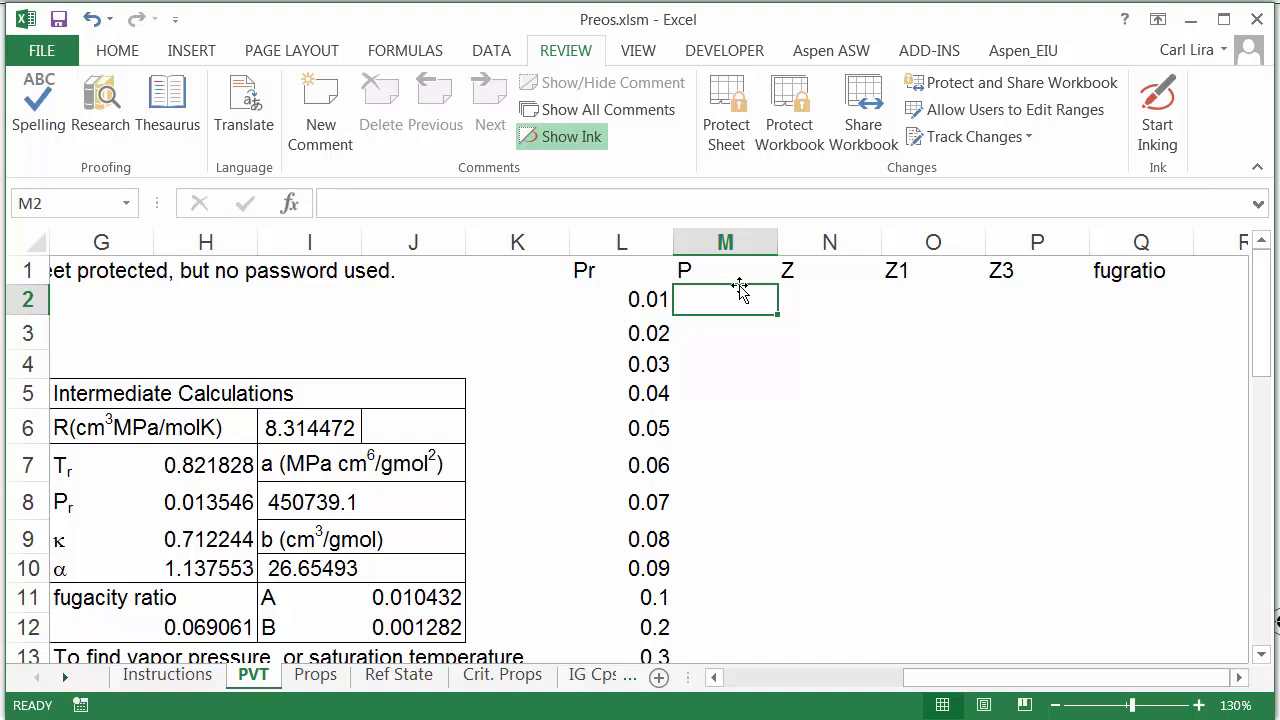
type("=")
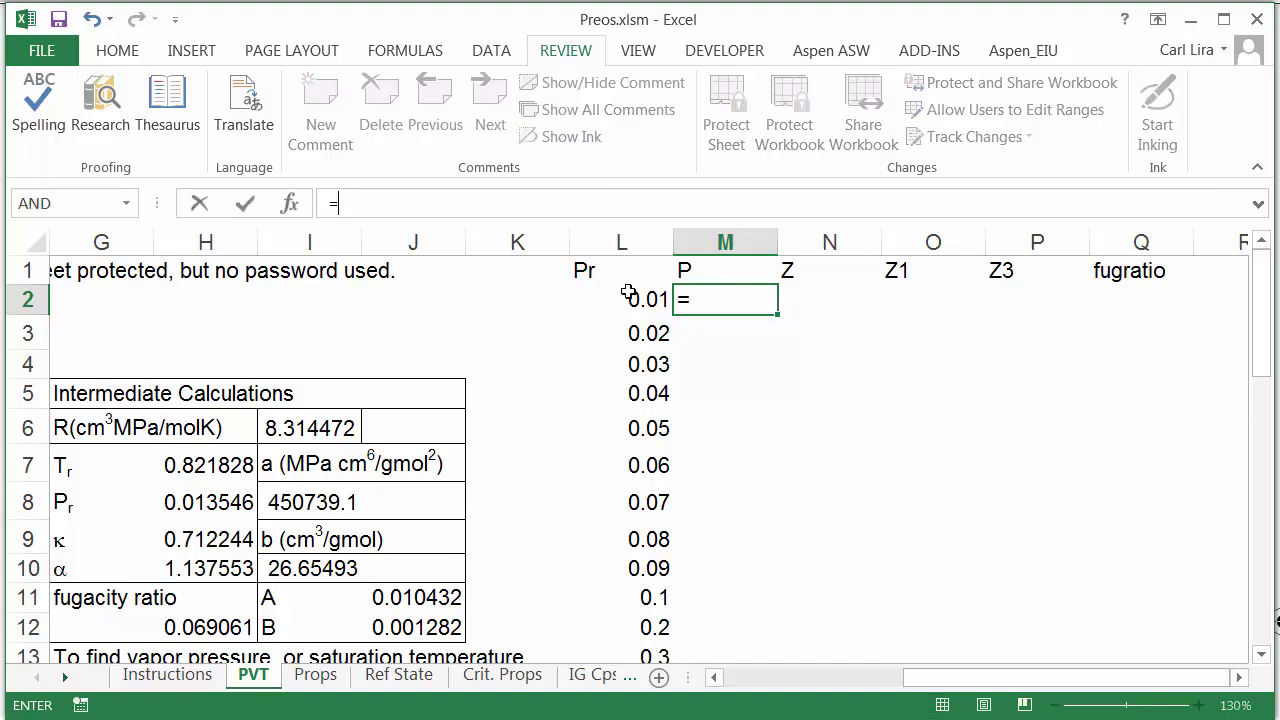
left_click(620, 299)
type("*")
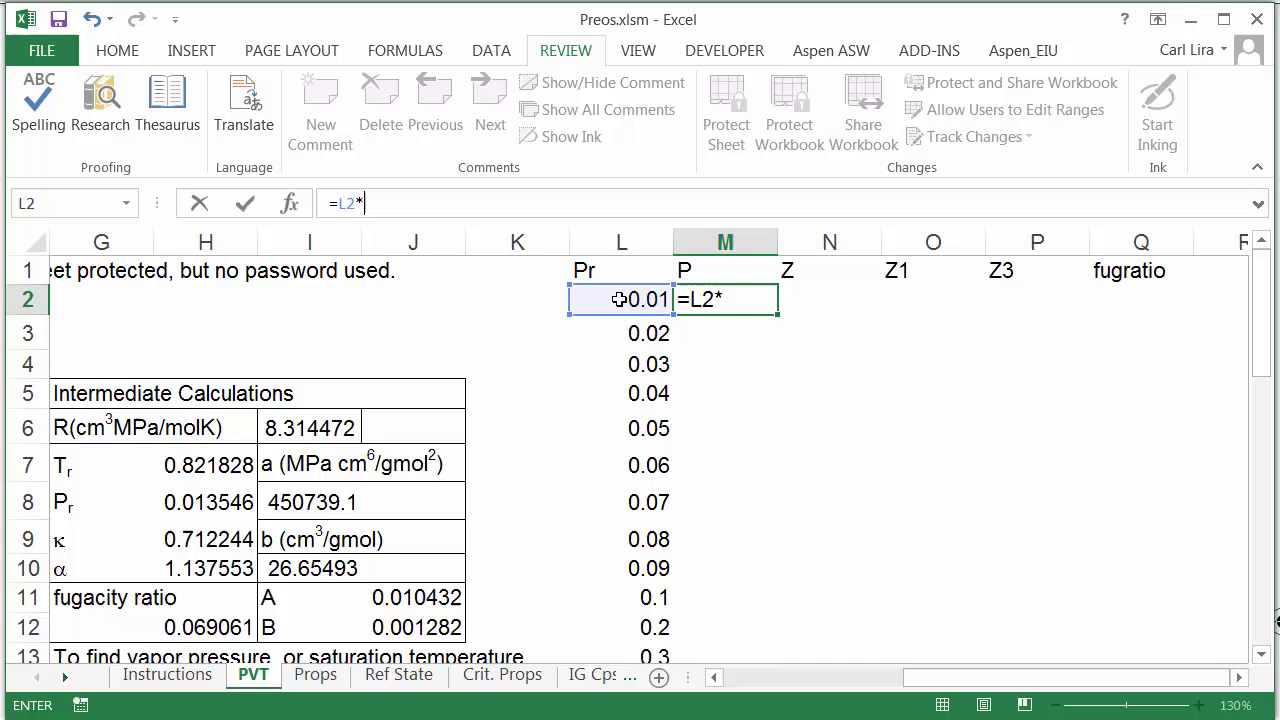
left_click_drag(1067, 682, 886, 680)
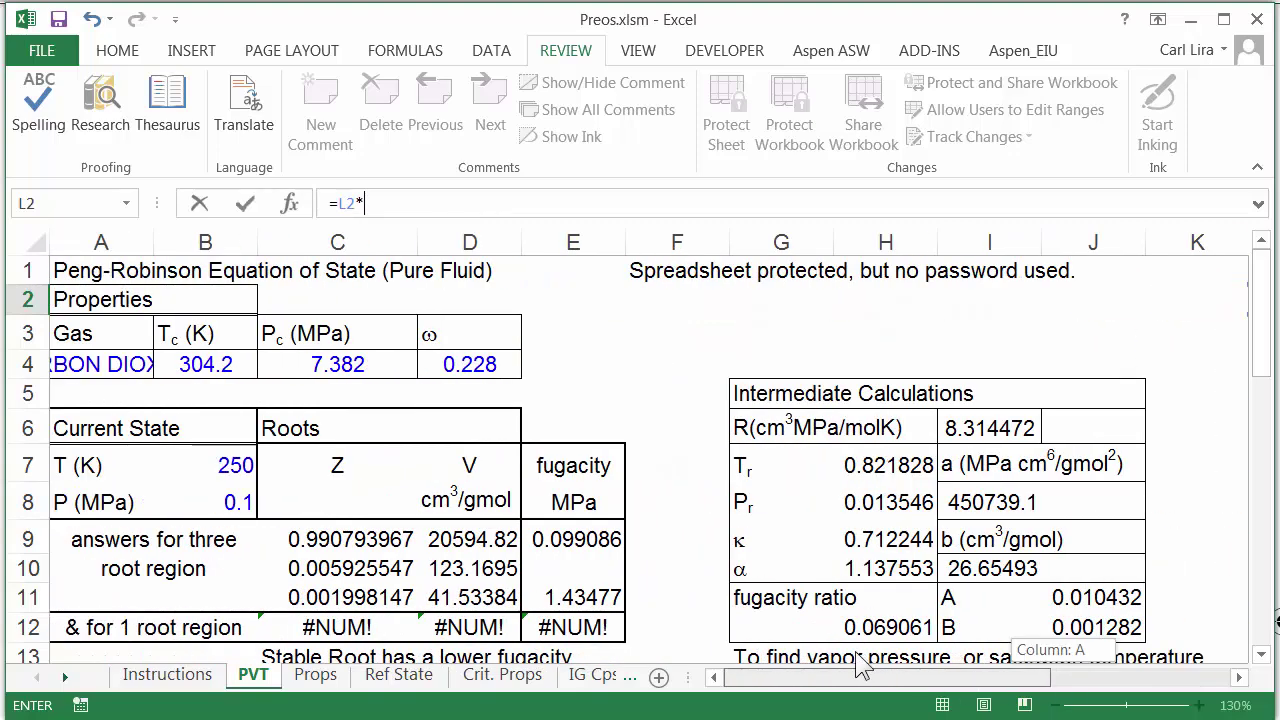
left_click(330, 365)
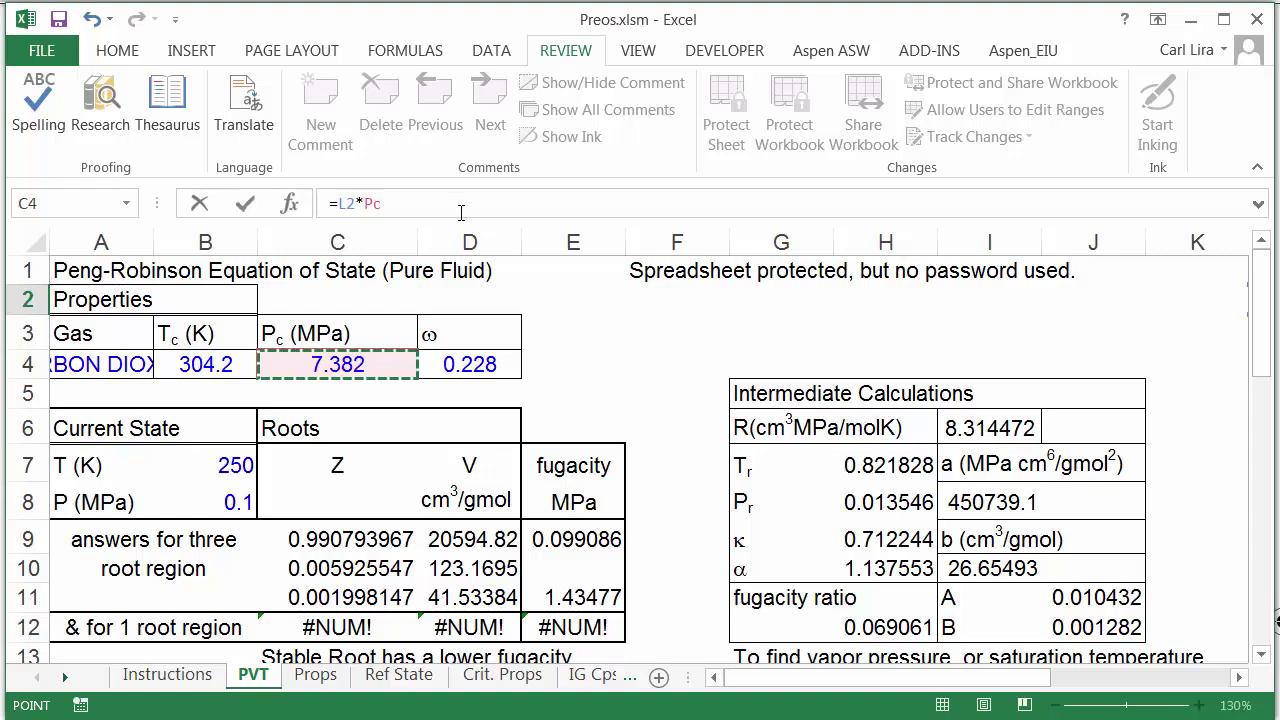
key("ctrl+Return")
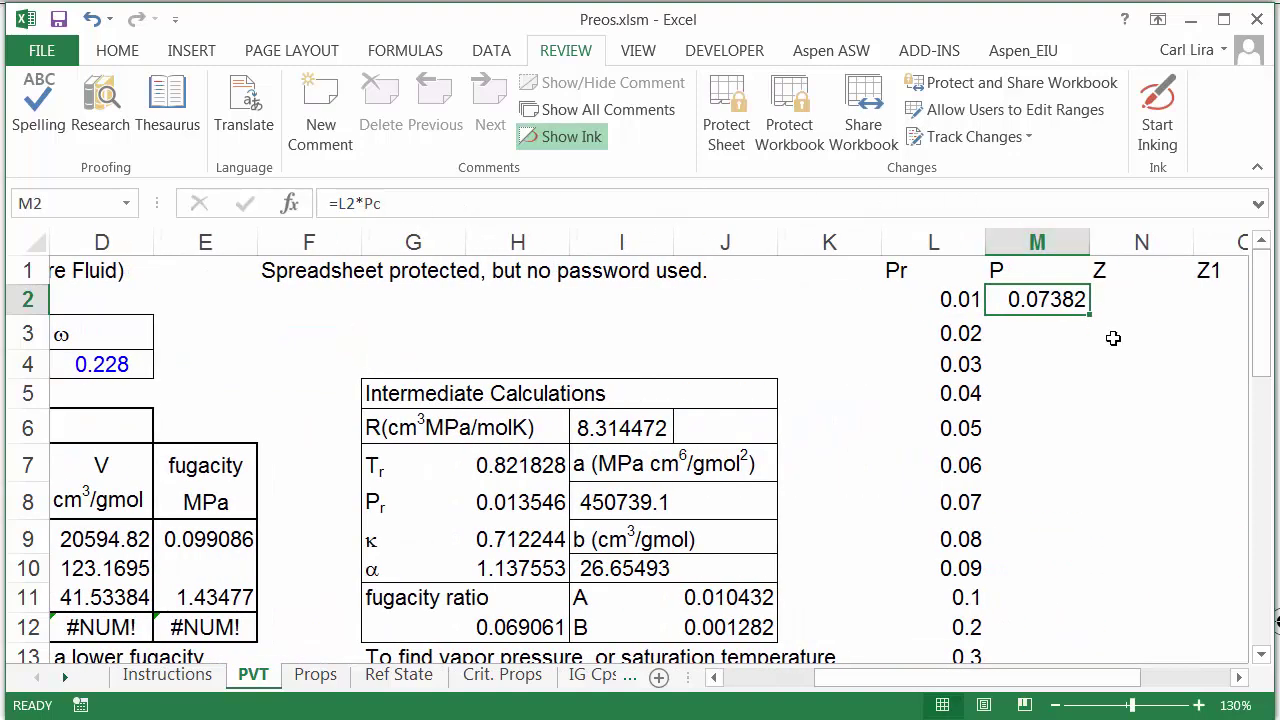
Fill the M2 pressure formula down to row 29
left_click_drag(1091, 317, 1097, 713)
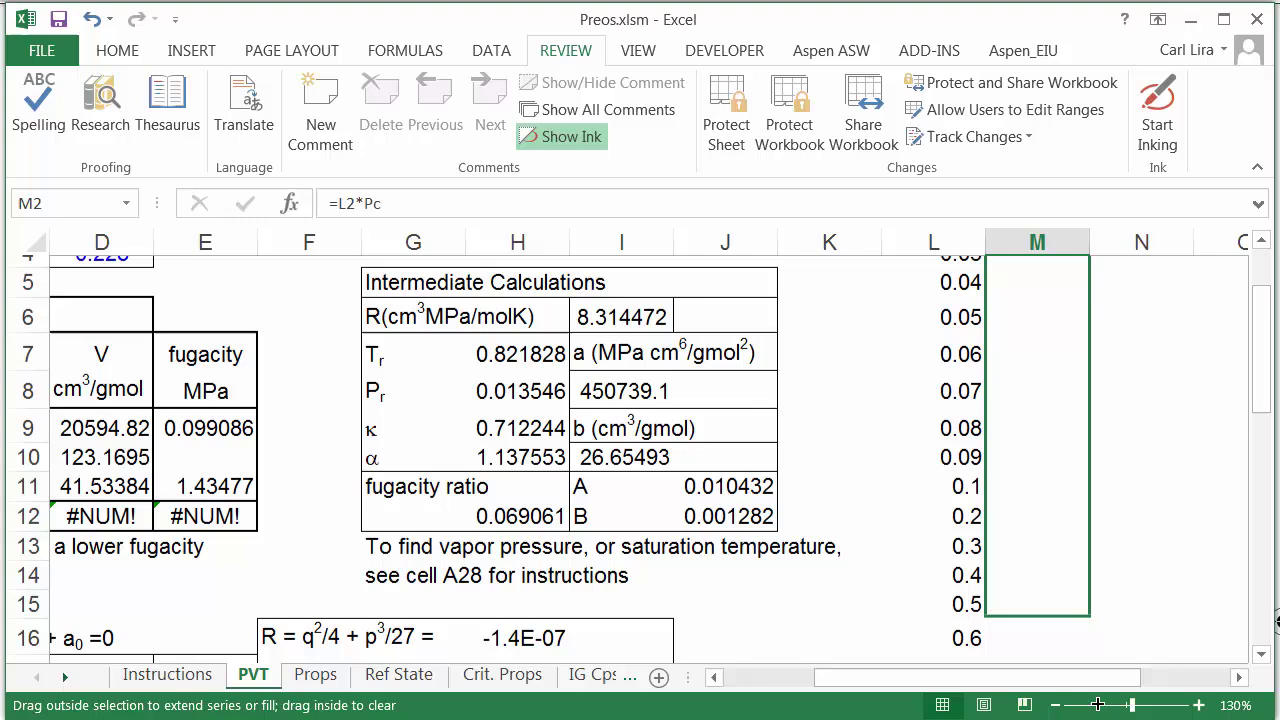
left_click_drag(1097, 713, 1093, 625)
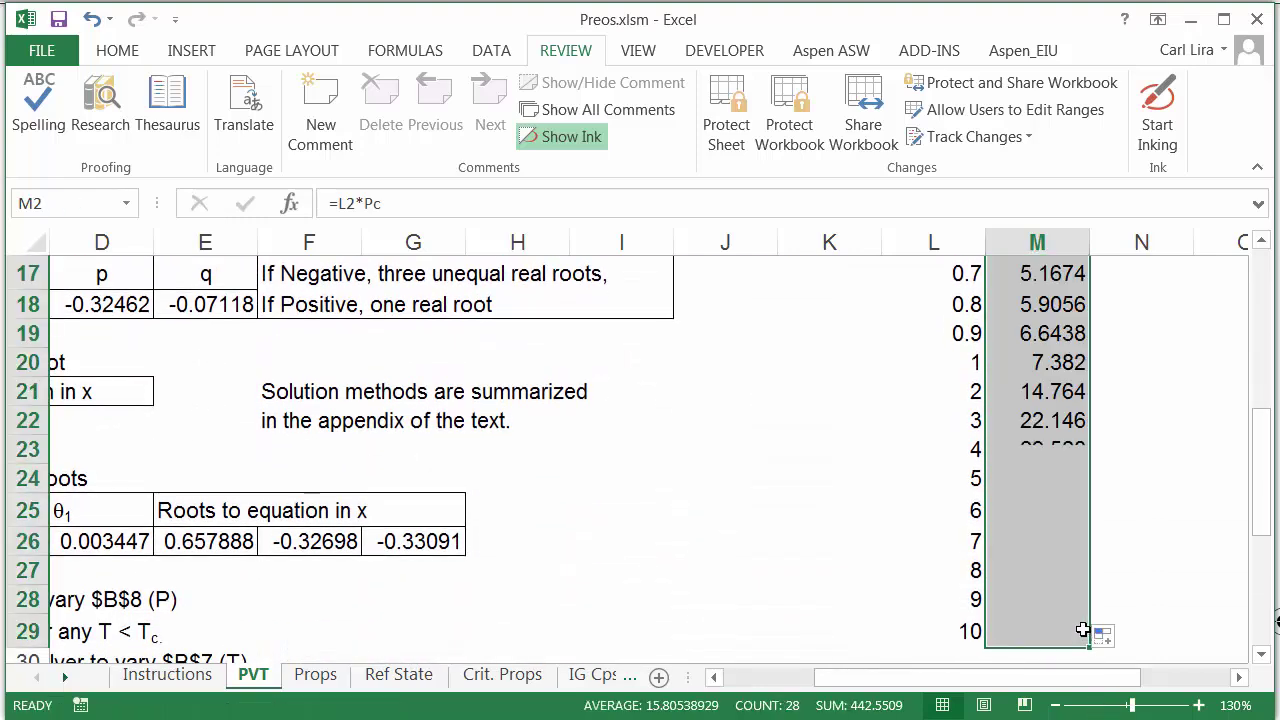
scroll(1093, 545, "up", 6)
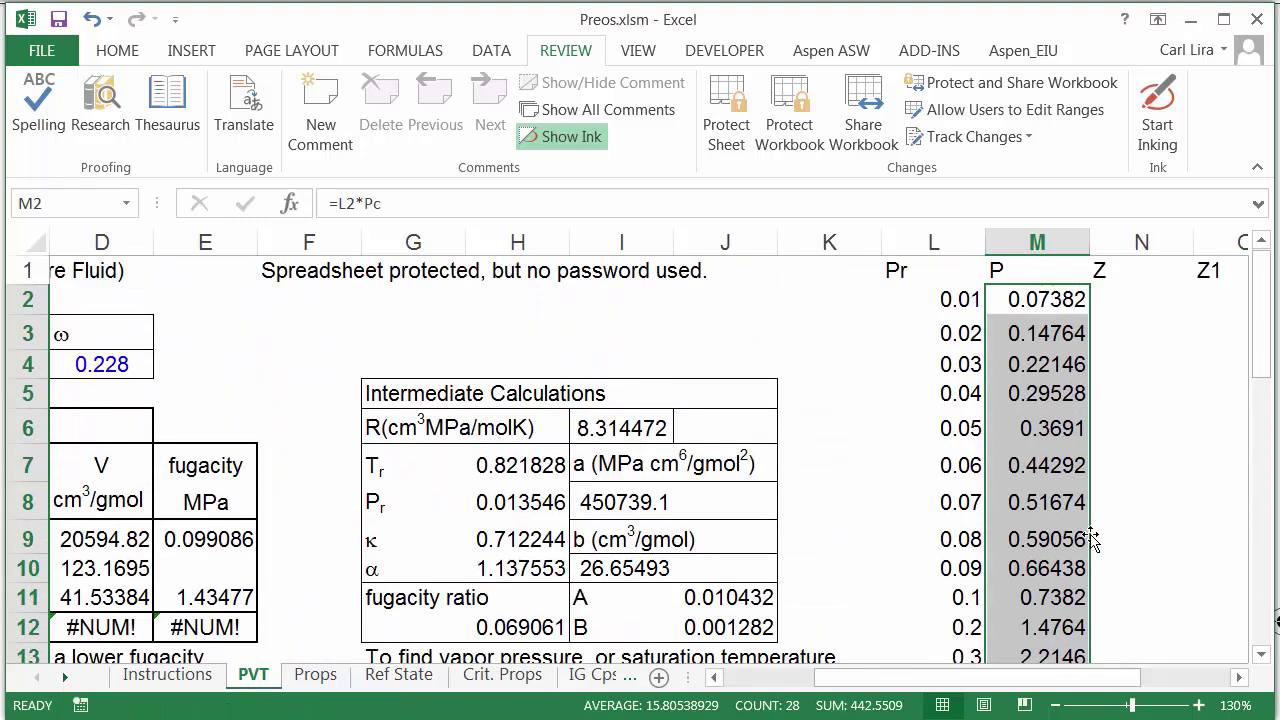
left_click(1131, 299)
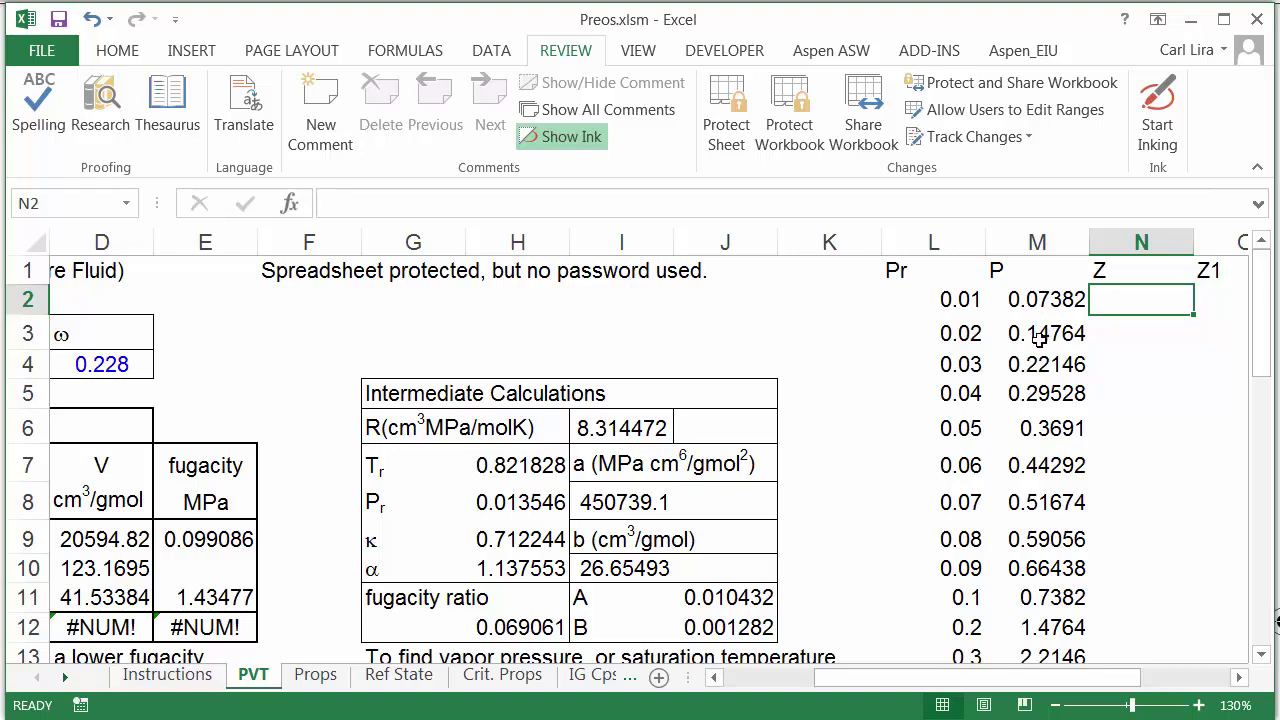
mouse_move(1080, 678)
left_mouse_down()
mouse_move(1168, 690)
mouse_move(1188, 688)
mouse_move(1185, 676)
left_mouse_up()
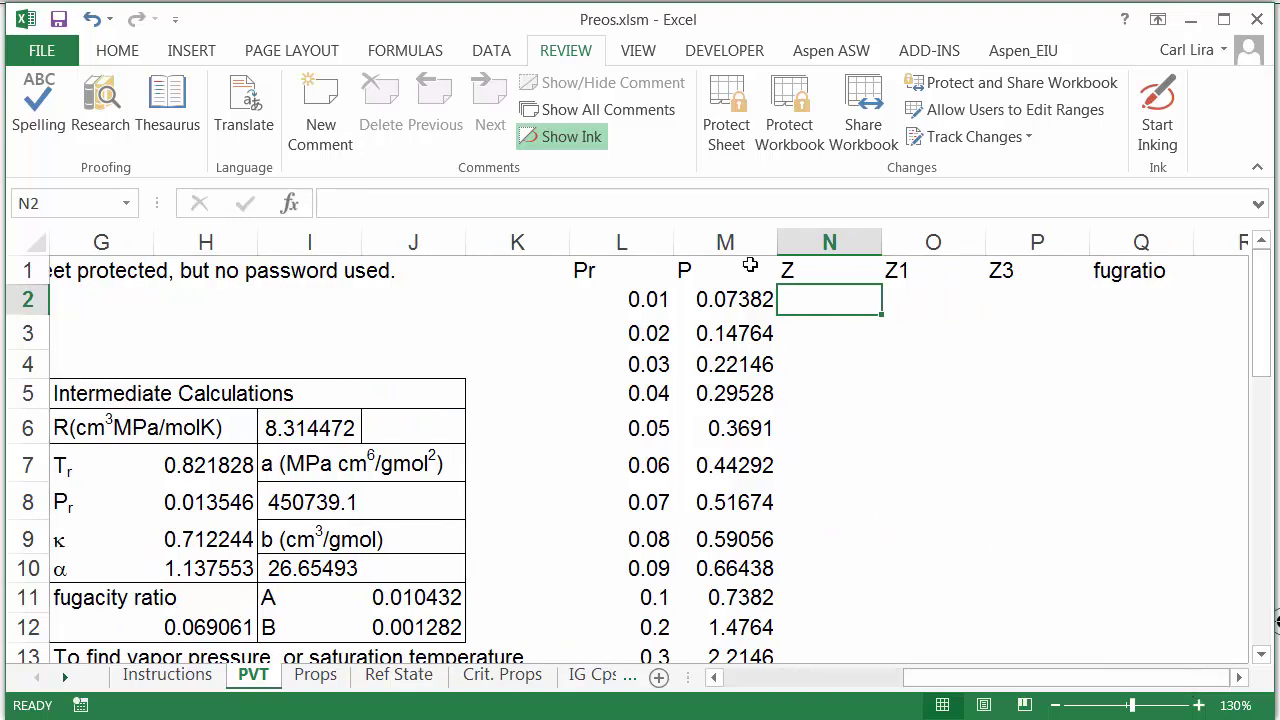
Begin recording the Zplot macro, stored in This Workbook, from the first Z cell
left_click(726, 52)
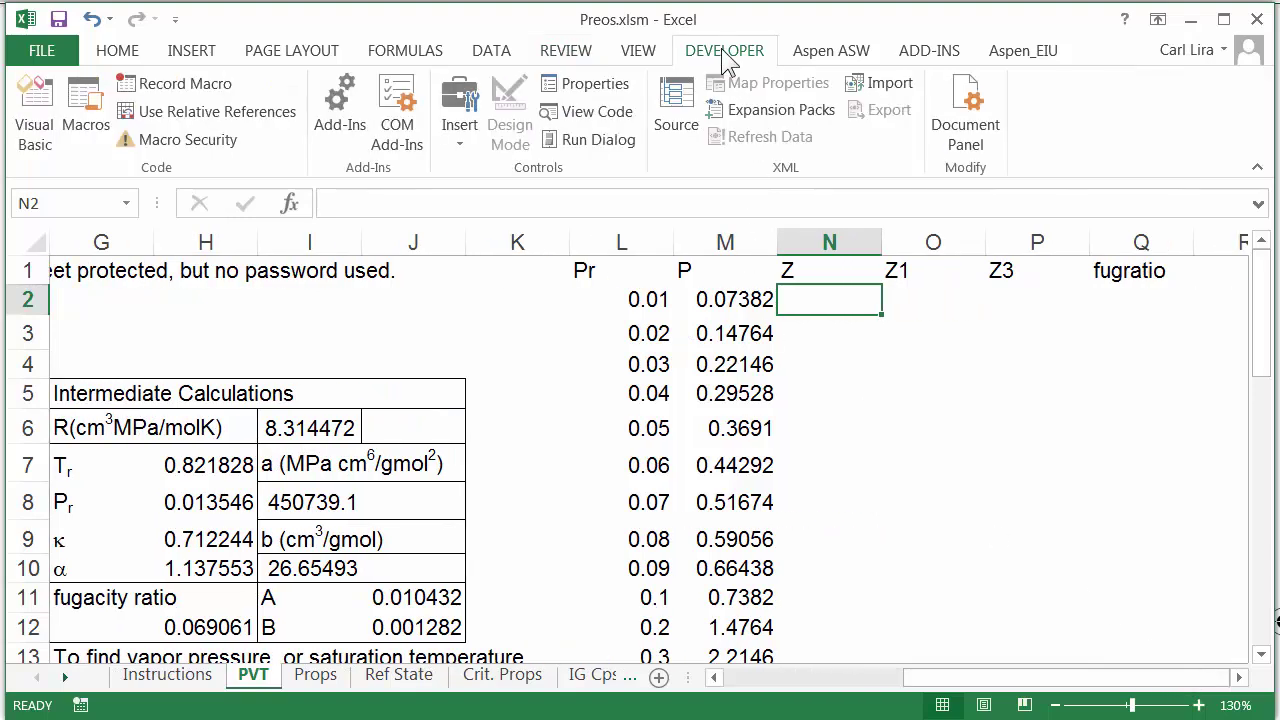
left_click(203, 88)
mouse_move(1272, 258)
left_mouse_down()
mouse_move(853, 239)
mouse_move(636, 203)
left_mouse_up()
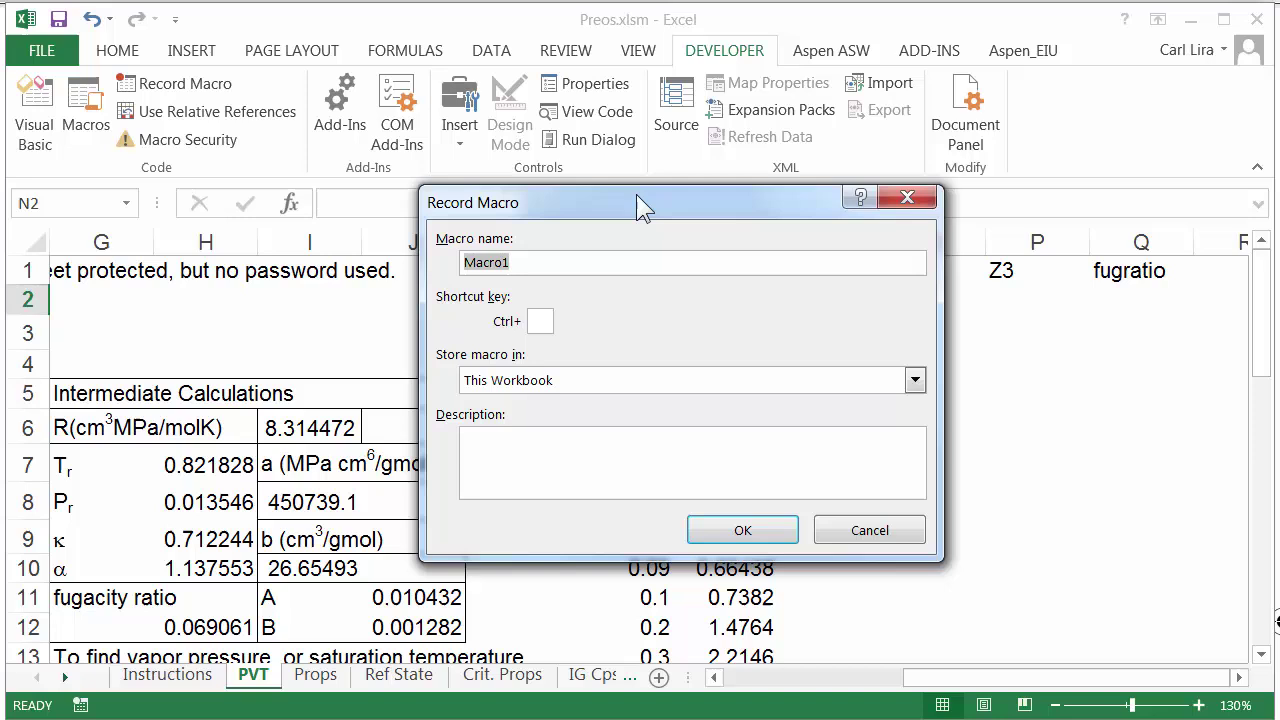
type("Zplot")
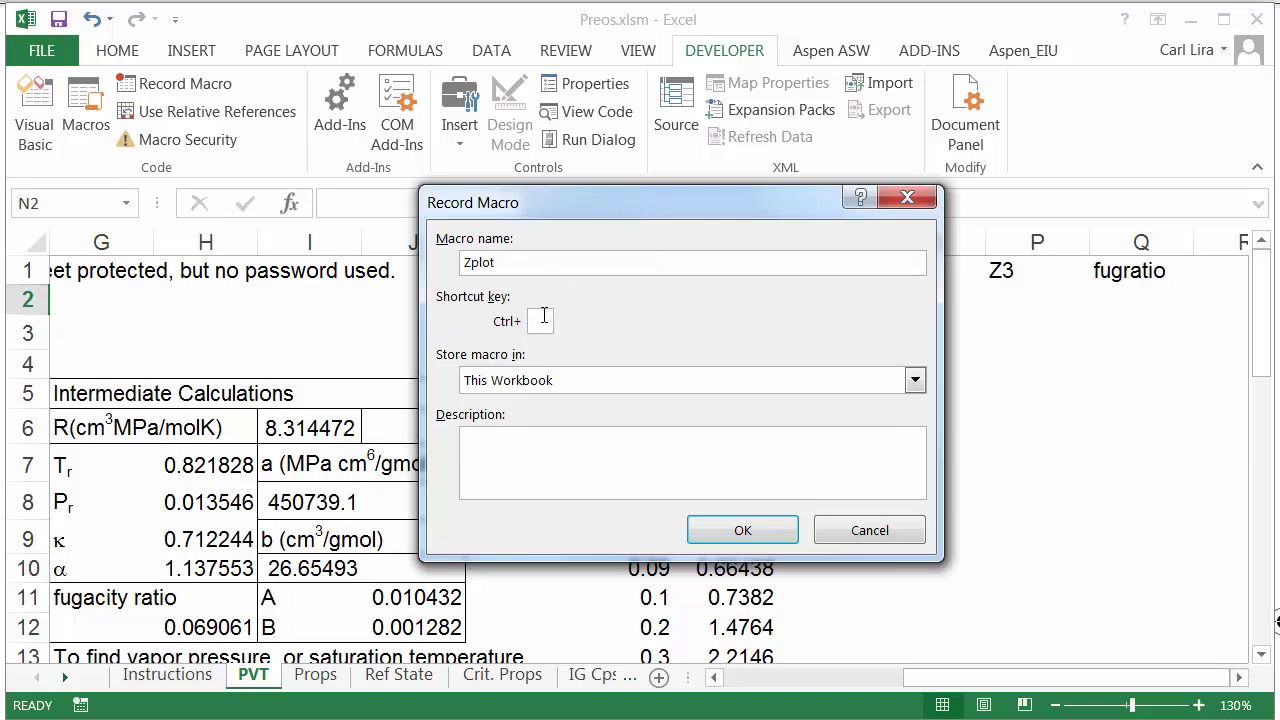
type("s")
left_click(743, 530)
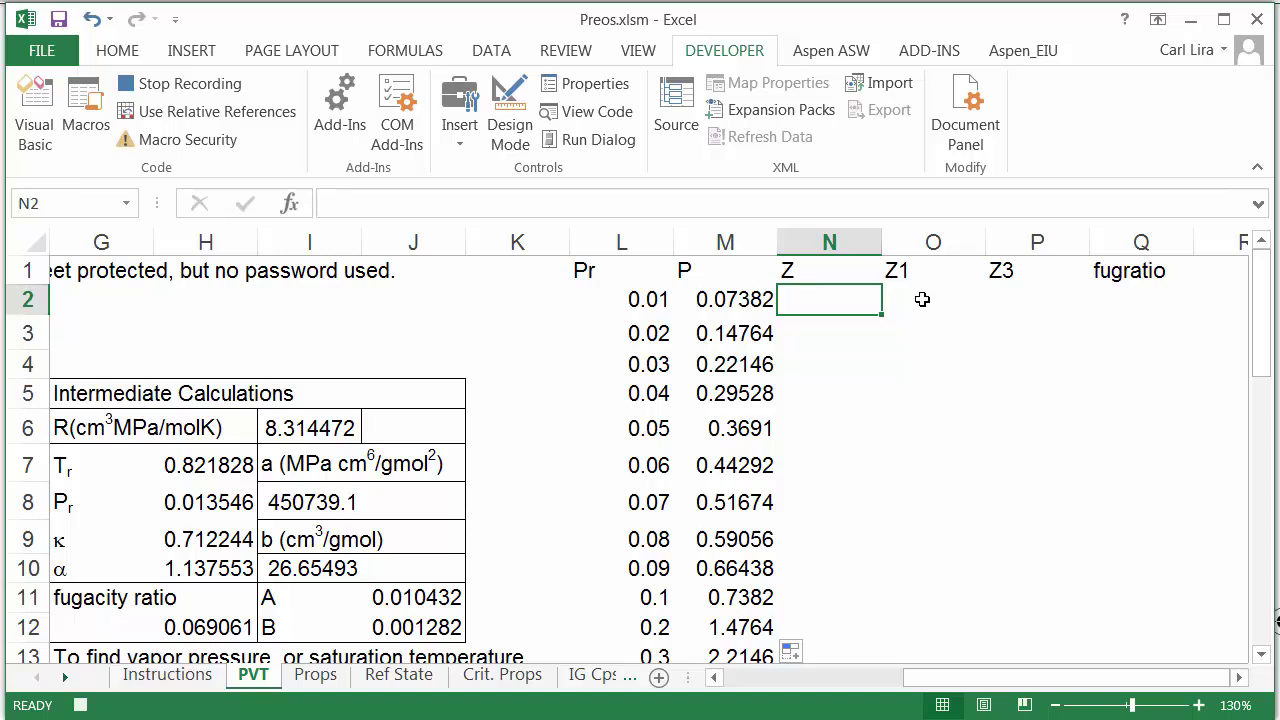
Copy the 0.07382 pressure from M2 and paste it into B8 as a value
left_click(922, 299)
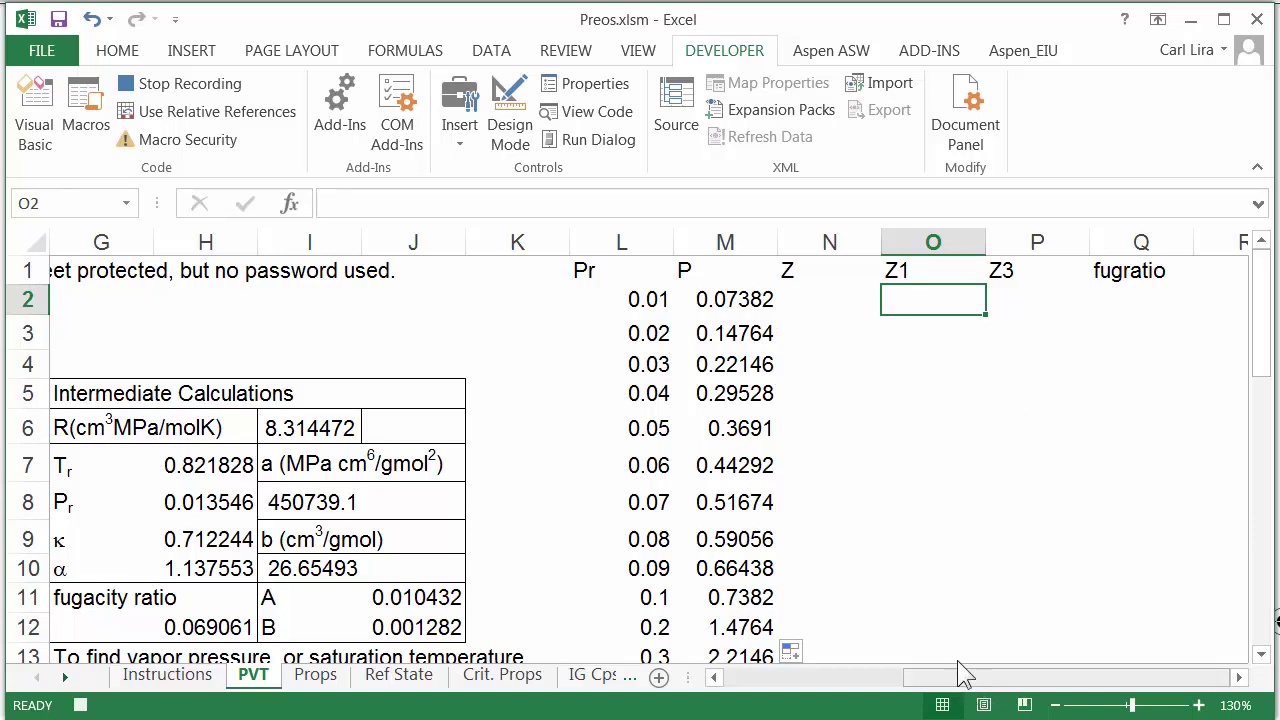
left_click(728, 299)
right_click(728, 299)
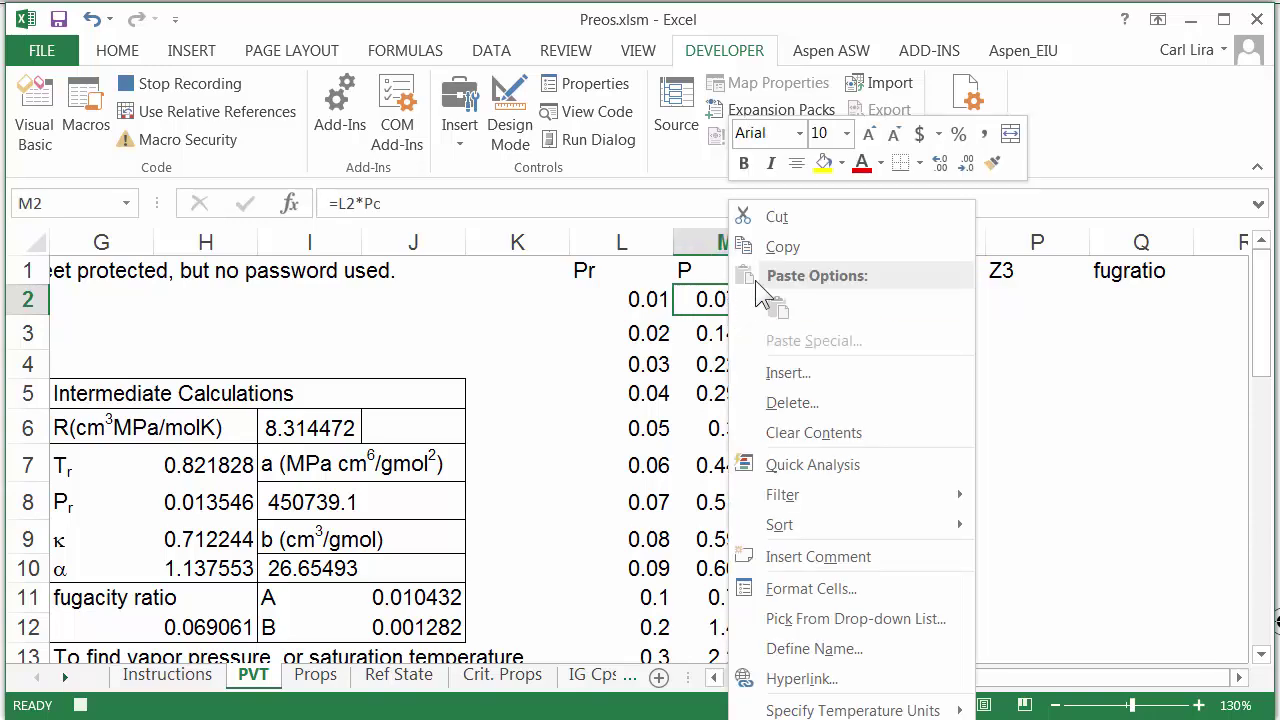
left_click(782, 247)
left_click_drag(952, 677, 770, 677)
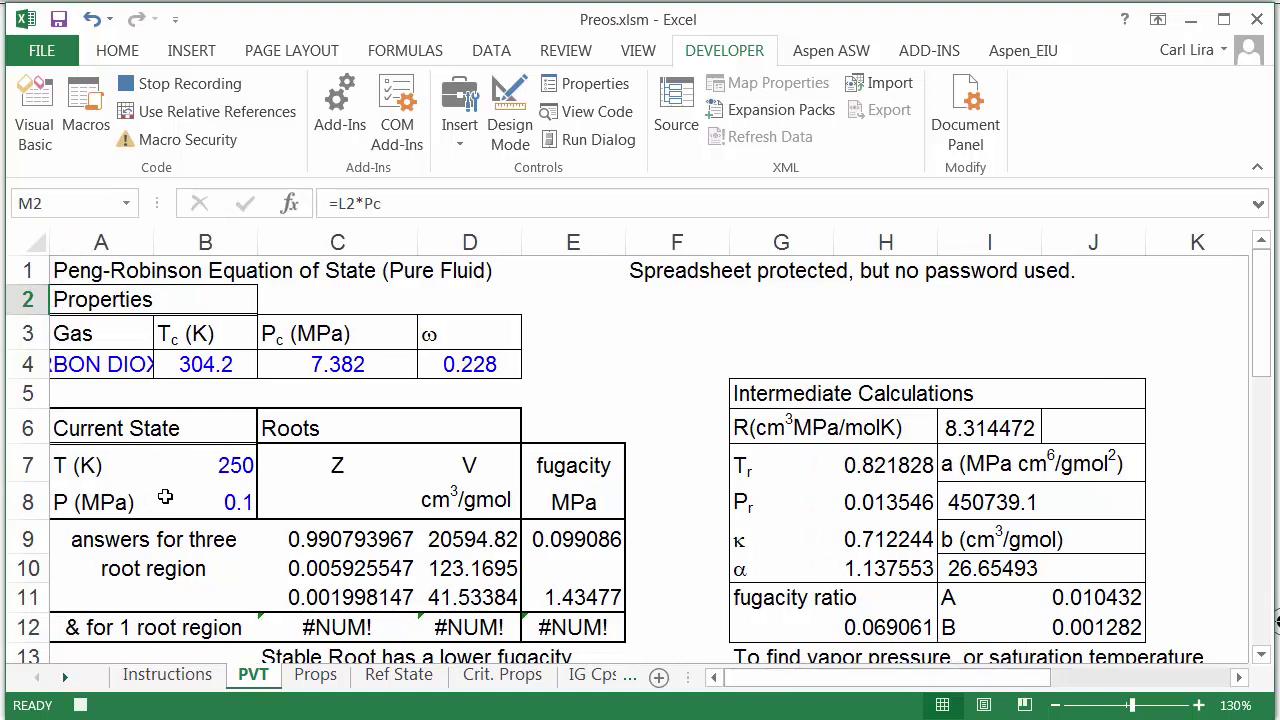
left_click(208, 502)
right_click(227, 500)
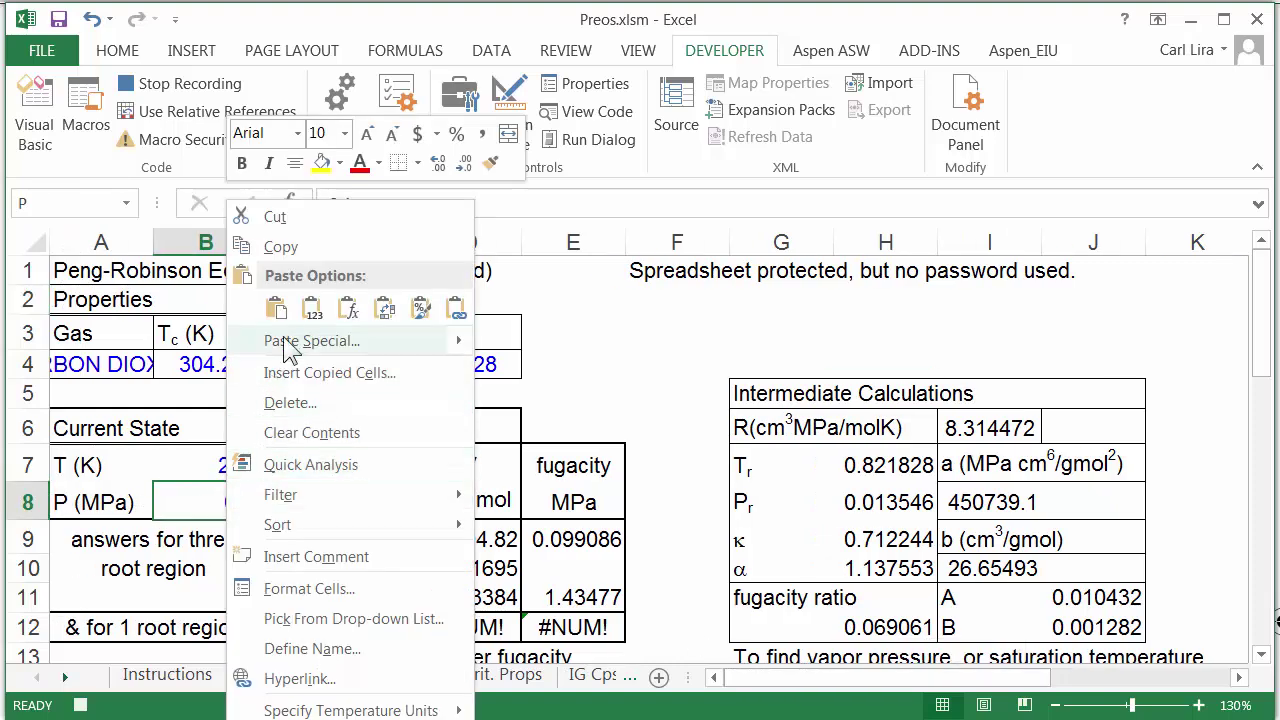
mouse_move(311, 341)
left_click(312, 308)
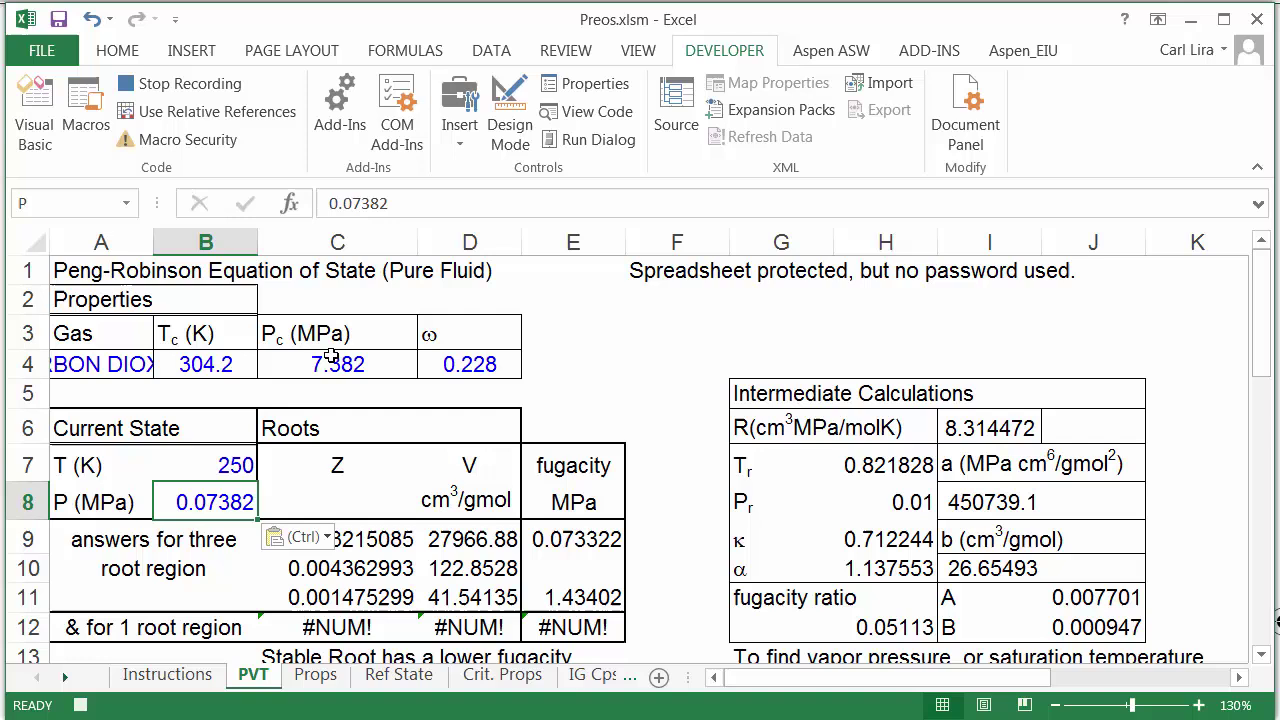
left_click(763, 688)
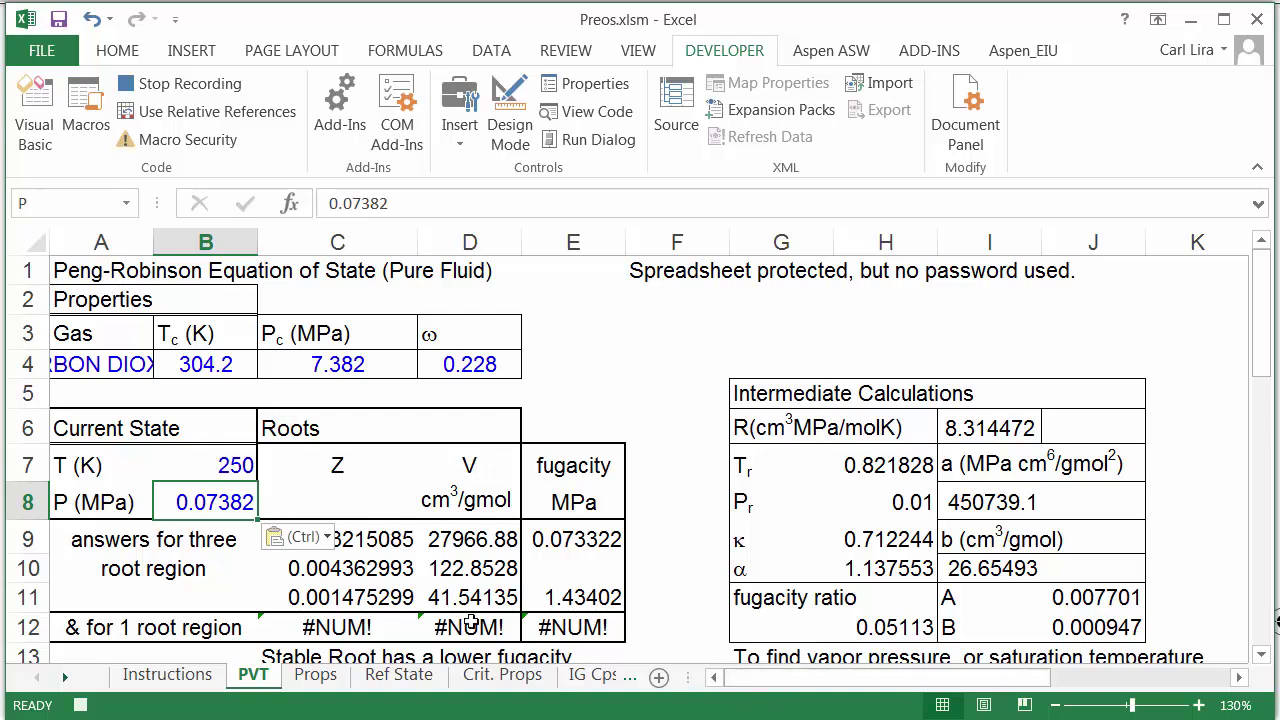
Paste the one-root Z from C12 into N2 as a value (#NUM!)
left_click(346, 627)
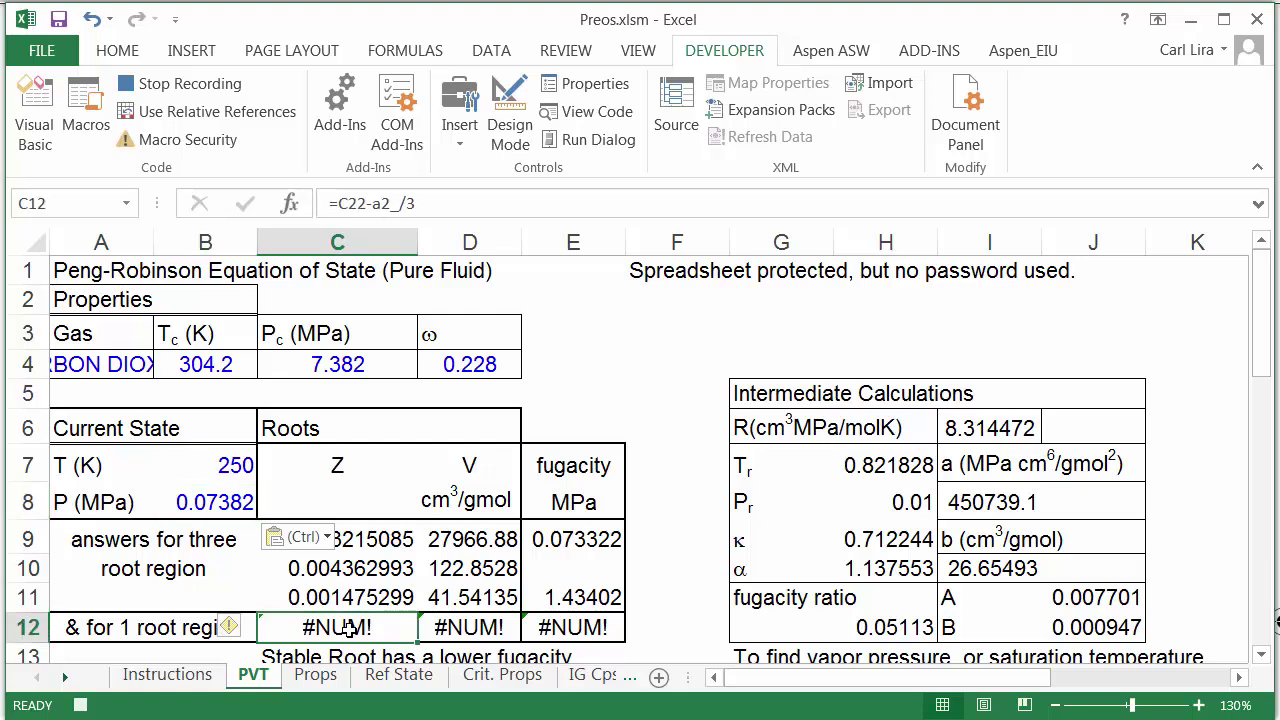
right_click(350, 633)
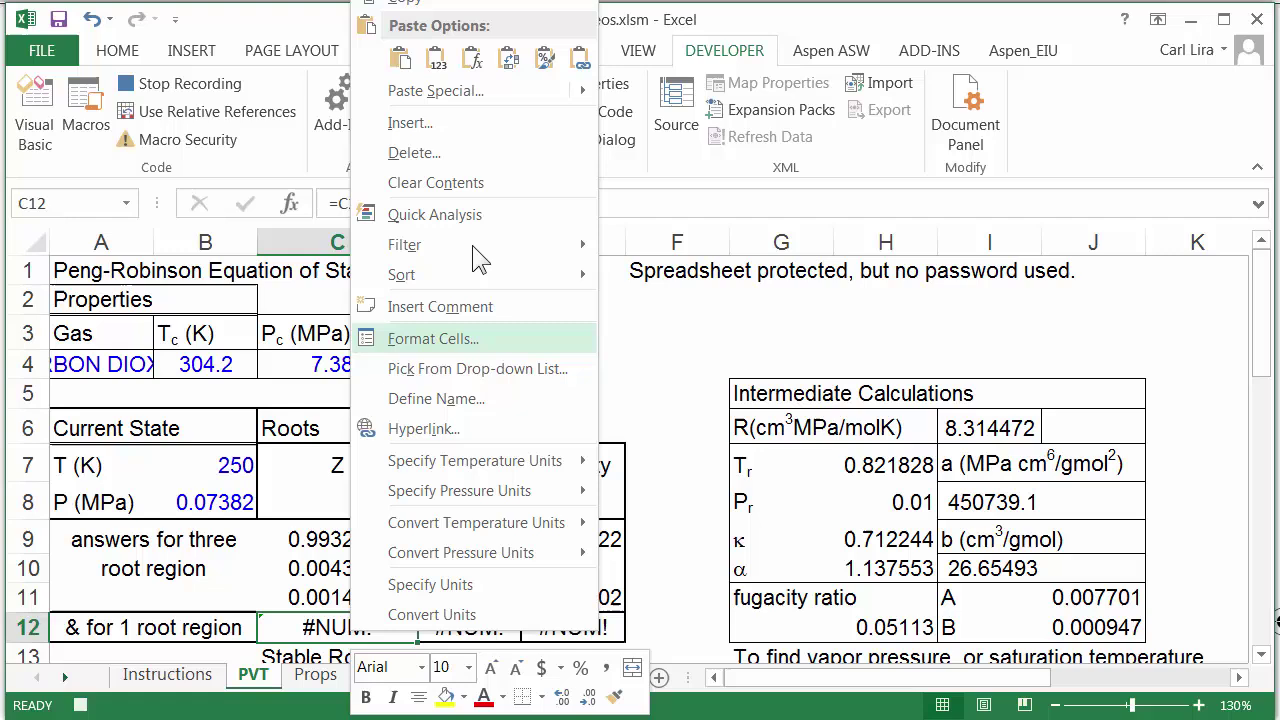
left_click(432, 8)
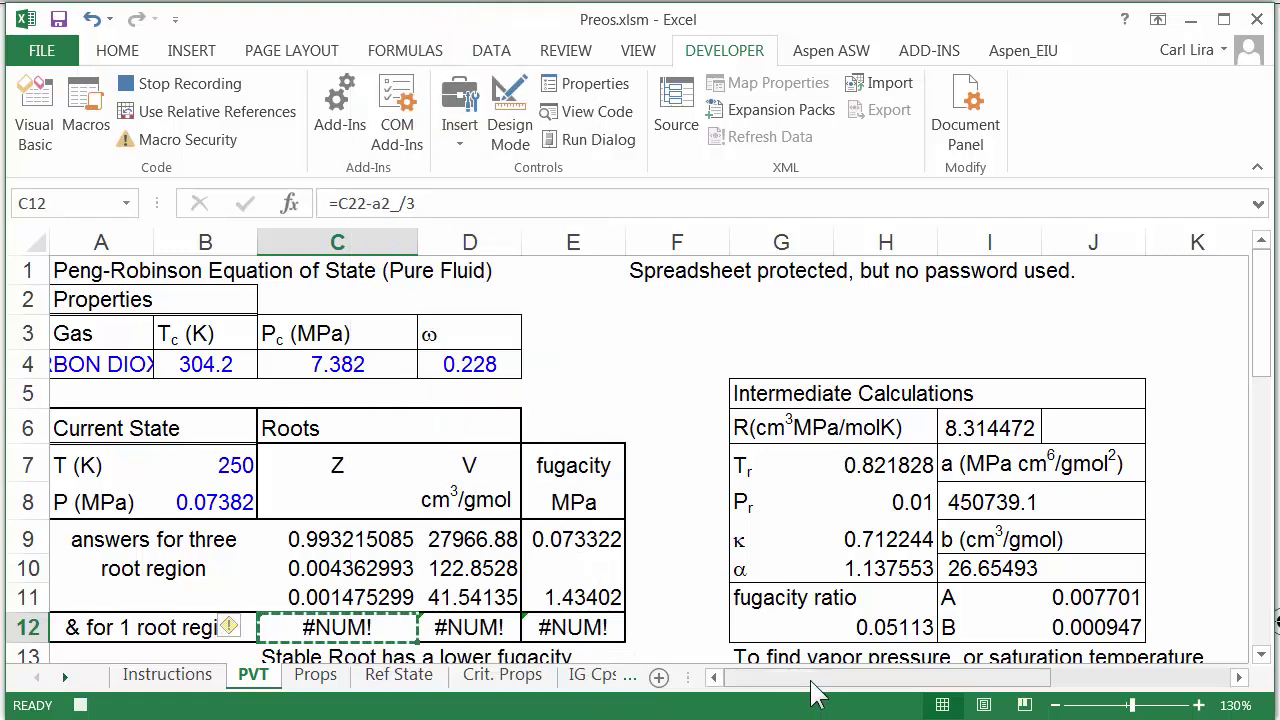
left_click_drag(830, 677, 1011, 677)
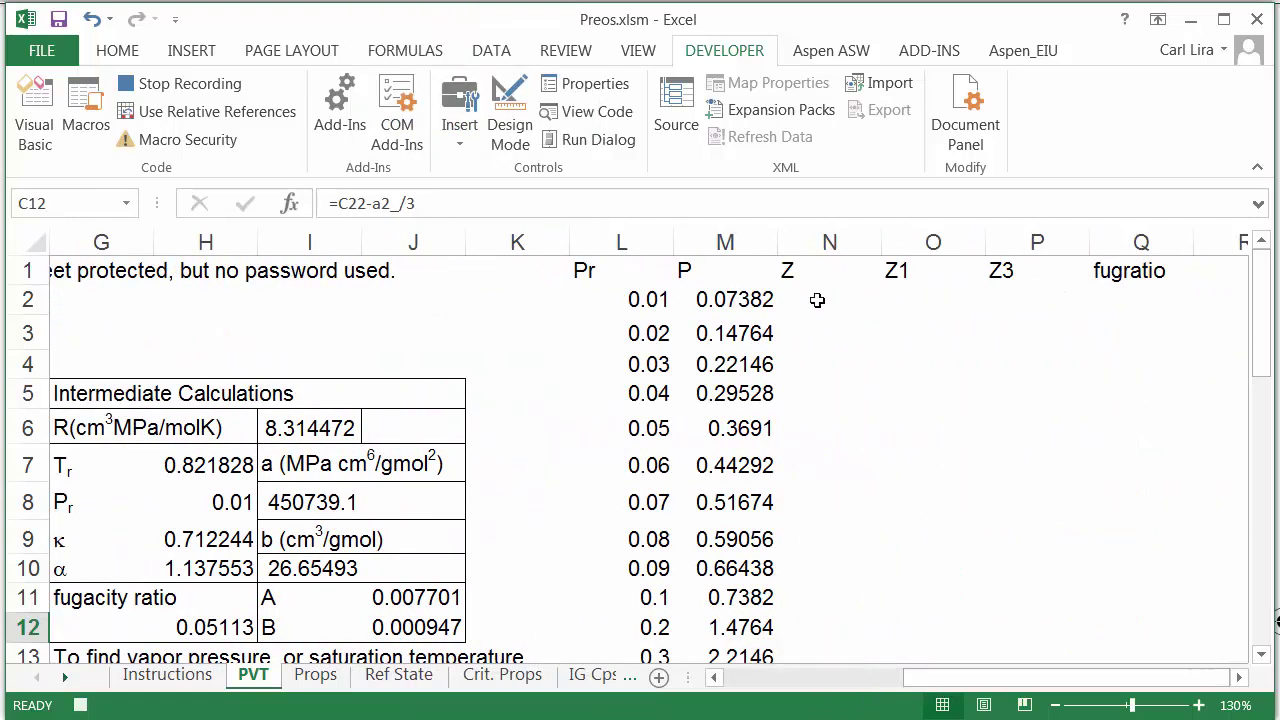
left_click(817, 300)
right_click(817, 300)
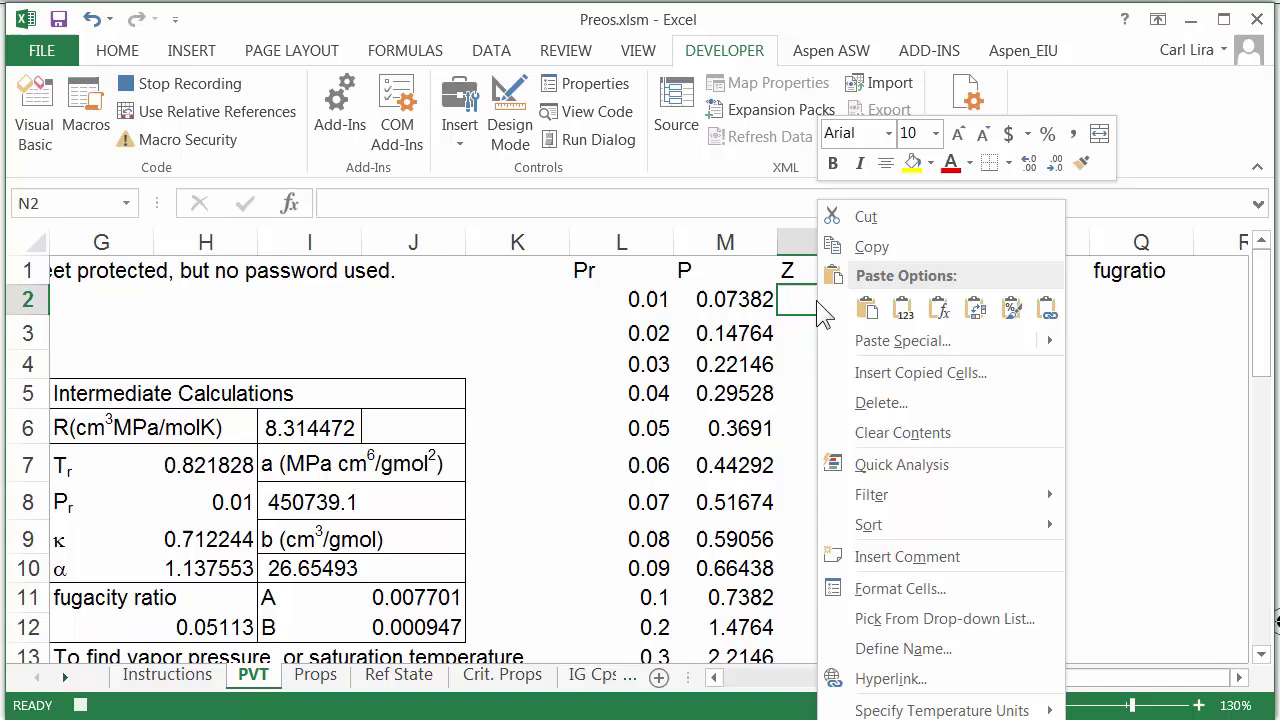
left_click(902, 310)
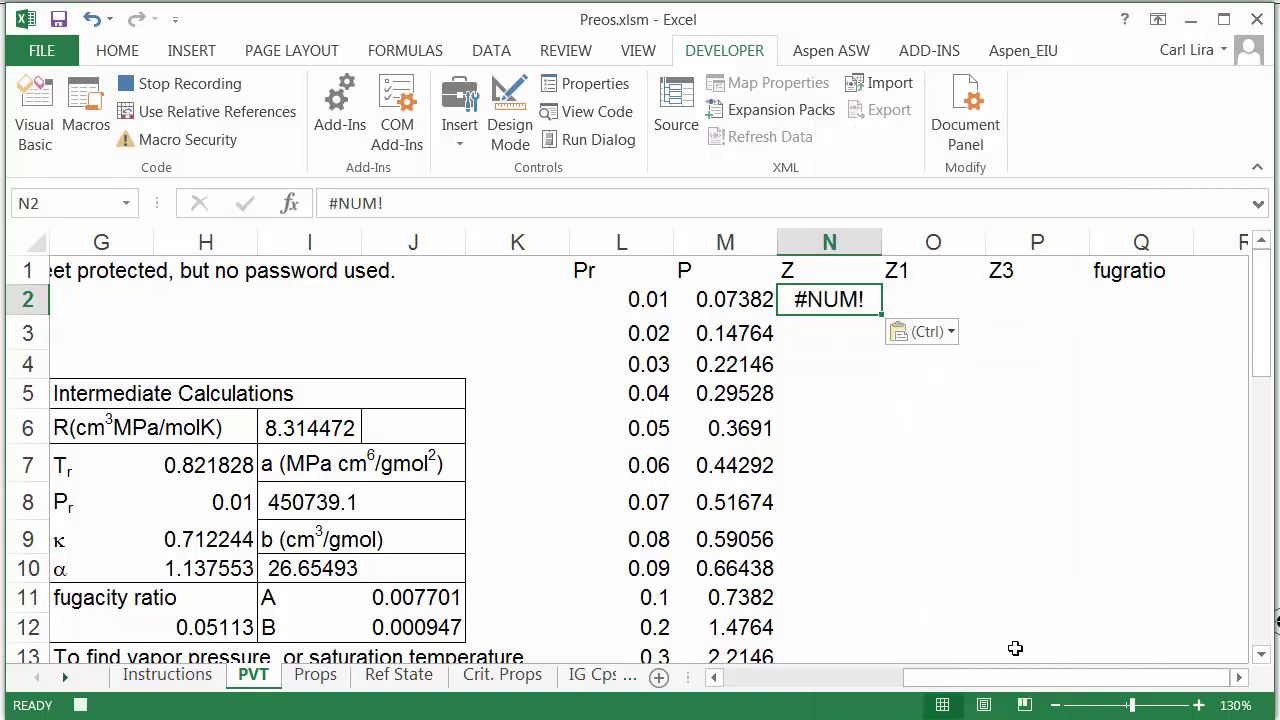
Paste the smallest root from C11 into O2 as a value (0.001475)
left_click_drag(1015, 677, 772, 677)
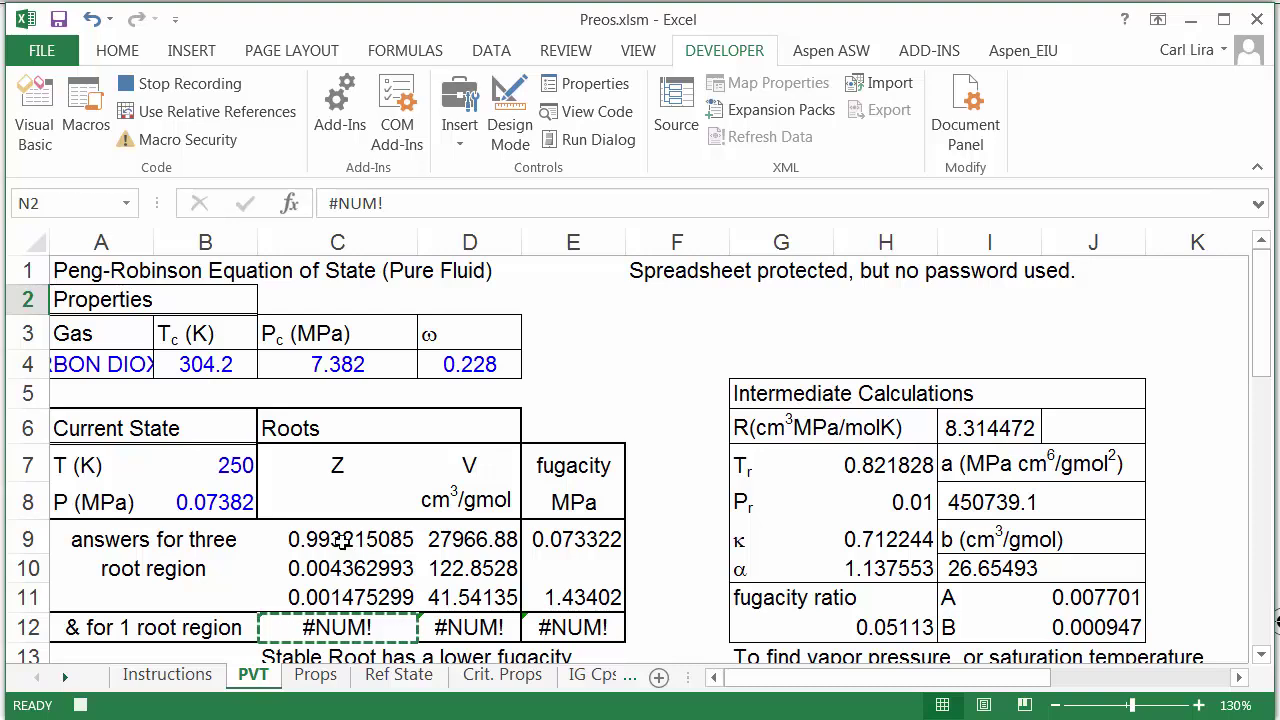
left_click(320, 597)
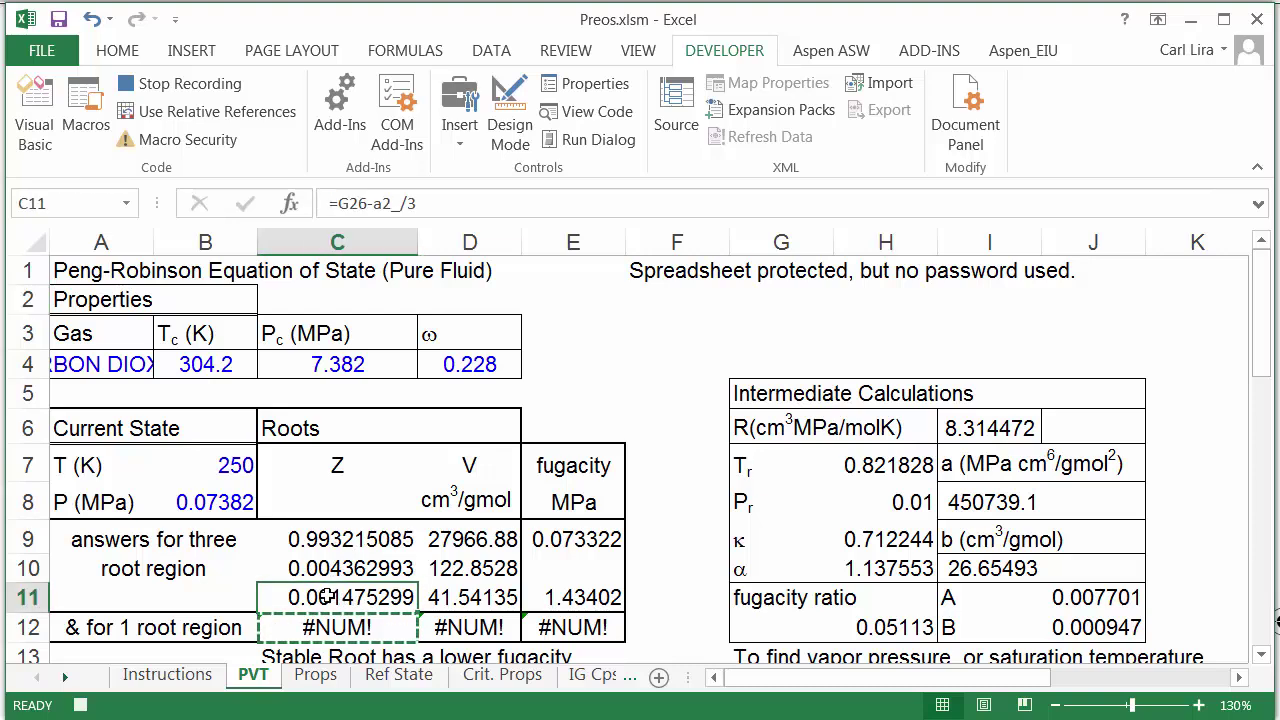
right_click(346, 592)
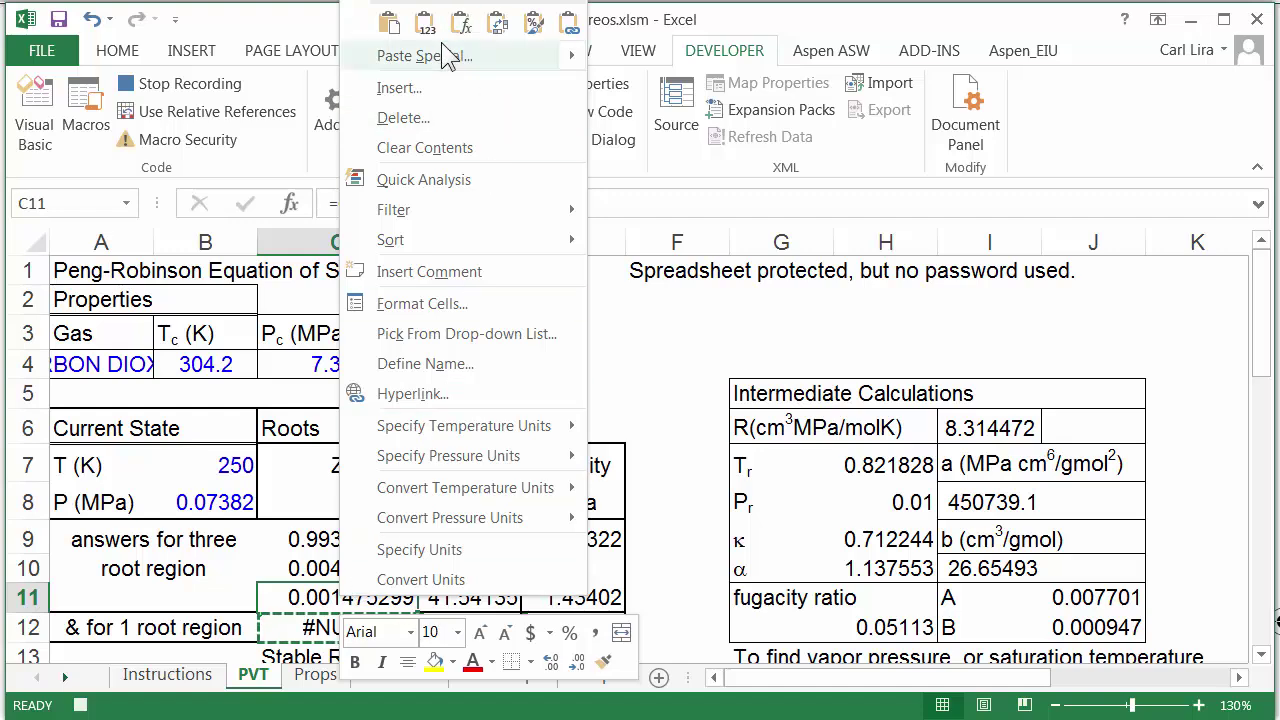
key("Escape")
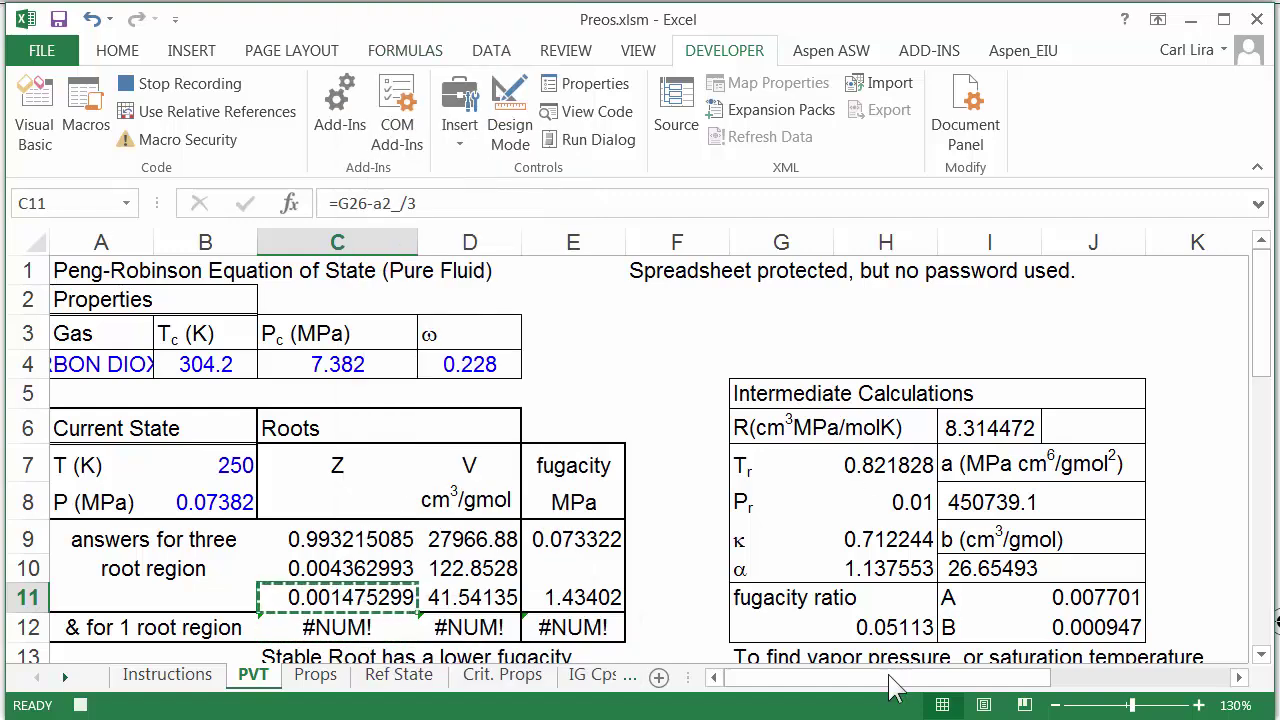
left_click_drag(898, 677, 1118, 641)
left_click(918, 299)
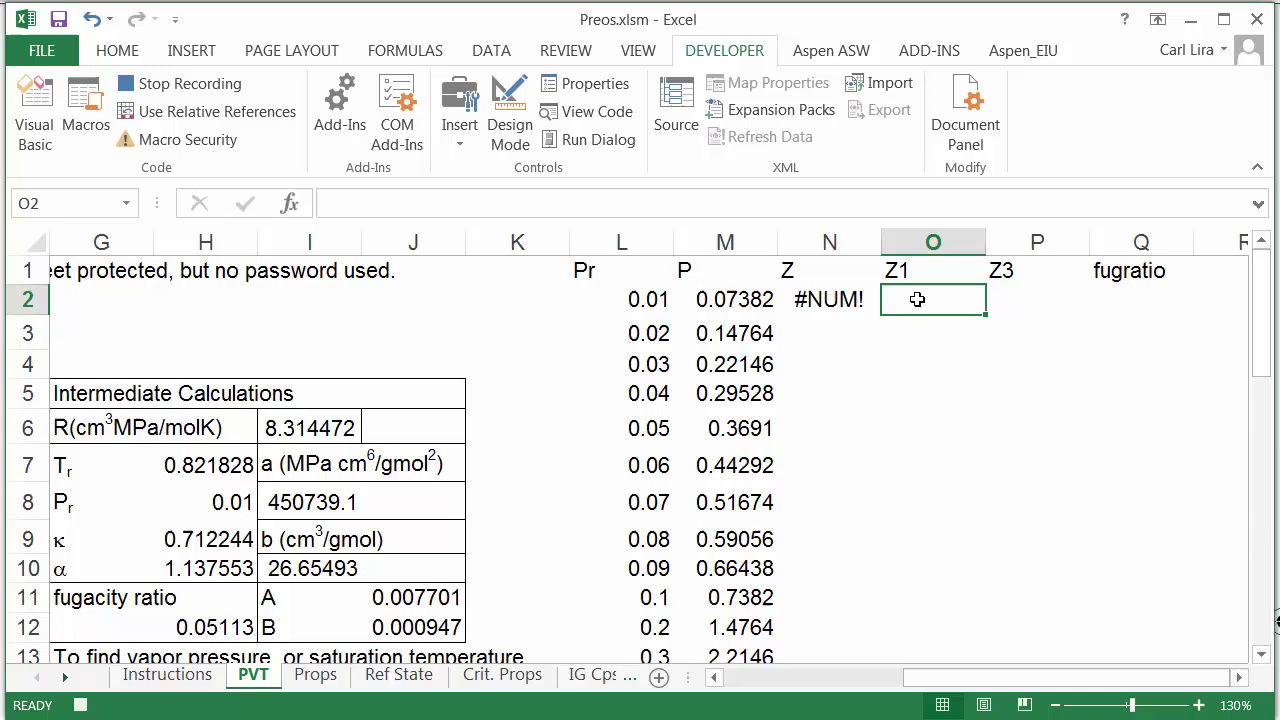
right_click(918, 300)
left_click(996, 311)
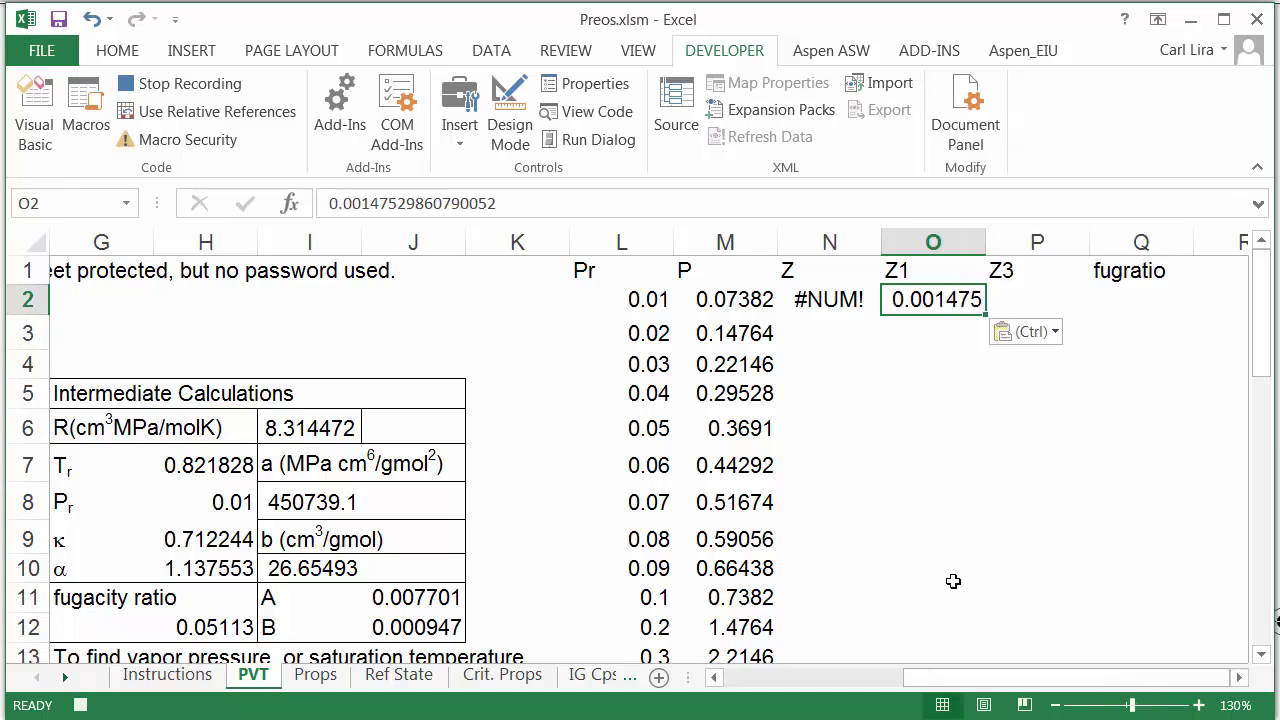
Paste the largest root from C9 into P2 as a value (0.993215)
left_click_drag(940, 677, 731, 703)
left_click(392, 538)
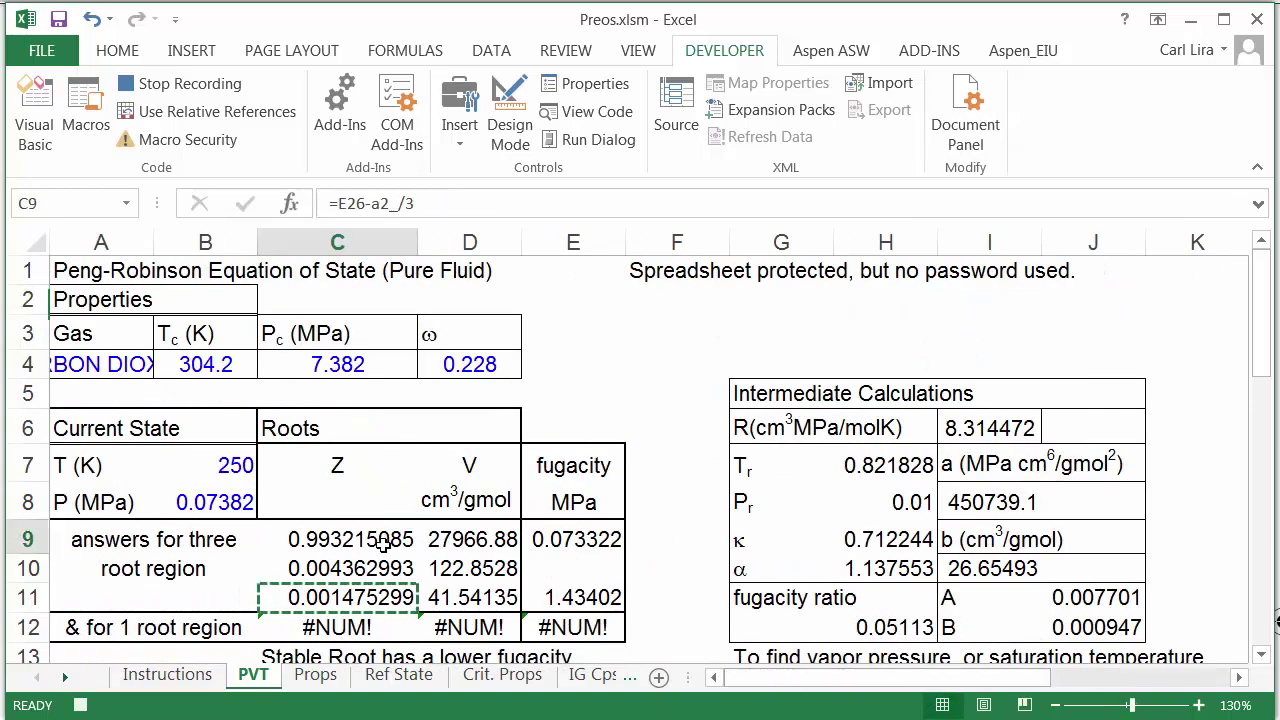
right_click(392, 538)
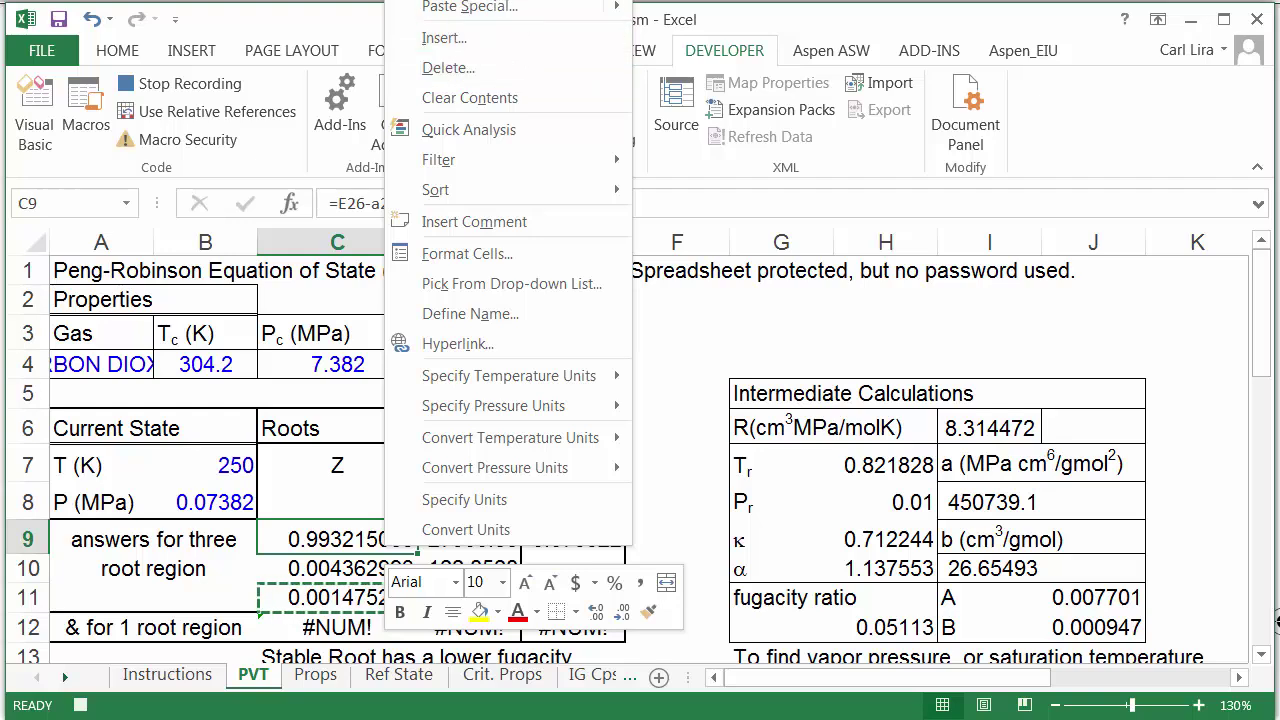
key("Escape")
left_click_drag(790, 675, 1052, 682)
left_click(1037, 303)
right_click(1040, 312)
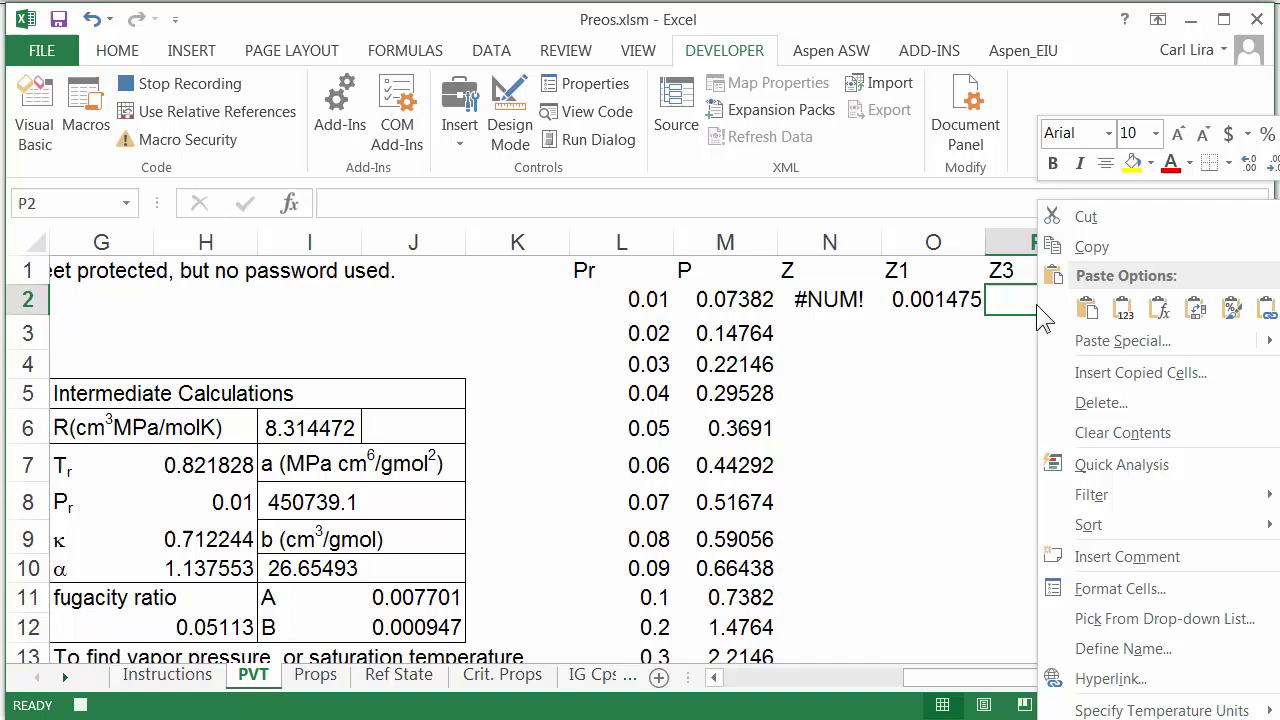
left_click(1123, 307)
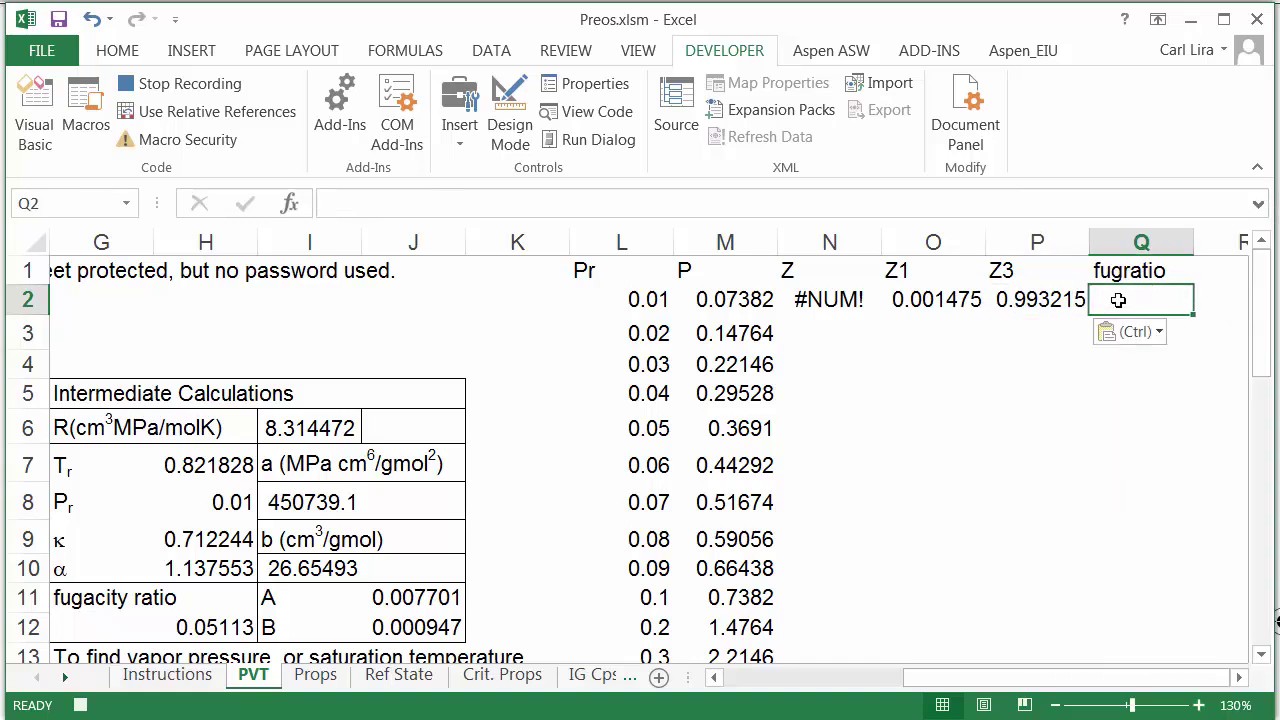
Paste the fugacity ratio from H12 into Q2 as a value (0.05113)
left_click_drag(1028, 686, 825, 688)
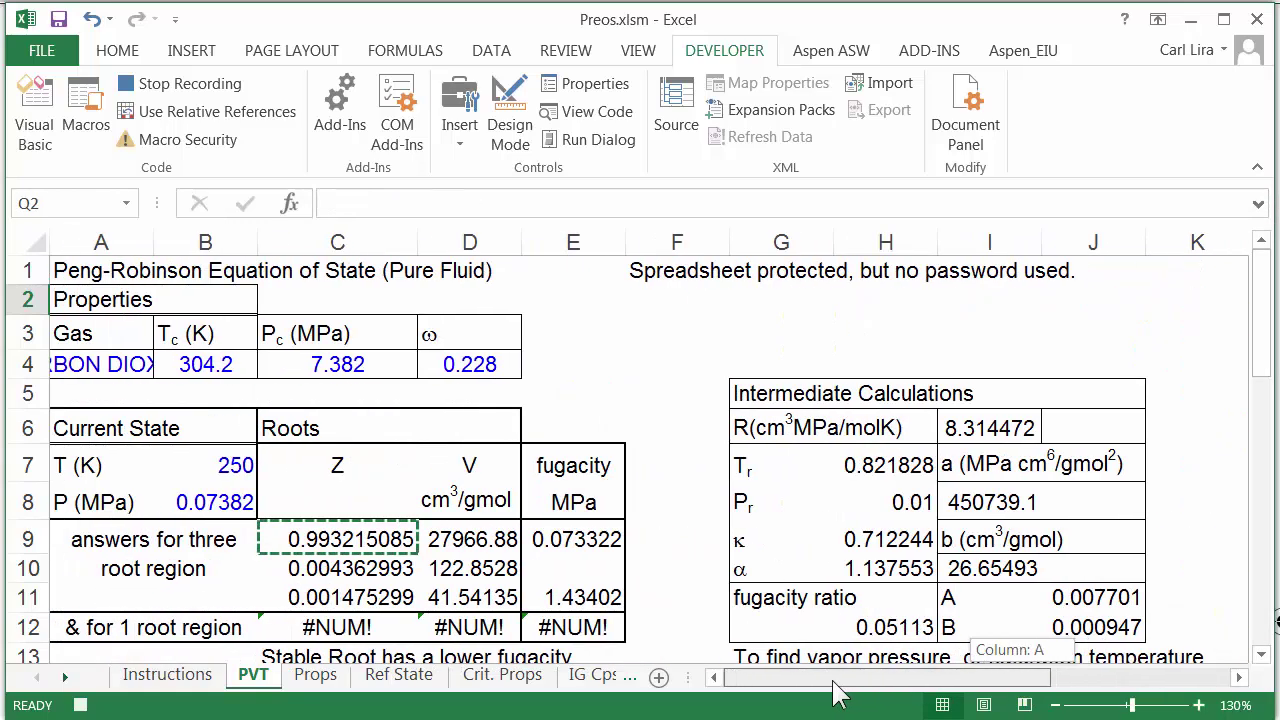
left_click(886, 635)
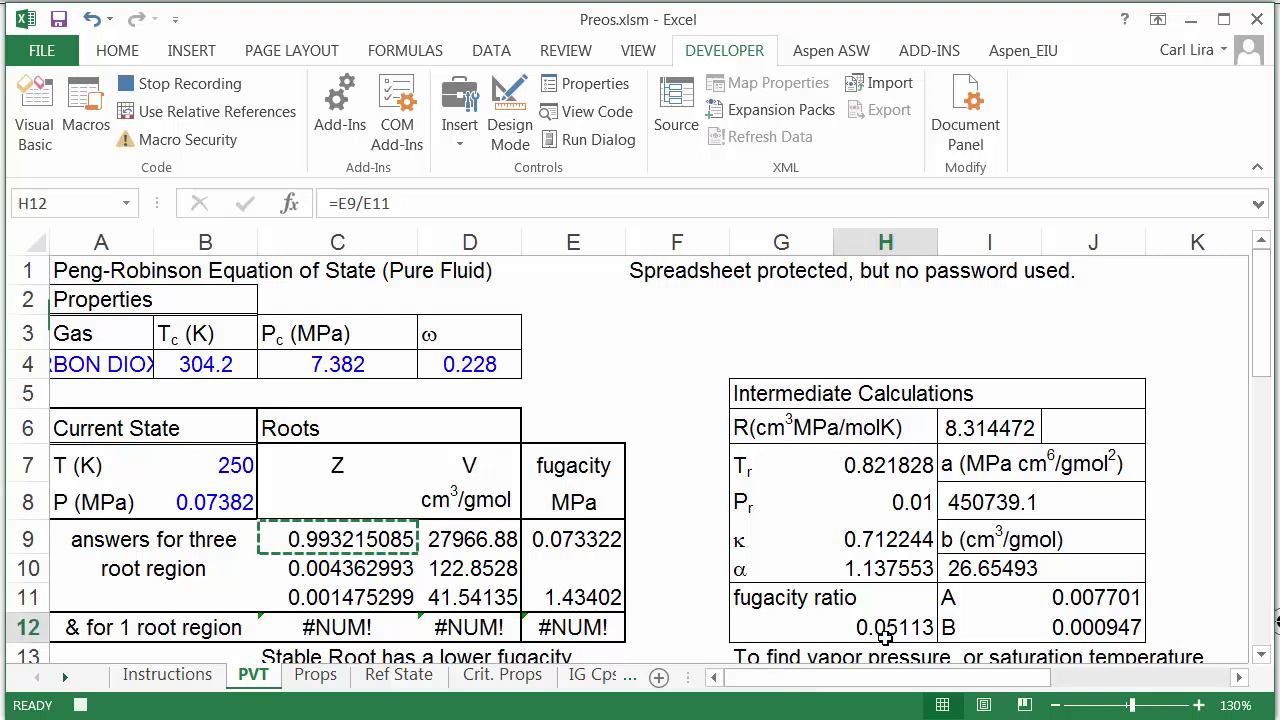
right_click(889, 636)
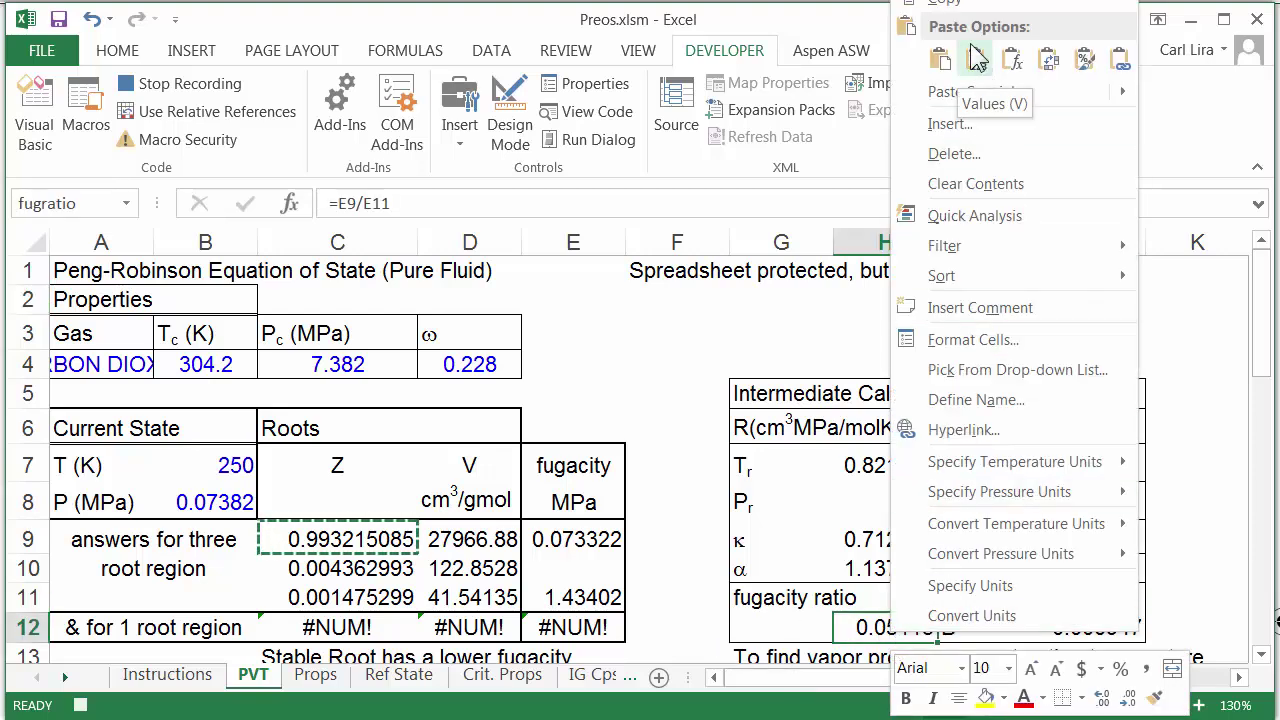
left_click(950, 10)
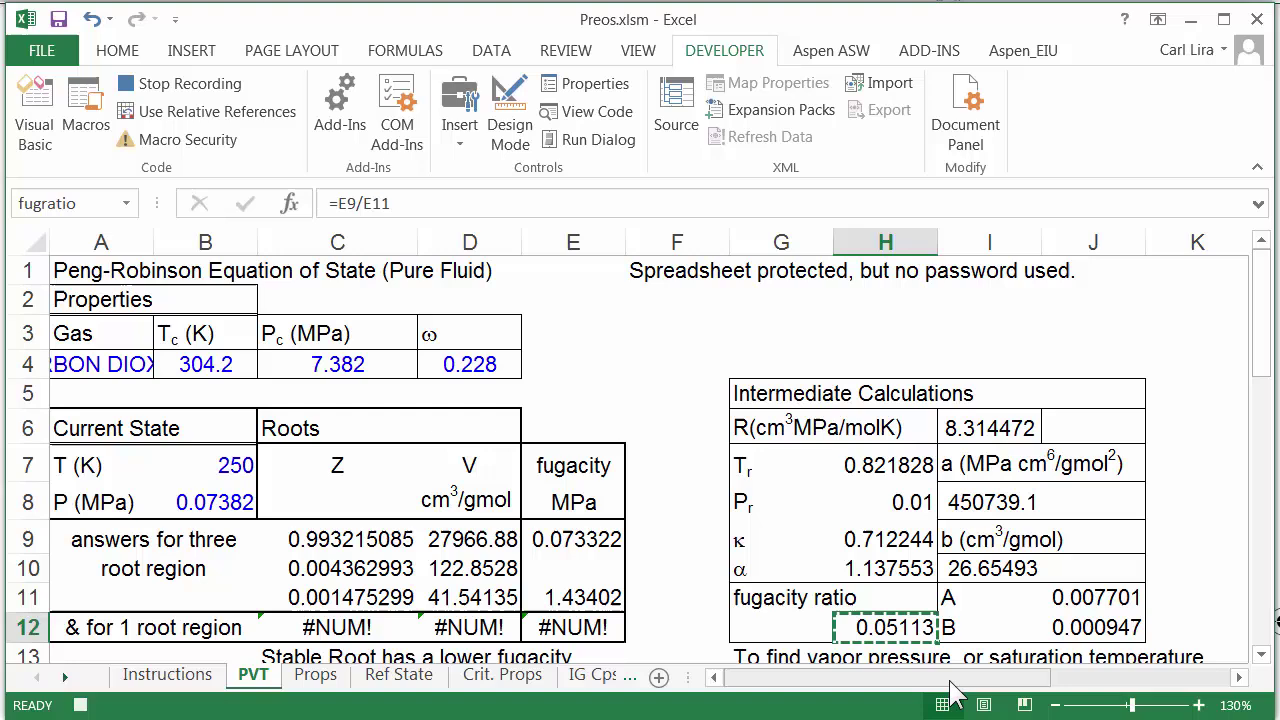
left_click_drag(1000, 686, 1135, 650)
left_click(1127, 294)
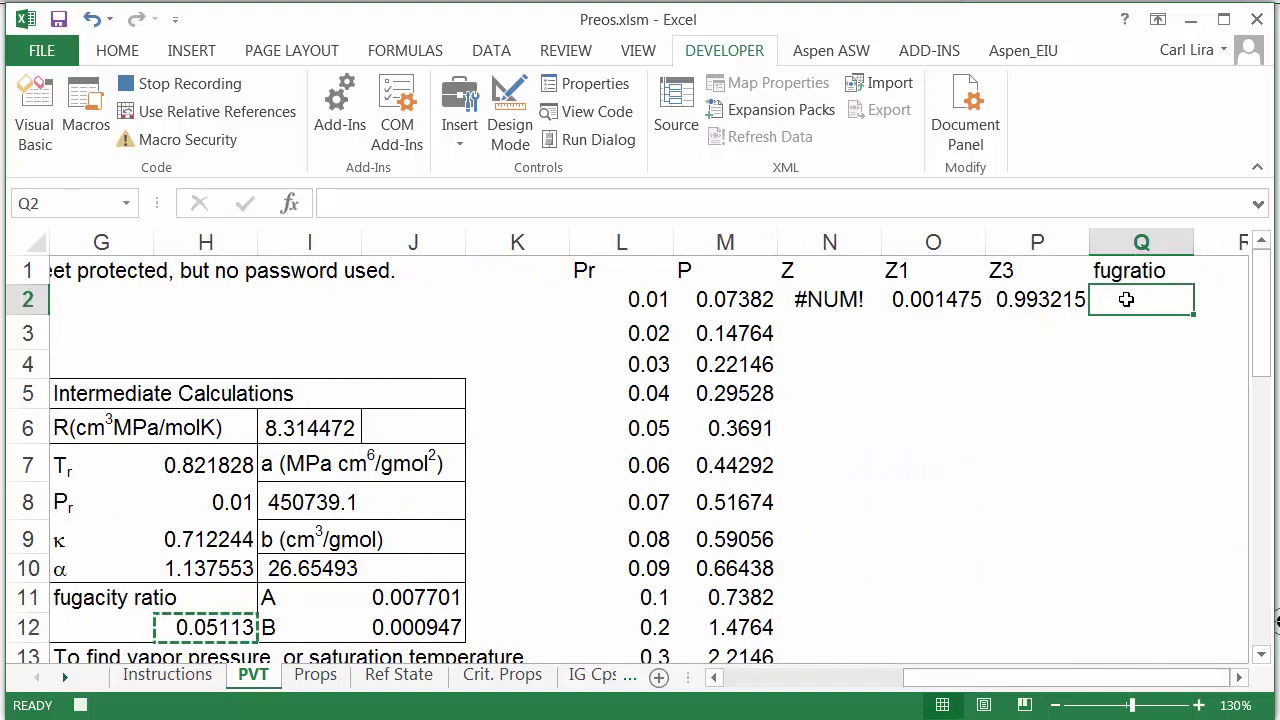
right_click(1127, 297)
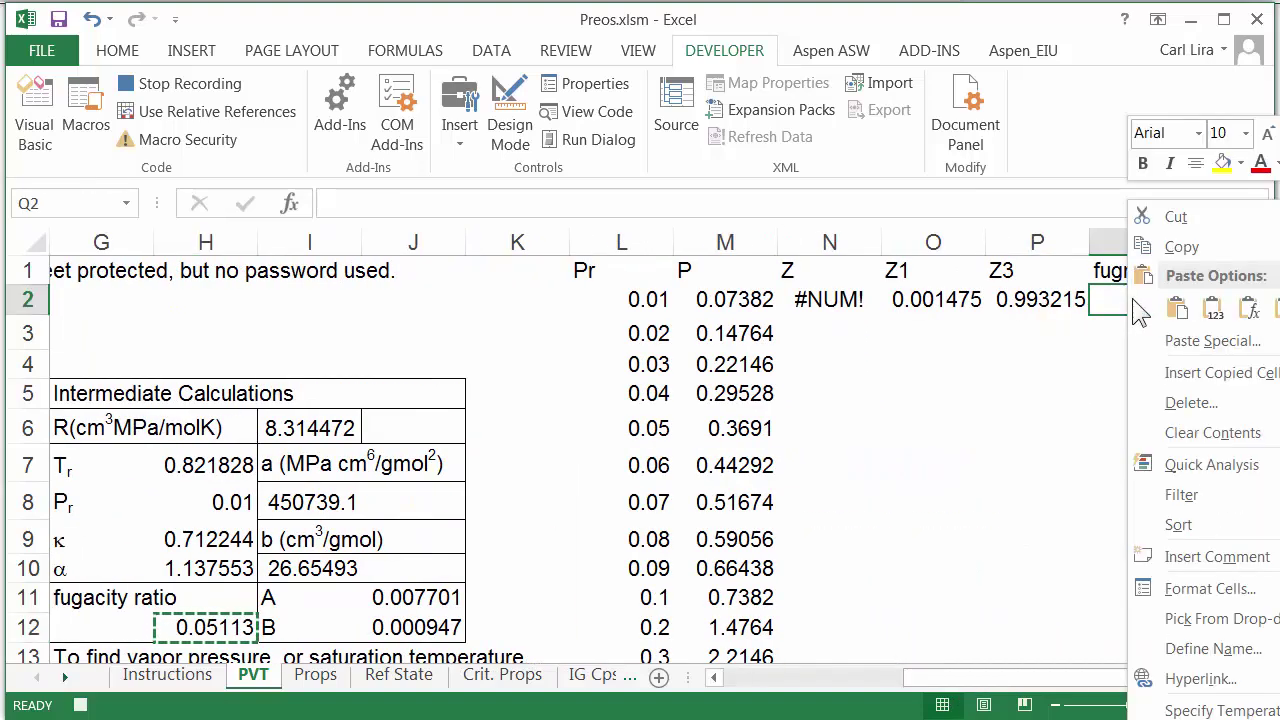
left_click(1213, 310)
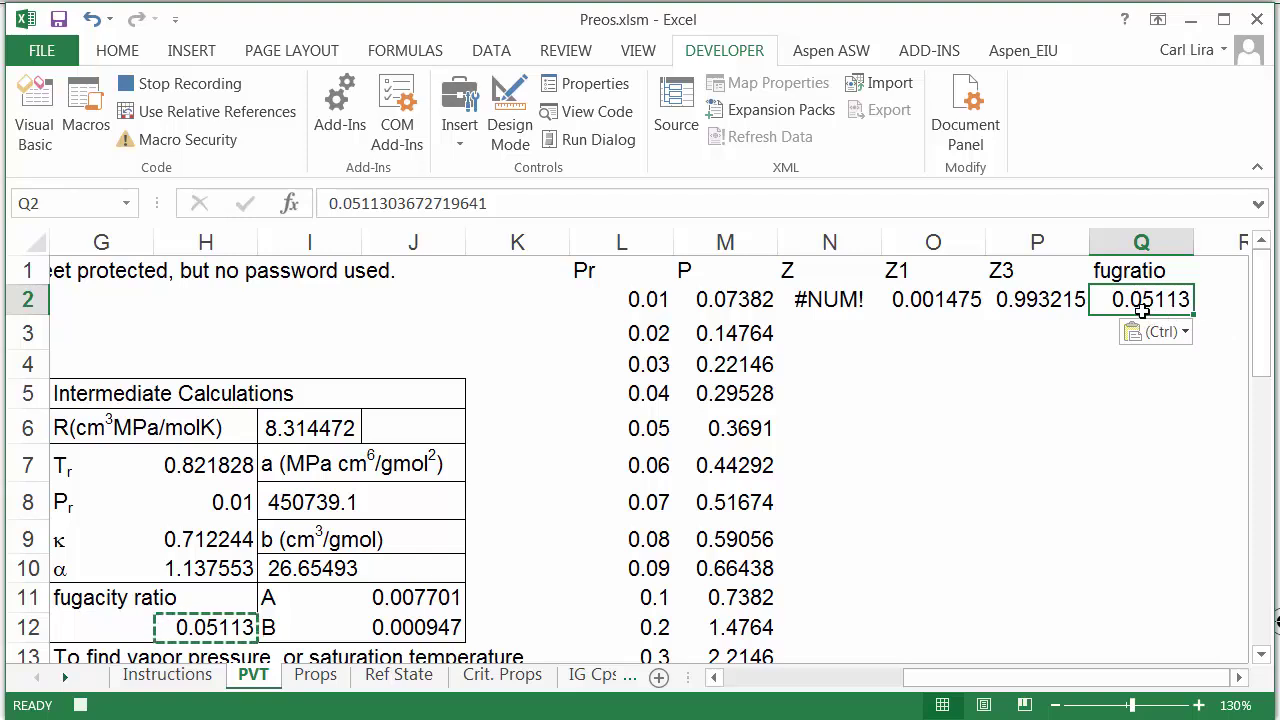
With N3 selected, stop recording the Zplot macro and leave the Excel window
left_click(847, 335)
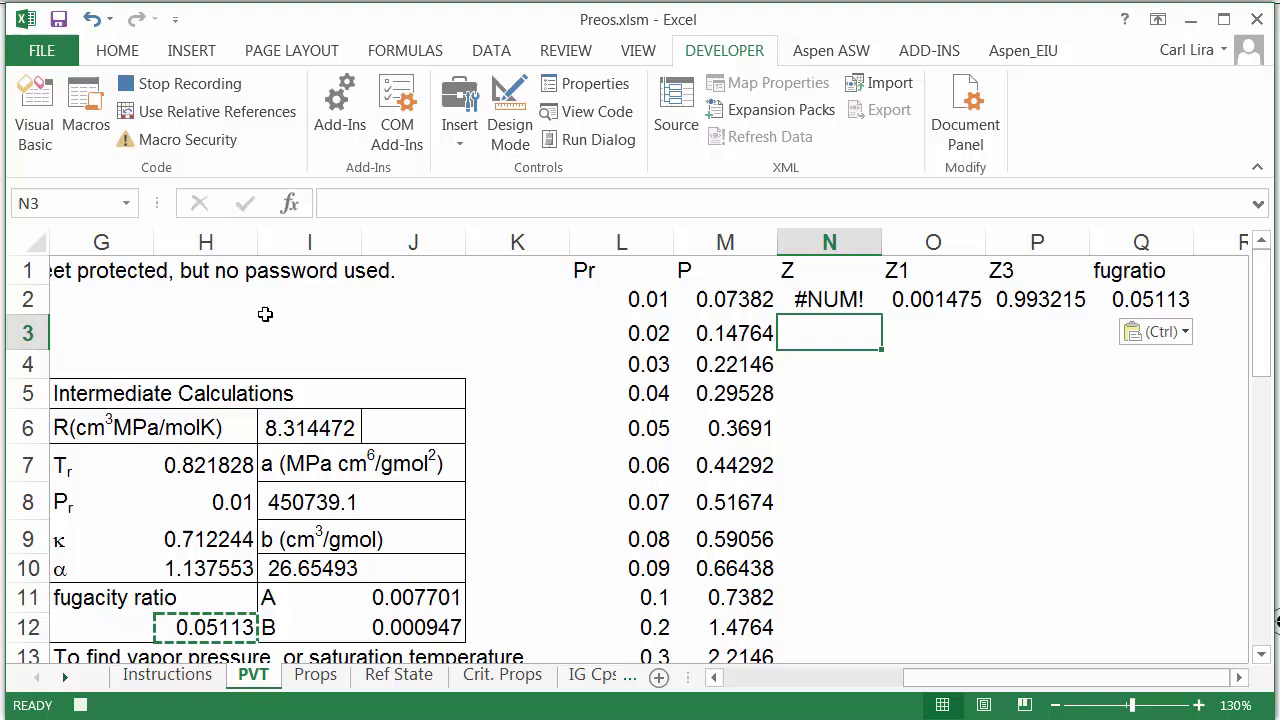
left_click(180, 84)
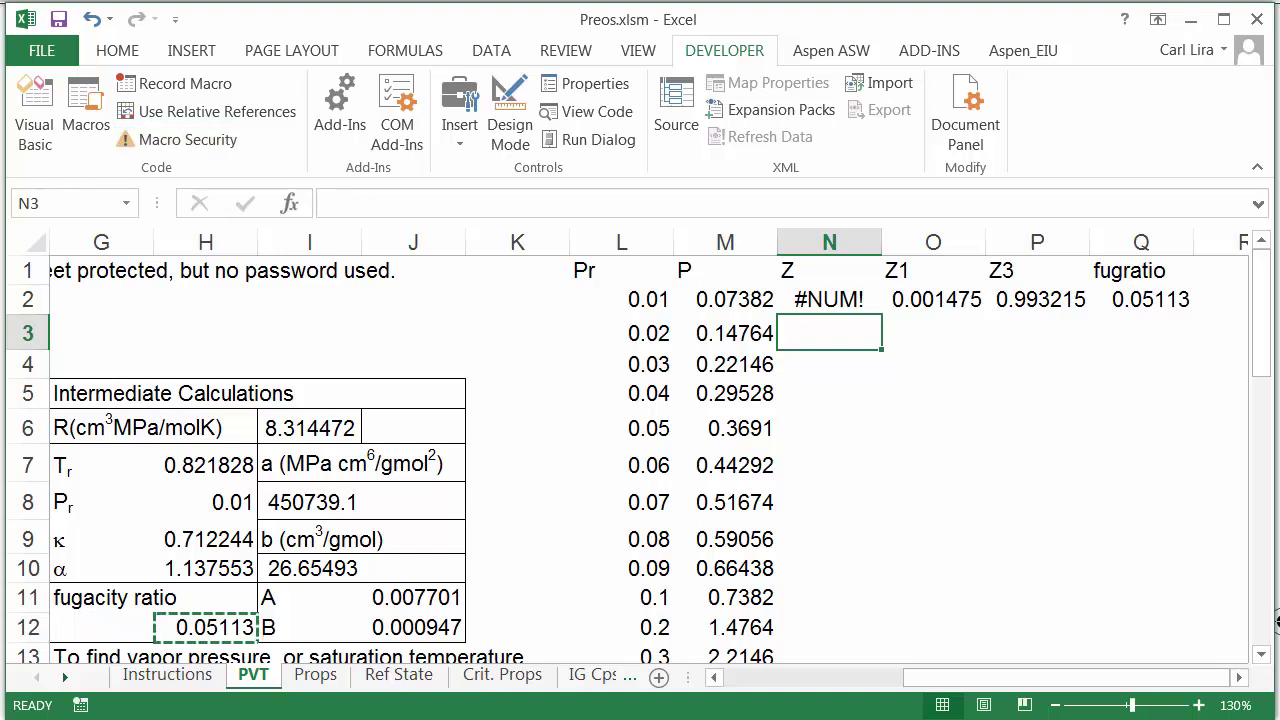
key("alt+F11")
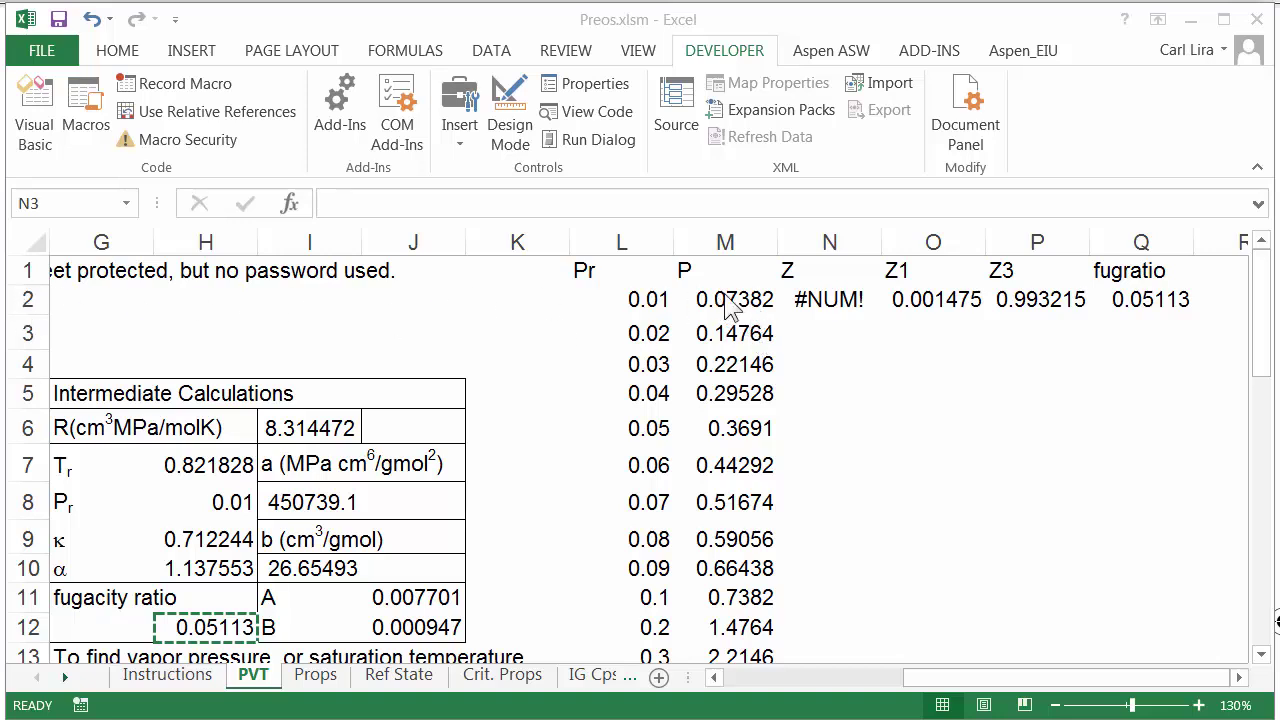
Bring up the code editor and display the Zplot macro in Module1
left_click(592, 114)
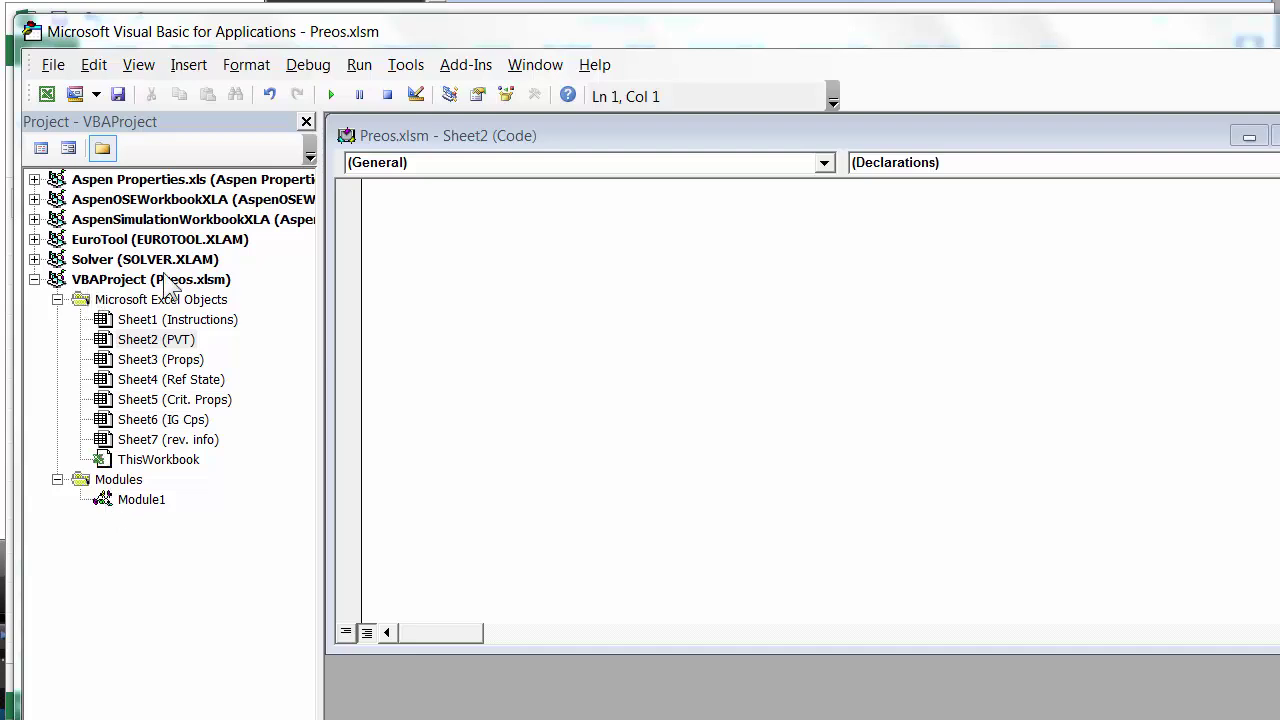
double_click(106, 503)
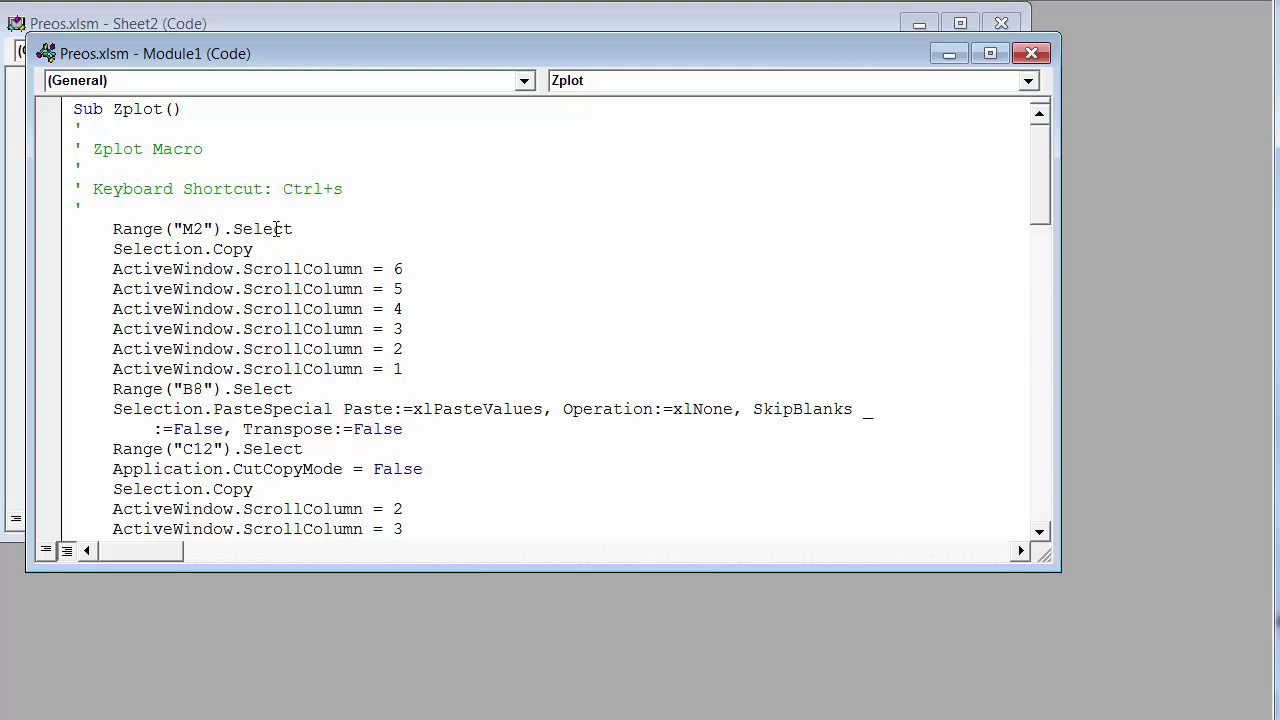
Delete the six ScrollColumn lines and add a blank line before Range("M2").Select
left_click_drag(324, 46, 419, 50)
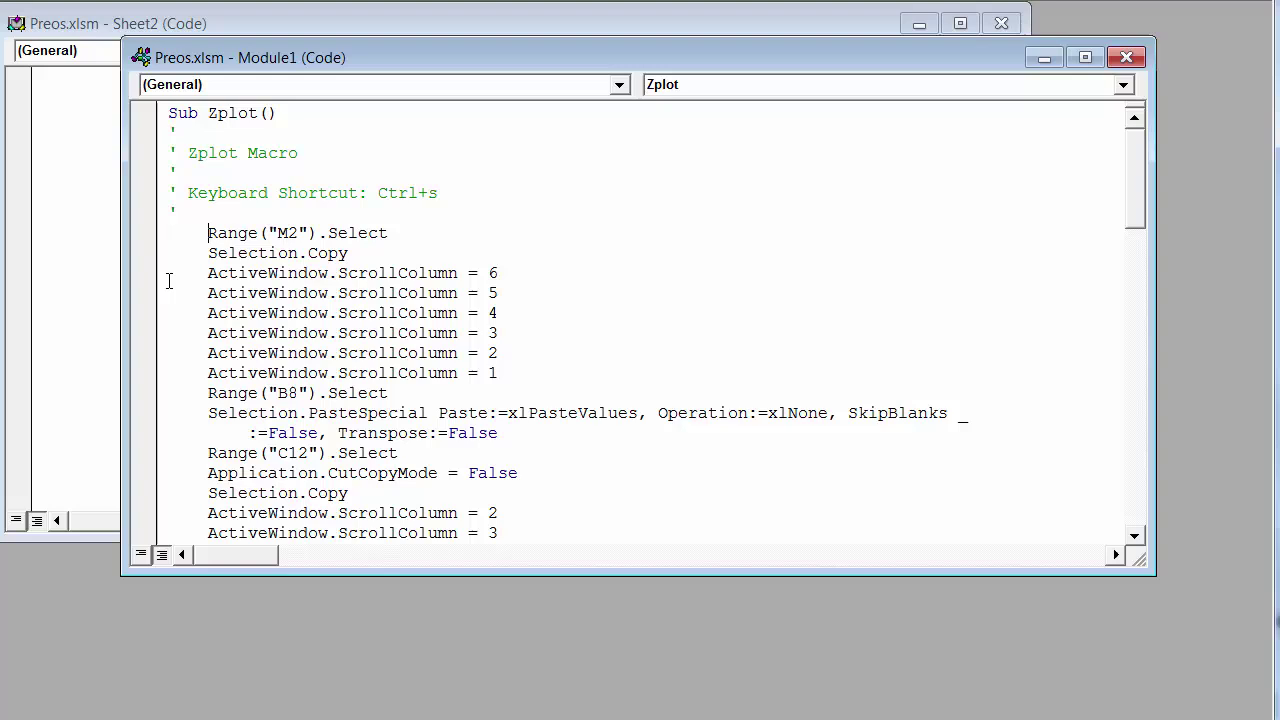
left_click_drag(171, 266, 160, 398)
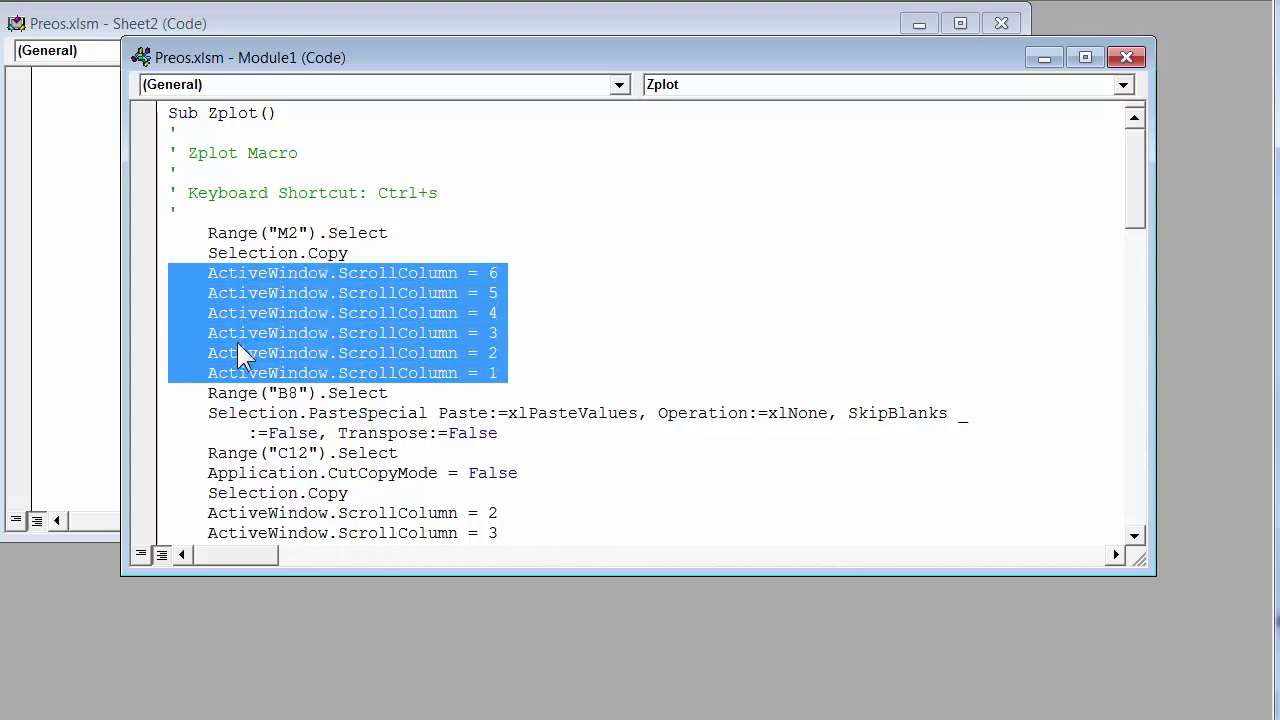
key("Delete")
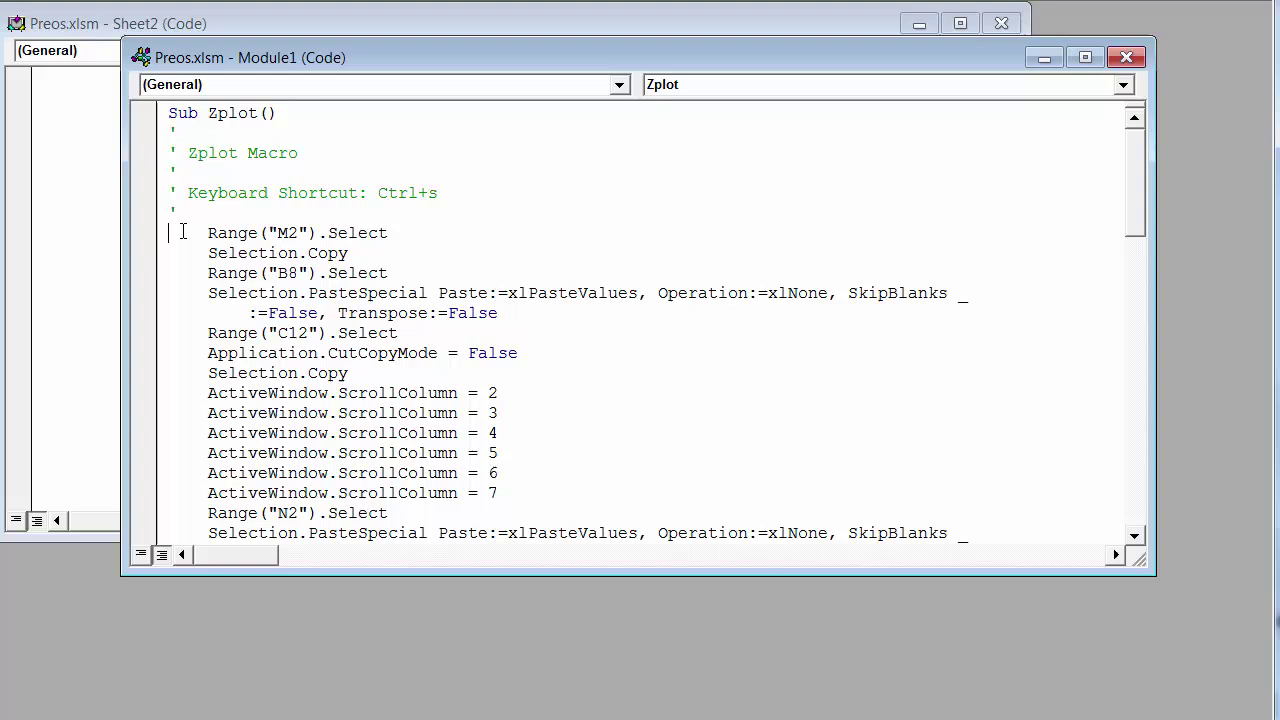
key("Return")
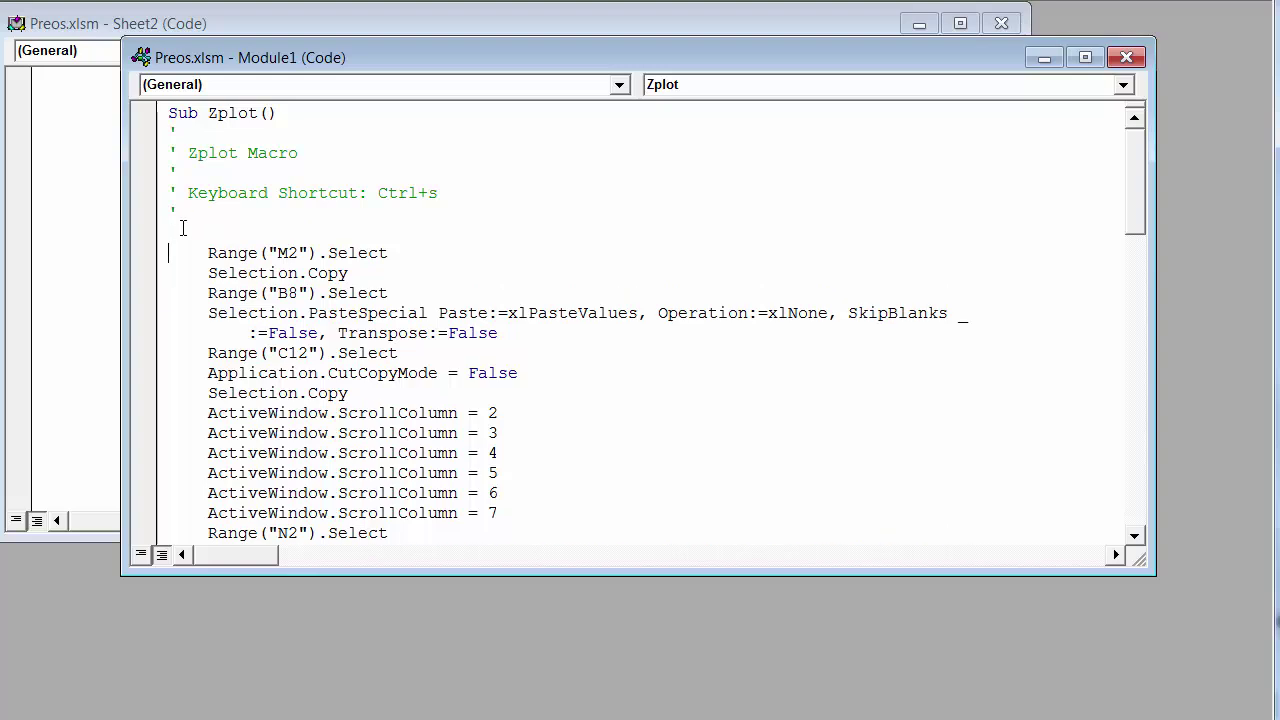
Add CurrentRow = Selection.Row and replace Range("M2") with Cells(CurrentRow,13)
left_click(170, 231)
type("Curre")
type("nt")
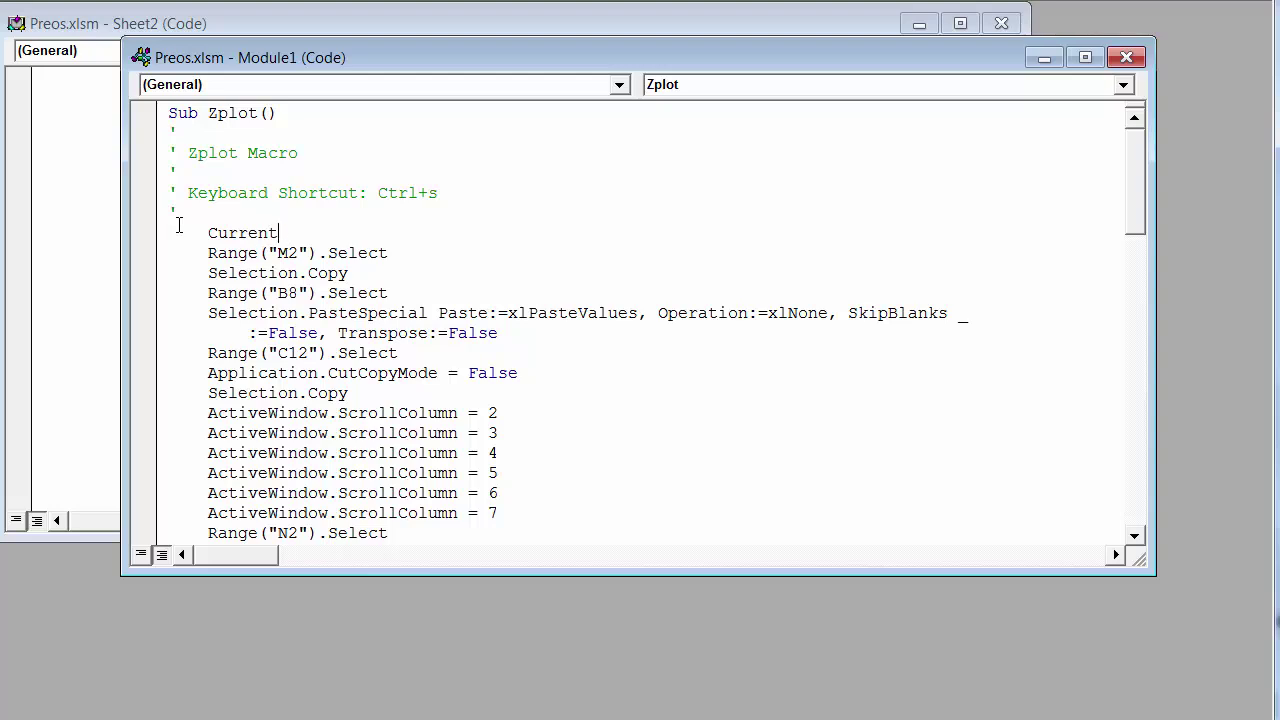
type("Row = ")
type("S")
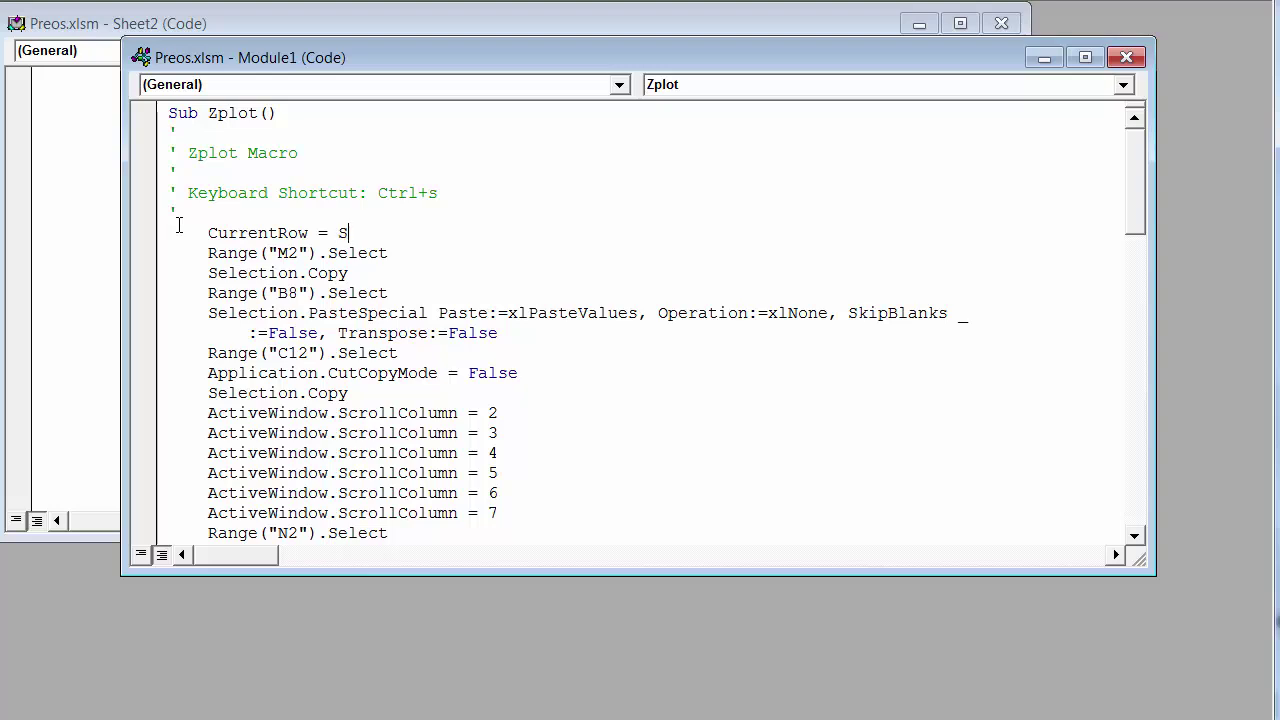
type("elect")
type("ion.")
type("Row")
key("shift+Left")
key("shift+Left")
key("shift+Left")
key("shift+Left")
key("shift+Left")
key("shift+Left")
key("shift+Left")
key("shift+Left")
key("shift+Left")
key("shift+Left")
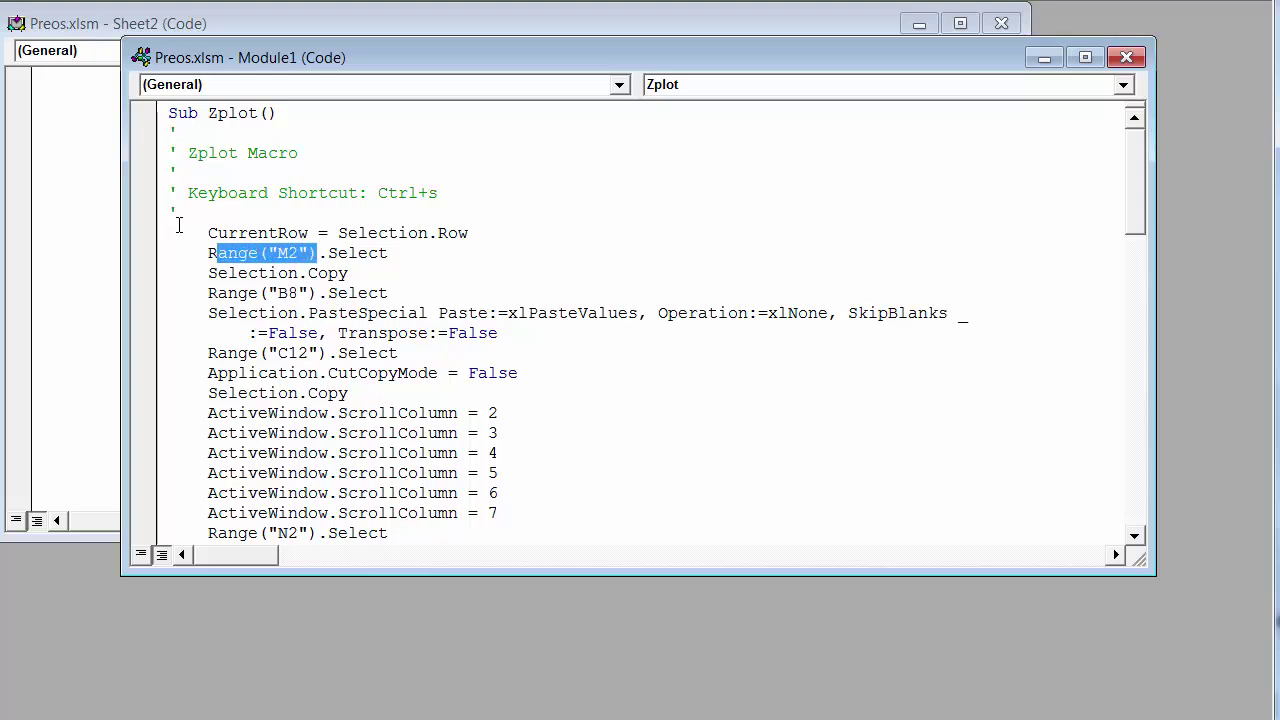
key("shift+Left")
type("Cel")
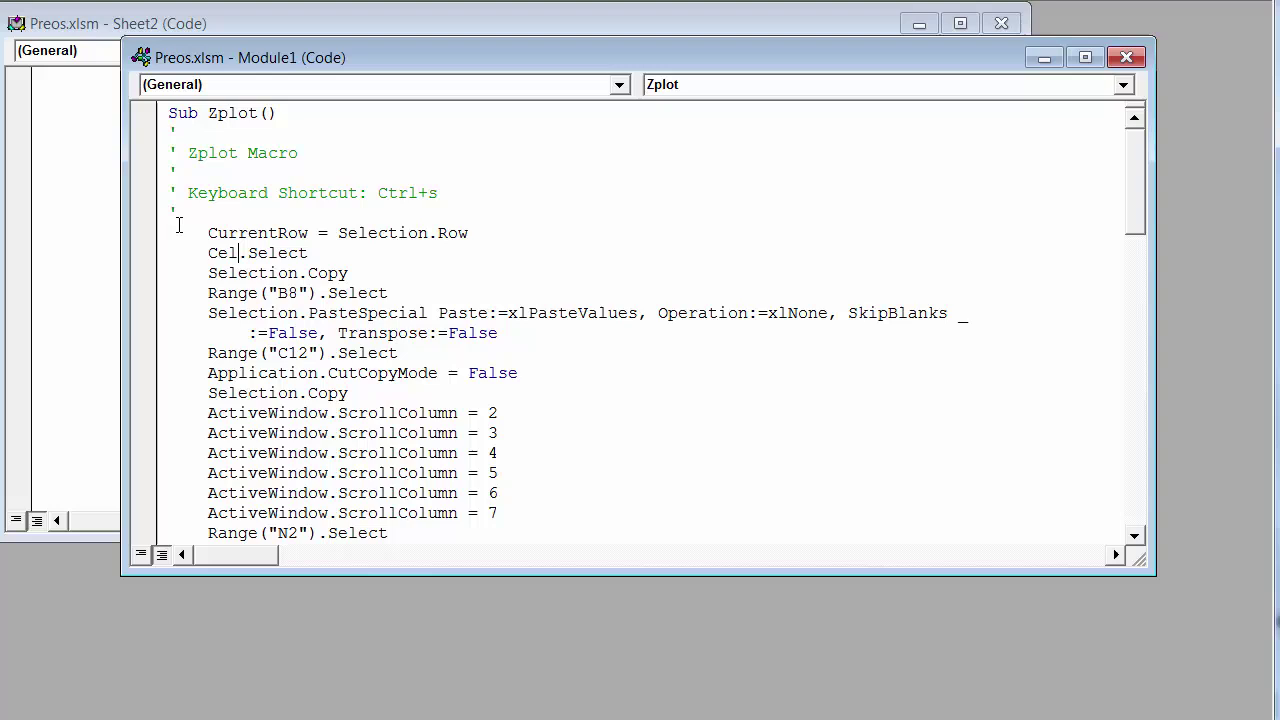
type("ls(")
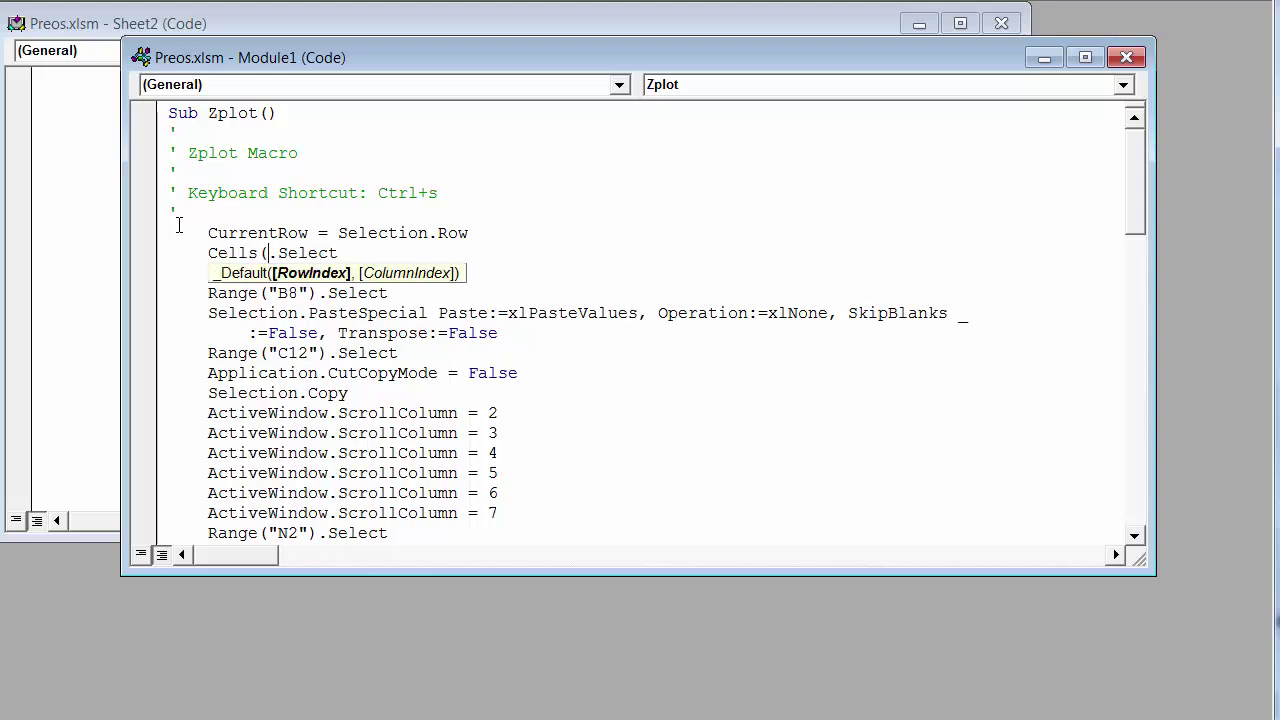
type("Cu")
type("rrentRo")
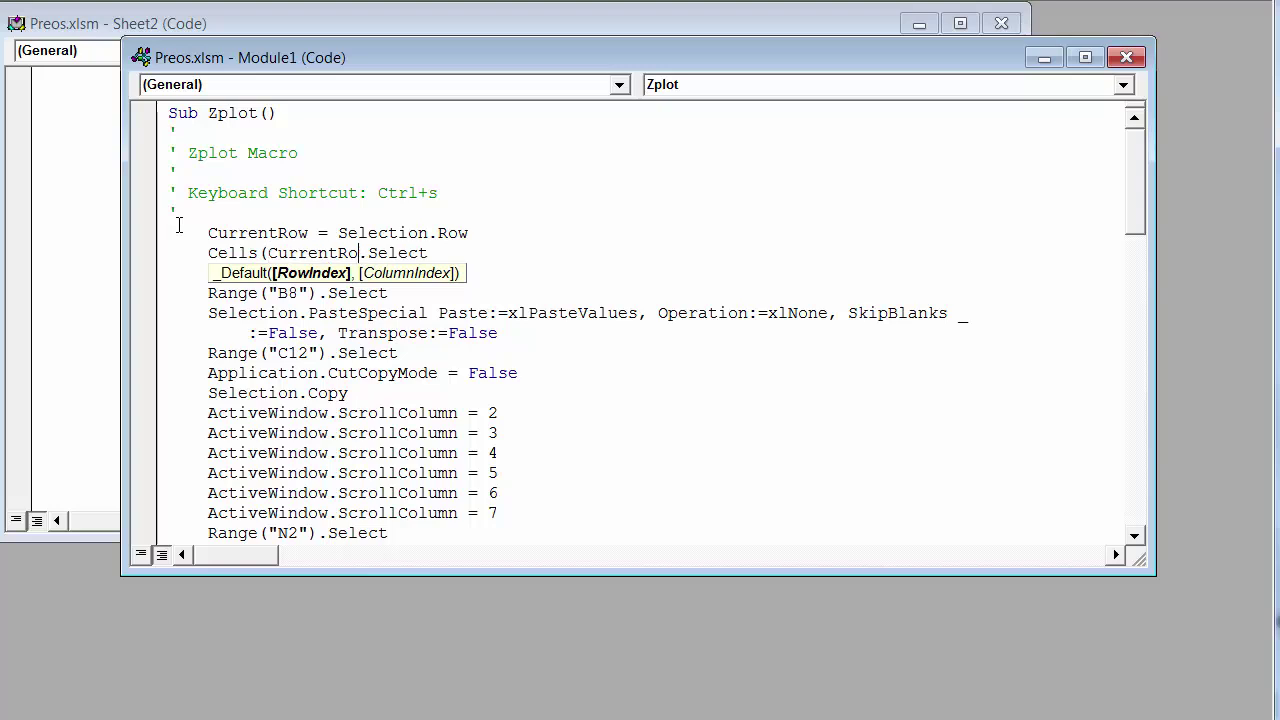
type("w,")
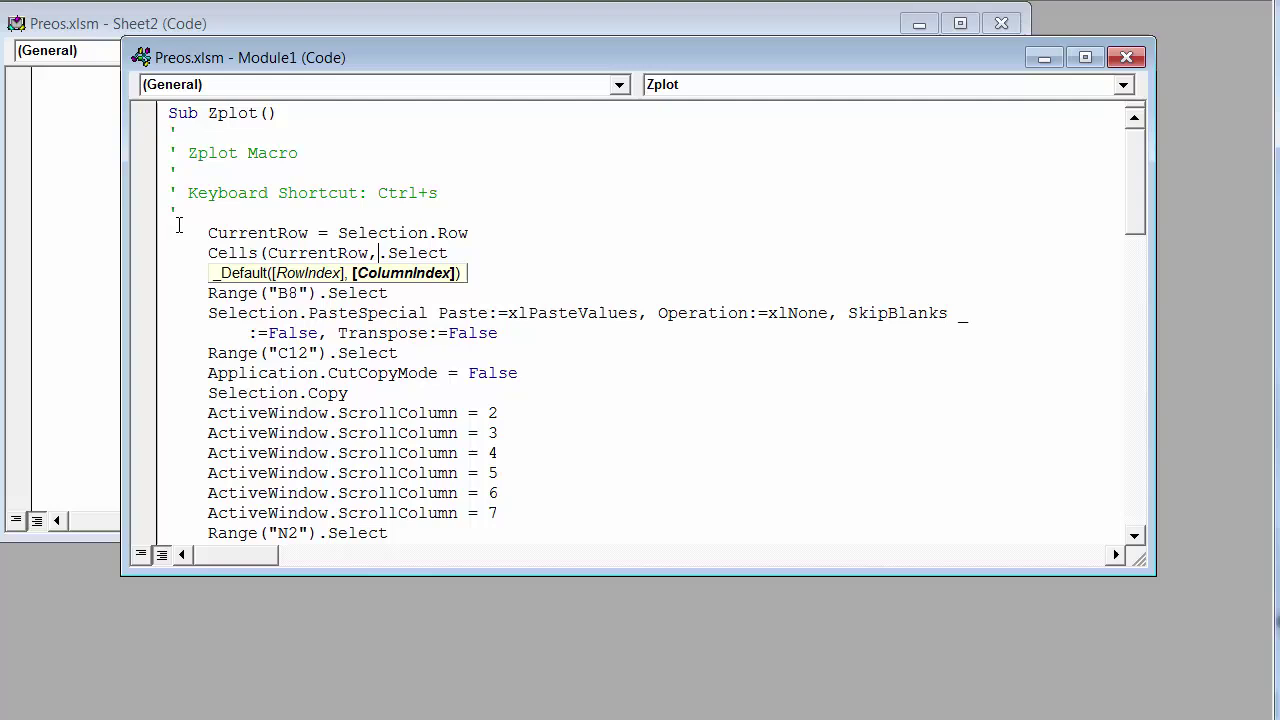
type("13)")
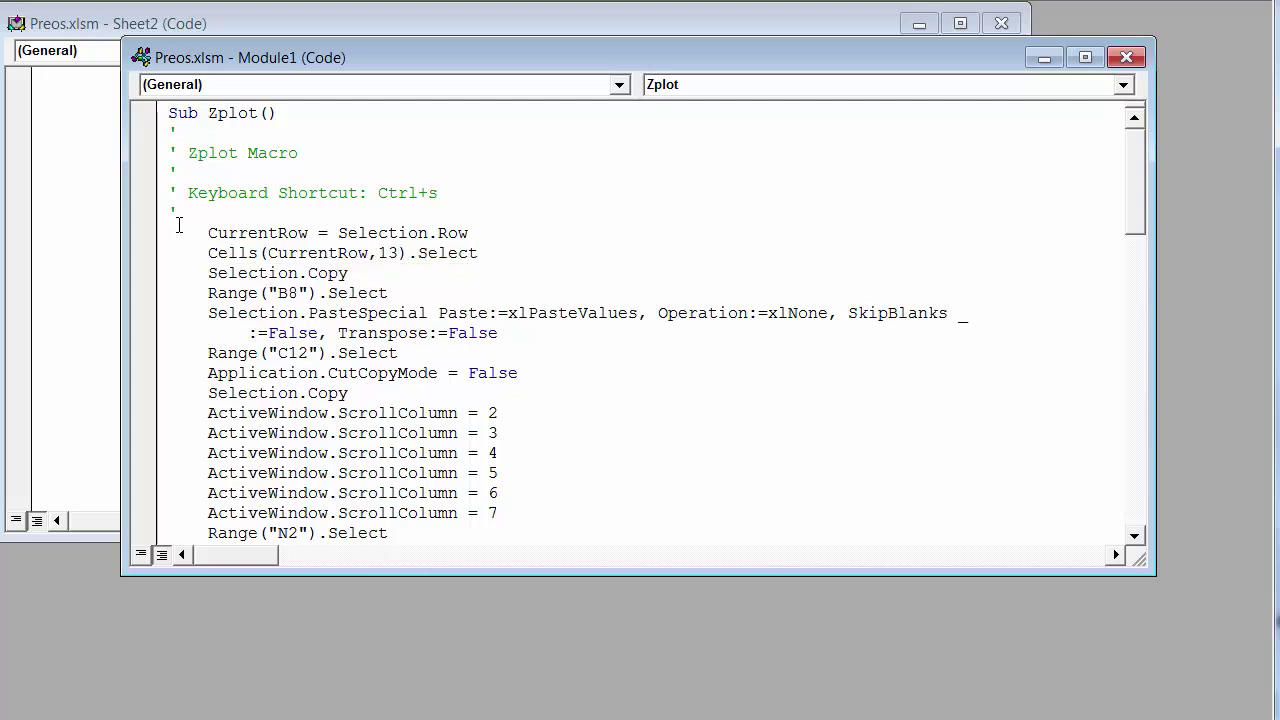
key("Down")
scroll(444, 310, "down", 2)
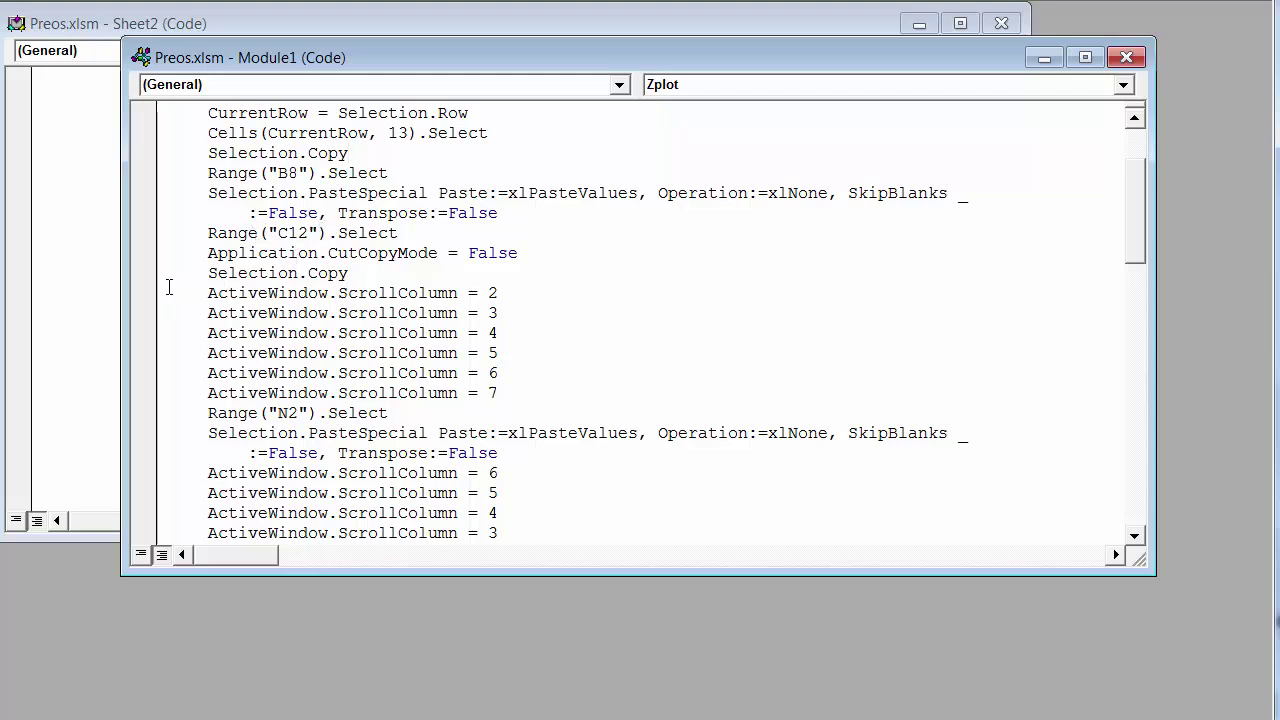
left_click_drag(167, 288, 154, 408)
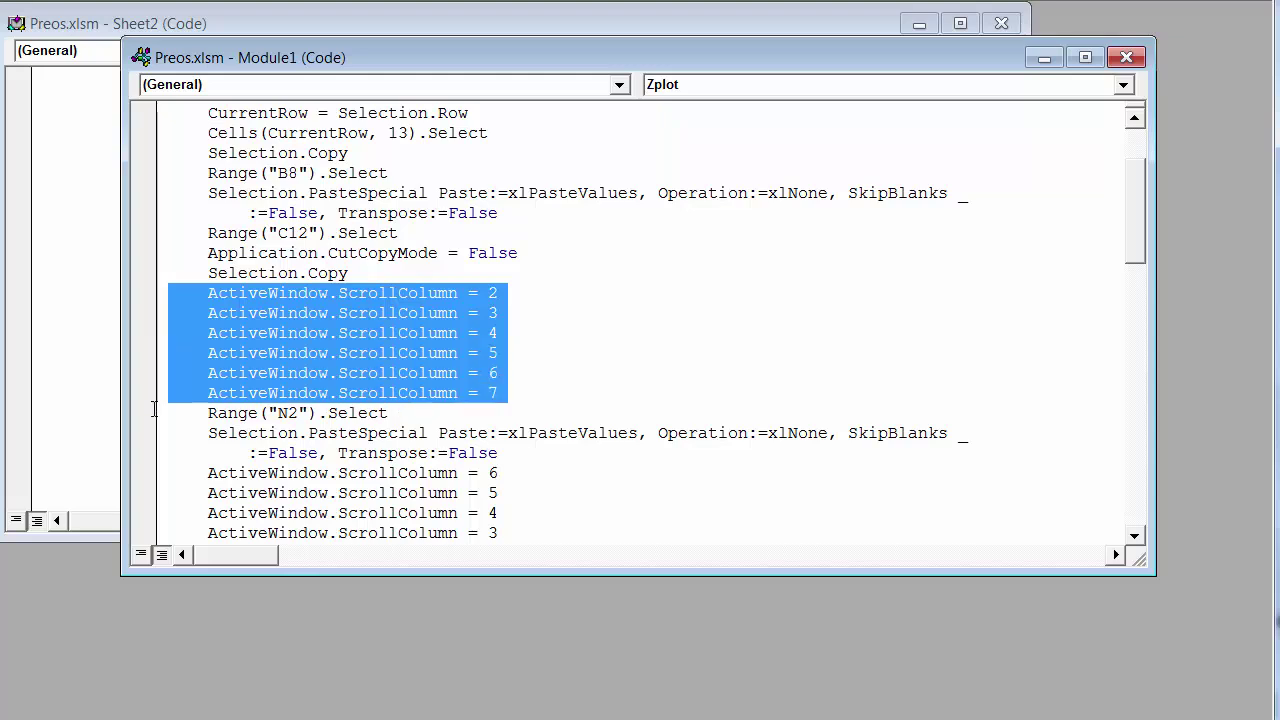
key("Delete")
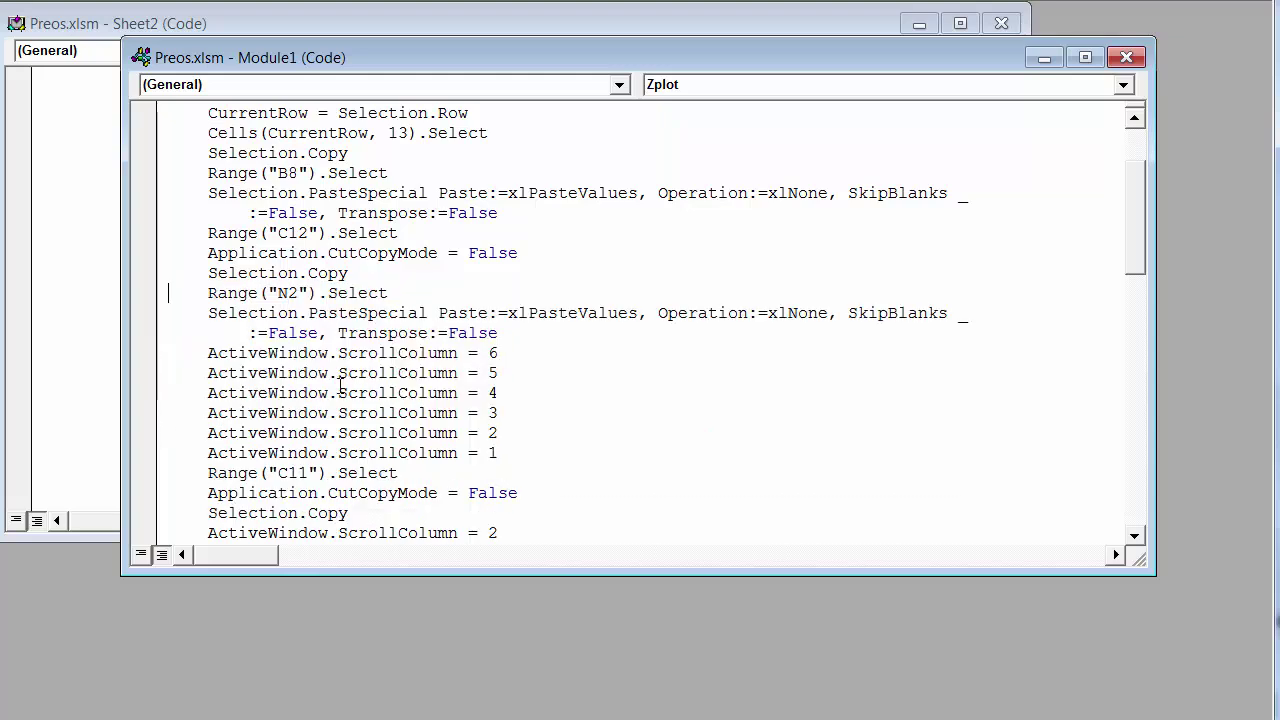
left_click_drag(316, 293, 209, 294)
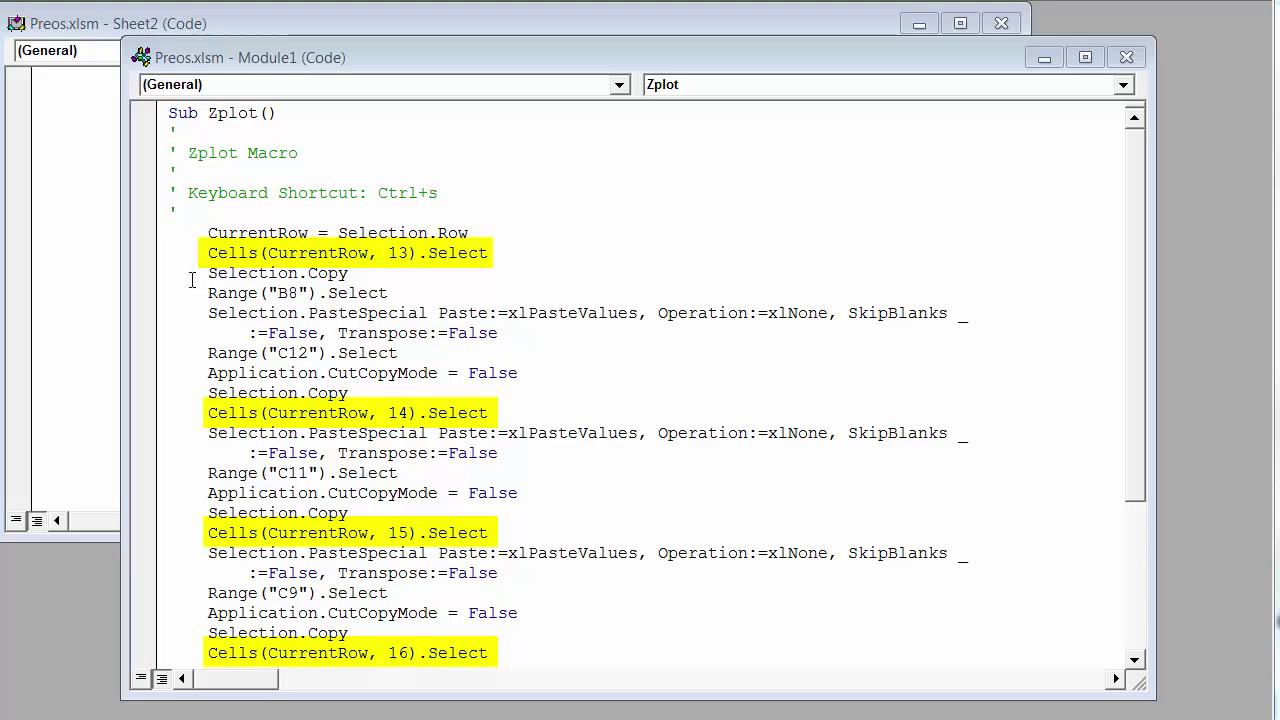
left_click(209, 253)
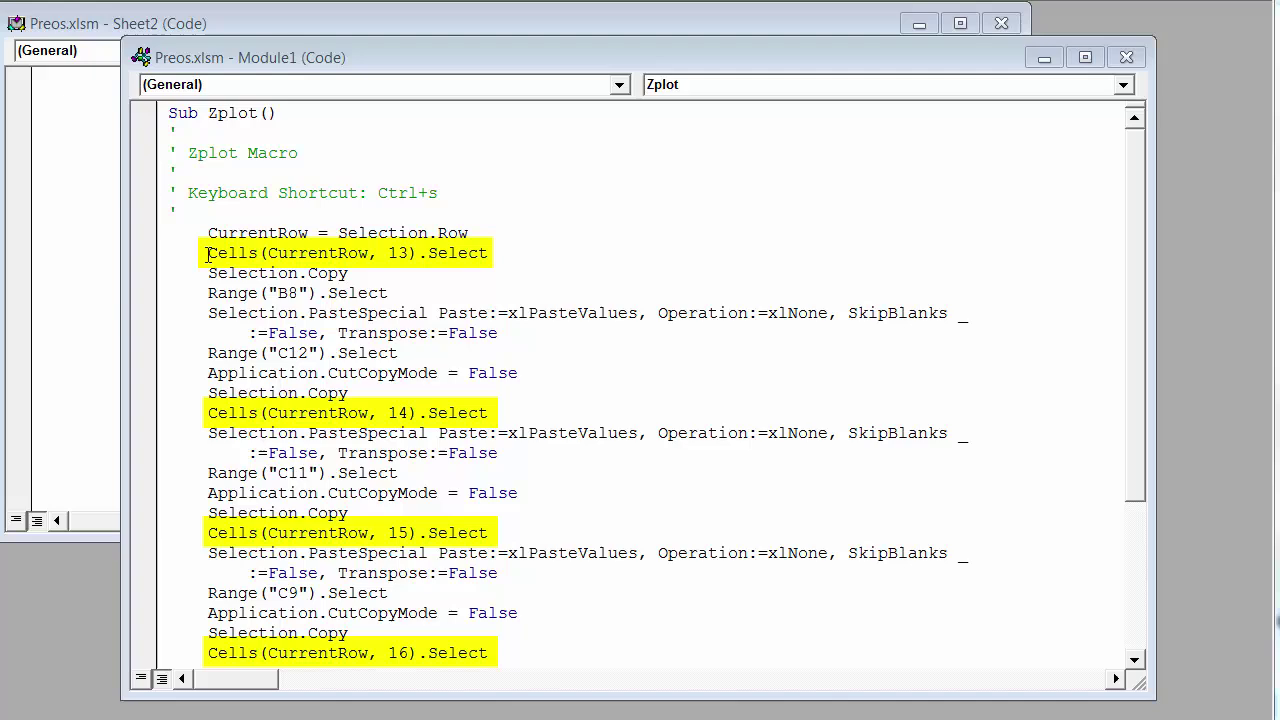
left_click(418, 252)
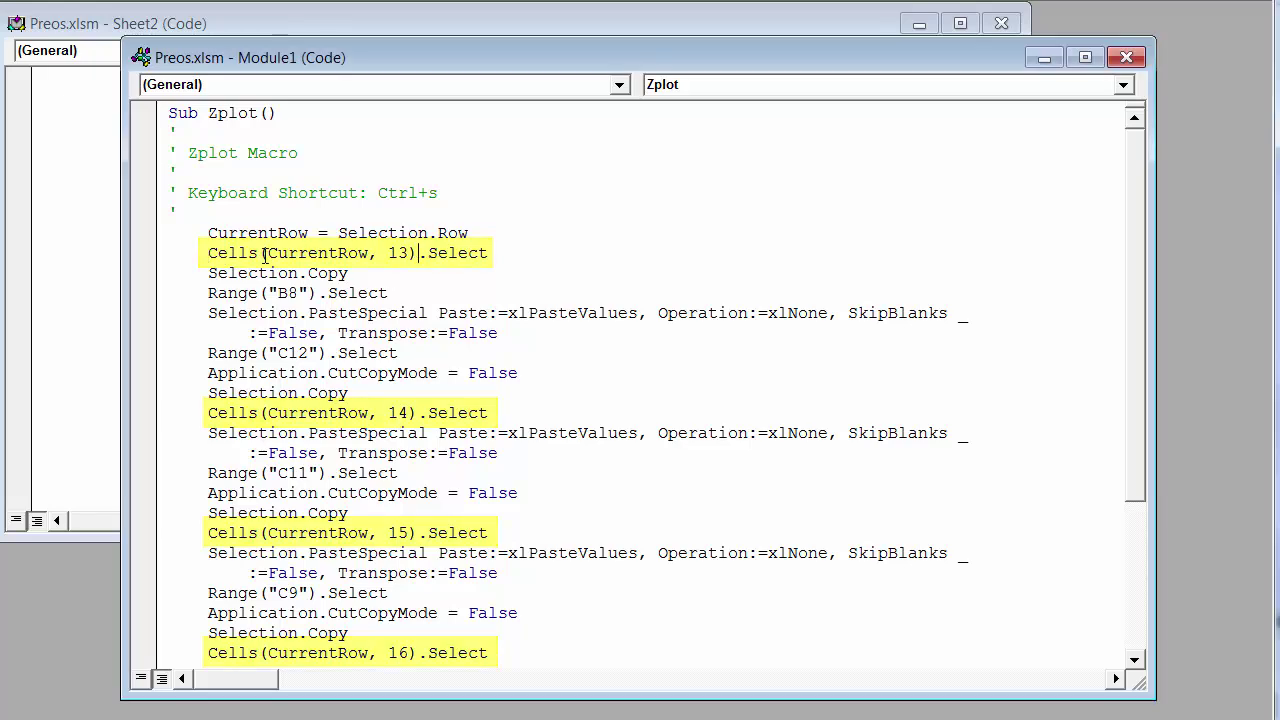
scroll(328, 440, "down", 1)
scroll(328, 440, "down", 1)
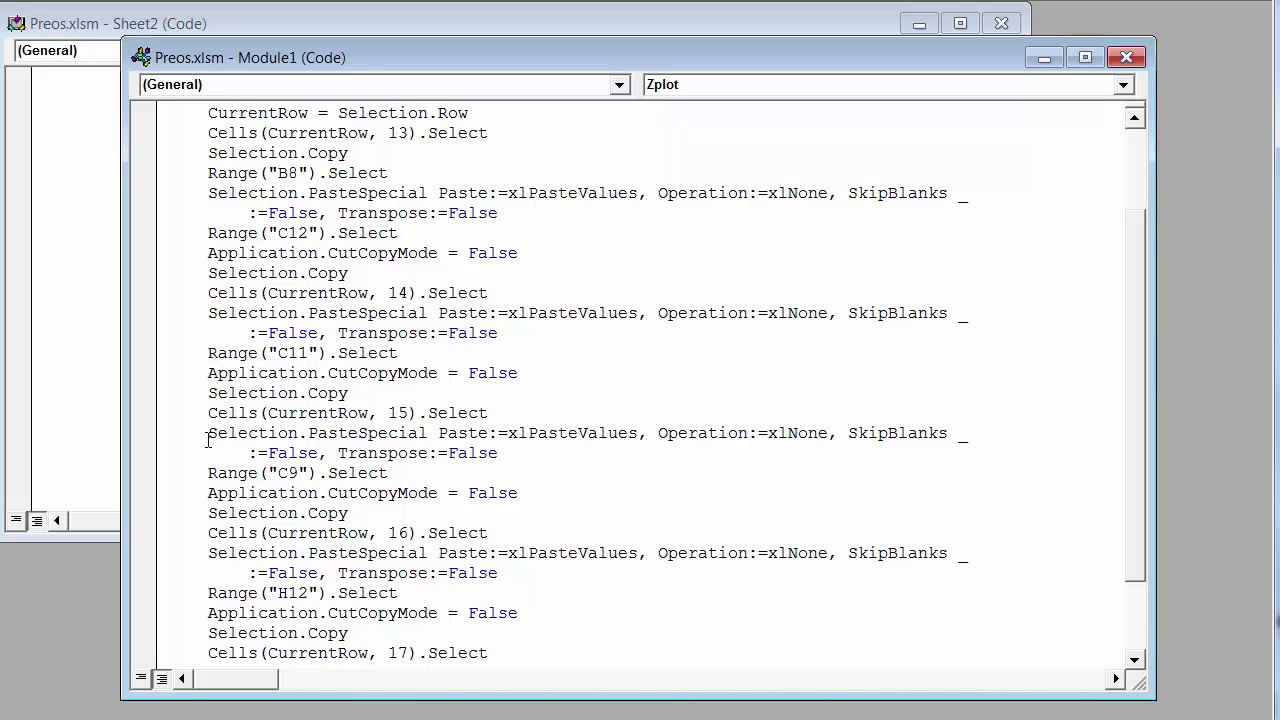
scroll(208, 438, "down", 1)
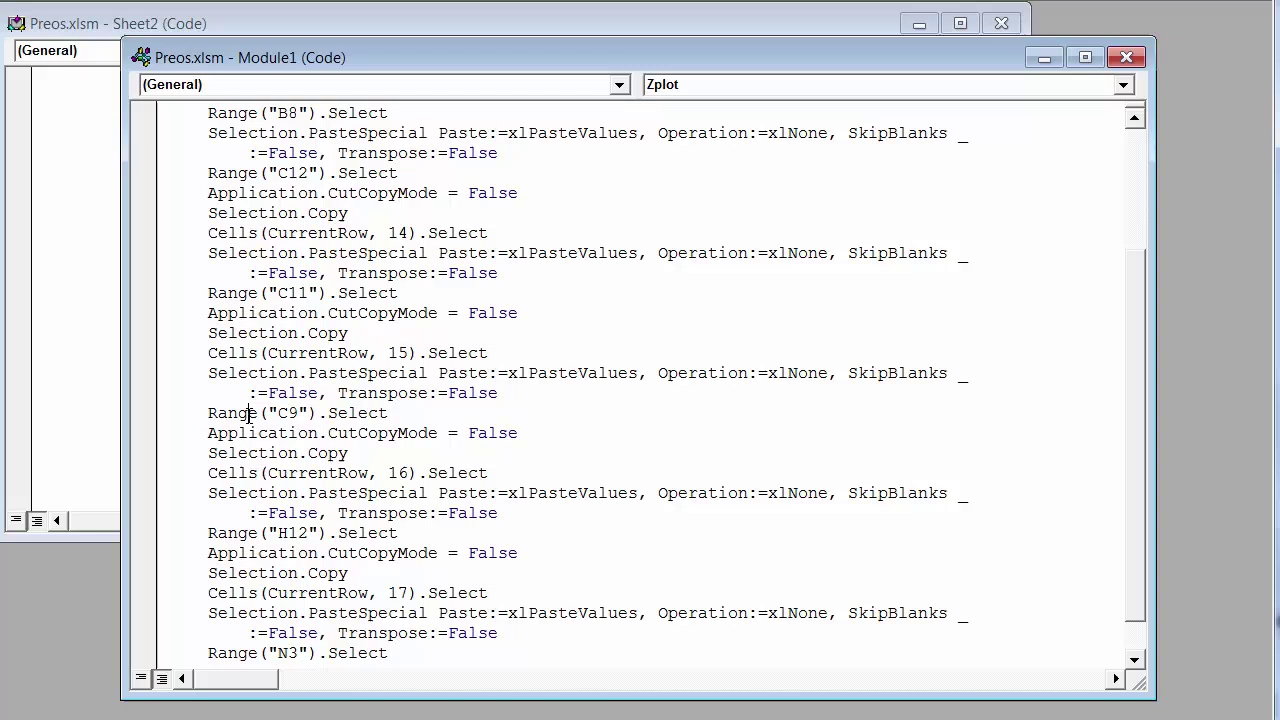
scroll(348, 566, "down", 1)
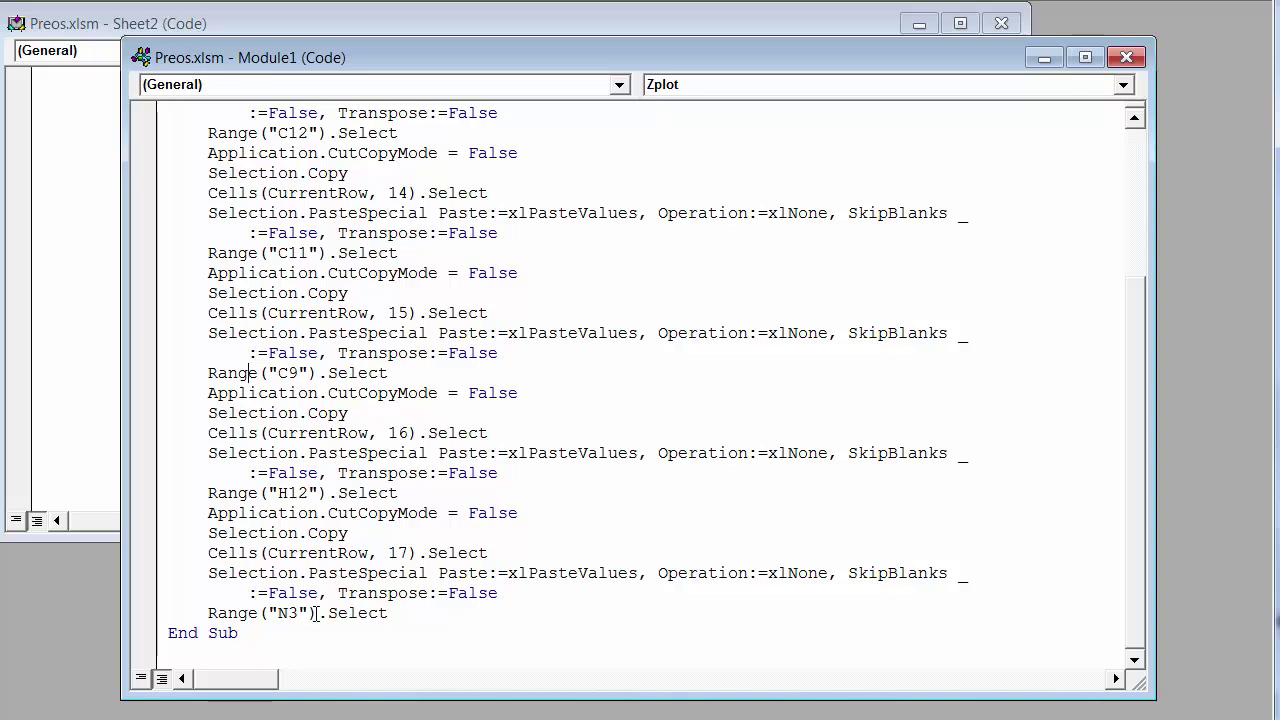
Change the final Range("N3") selection to Cells(CurrentRow+1,13) and scroll to the module top
left_click_drag(316, 613, 208, 608)
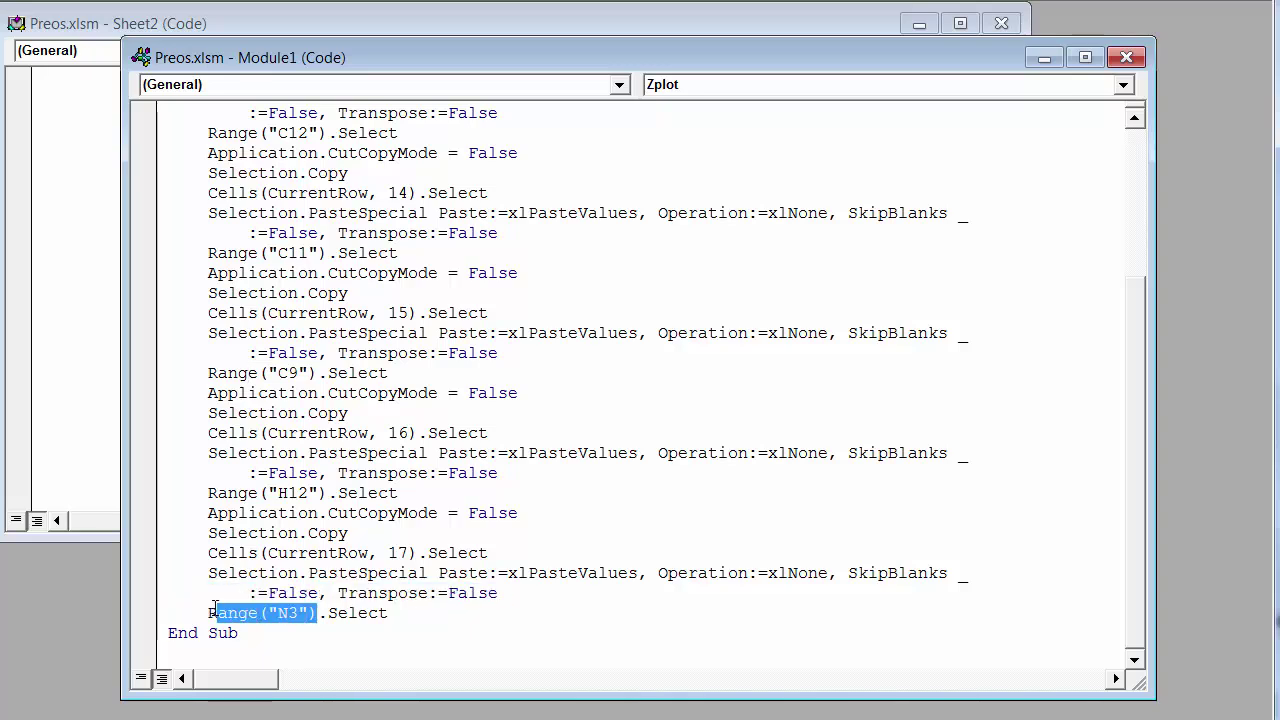
type("C")
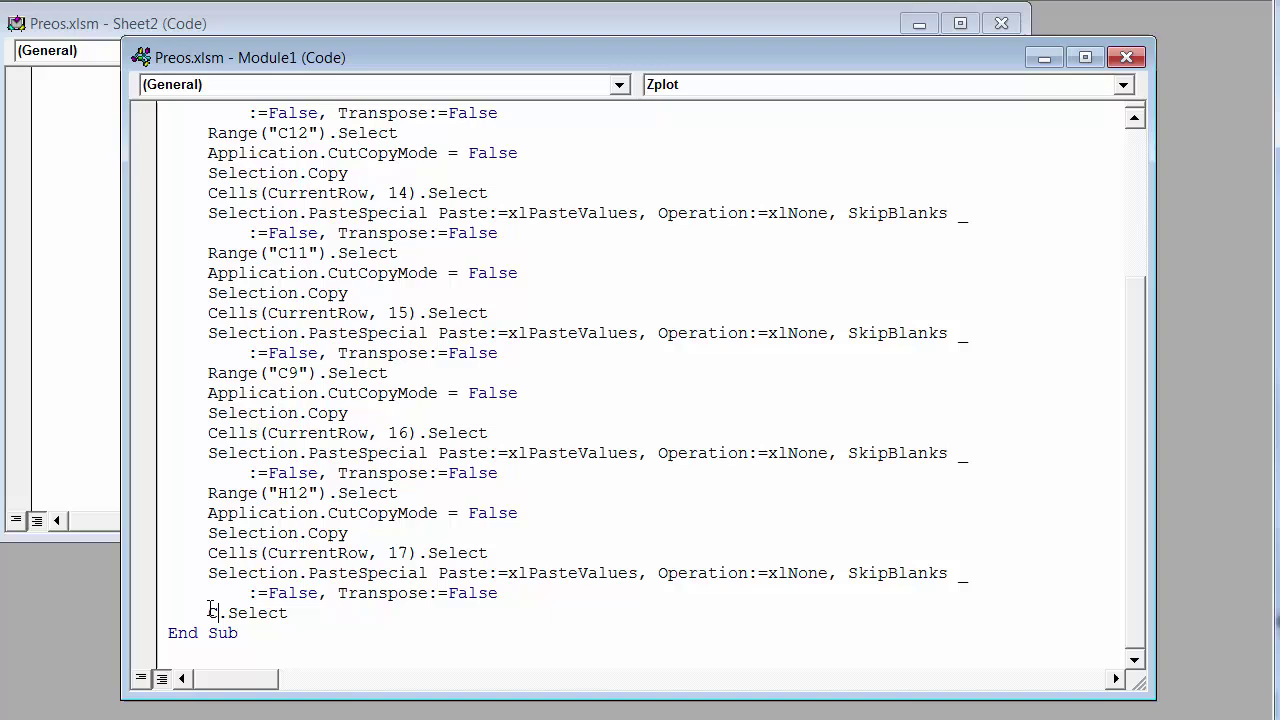
type("ells")
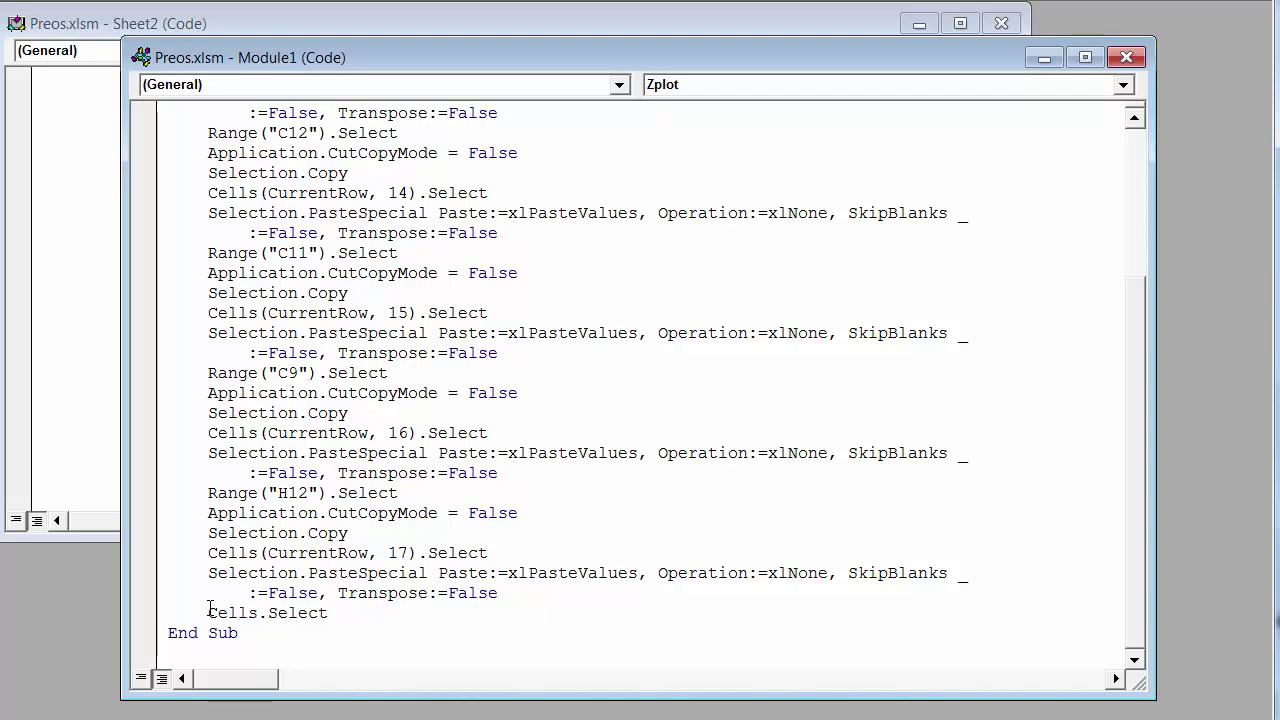
type("(Cu")
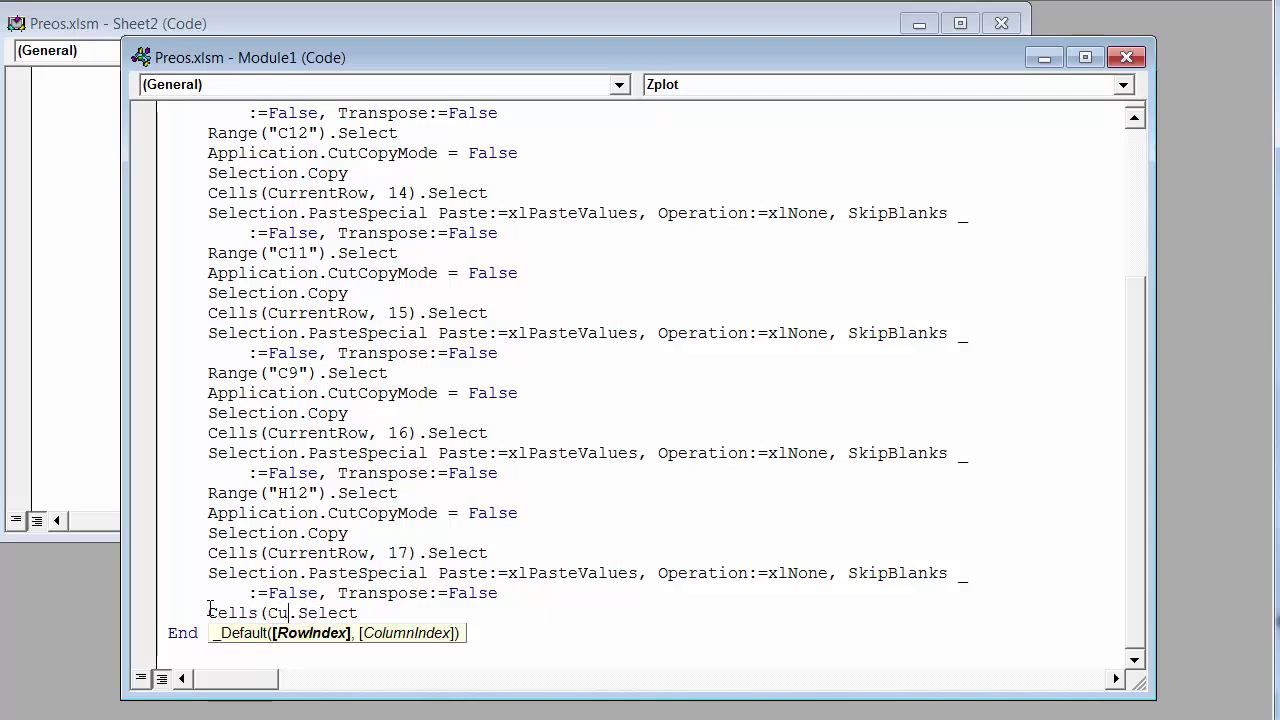
type("rrentRo")
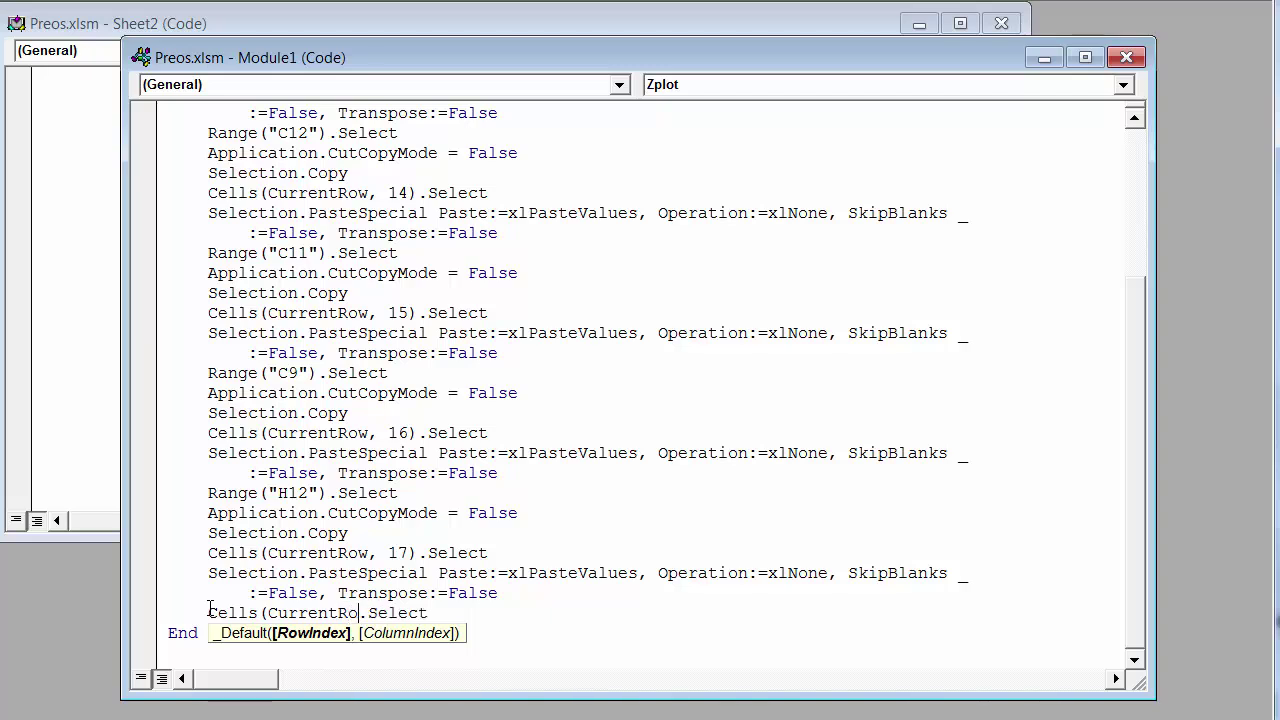
type("w+1")
type(",")
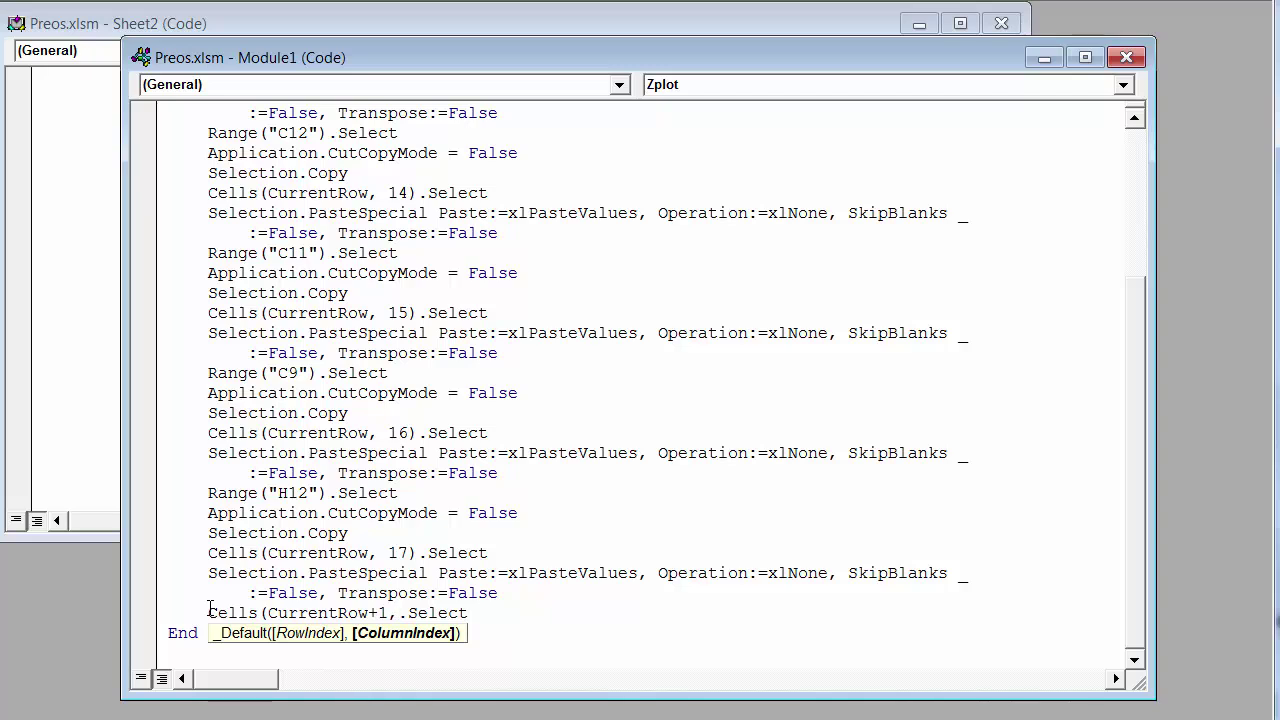
type("13")
type(")")
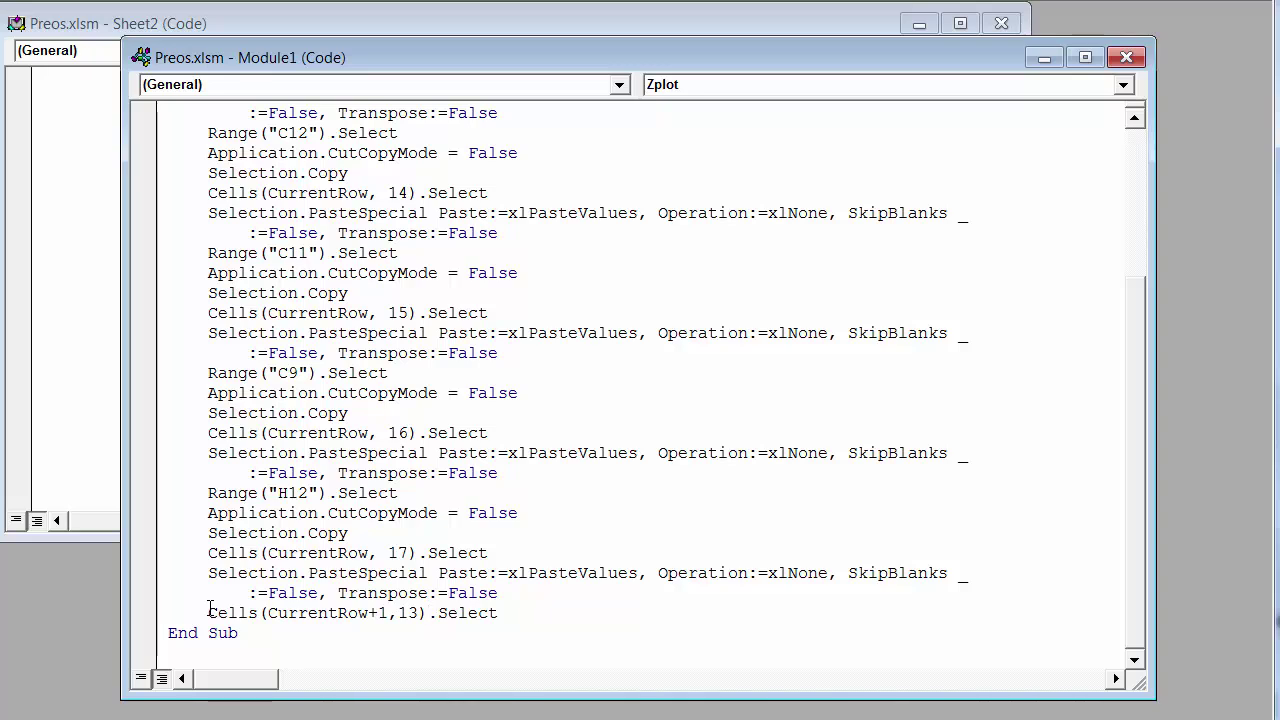
left_click(503, 613)
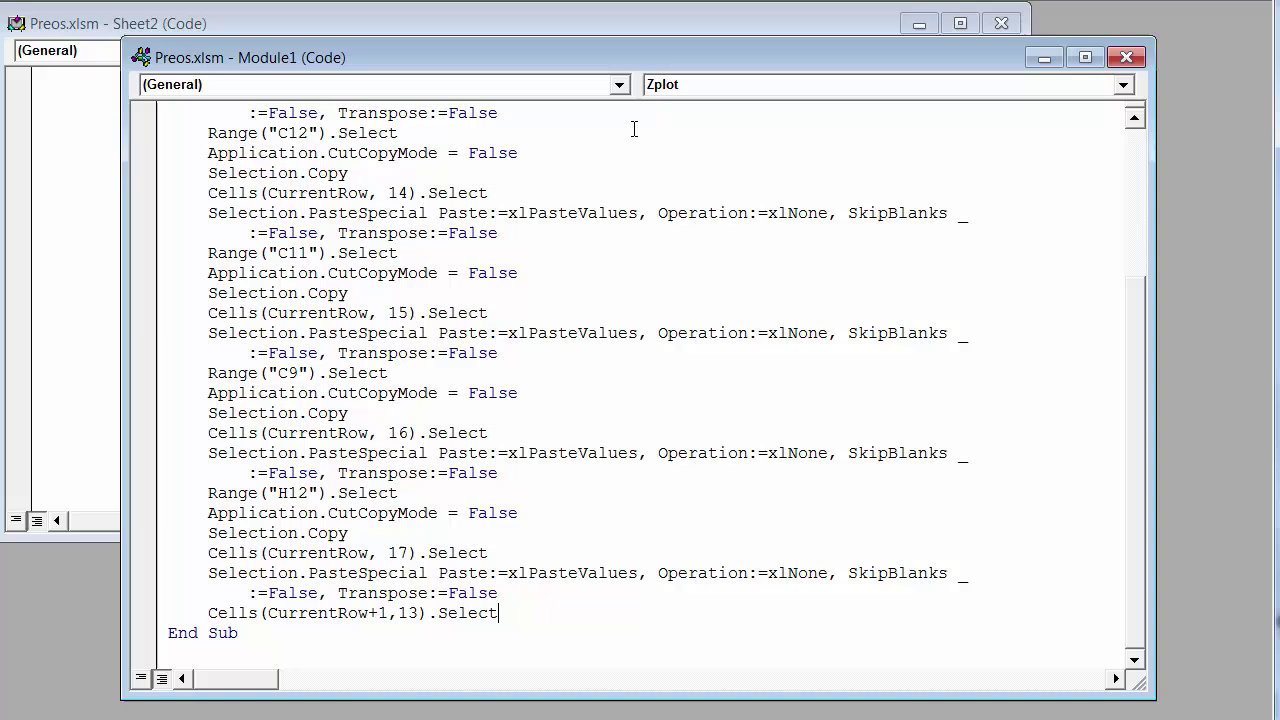
left_click_drag(1142, 428, 1137, 214)
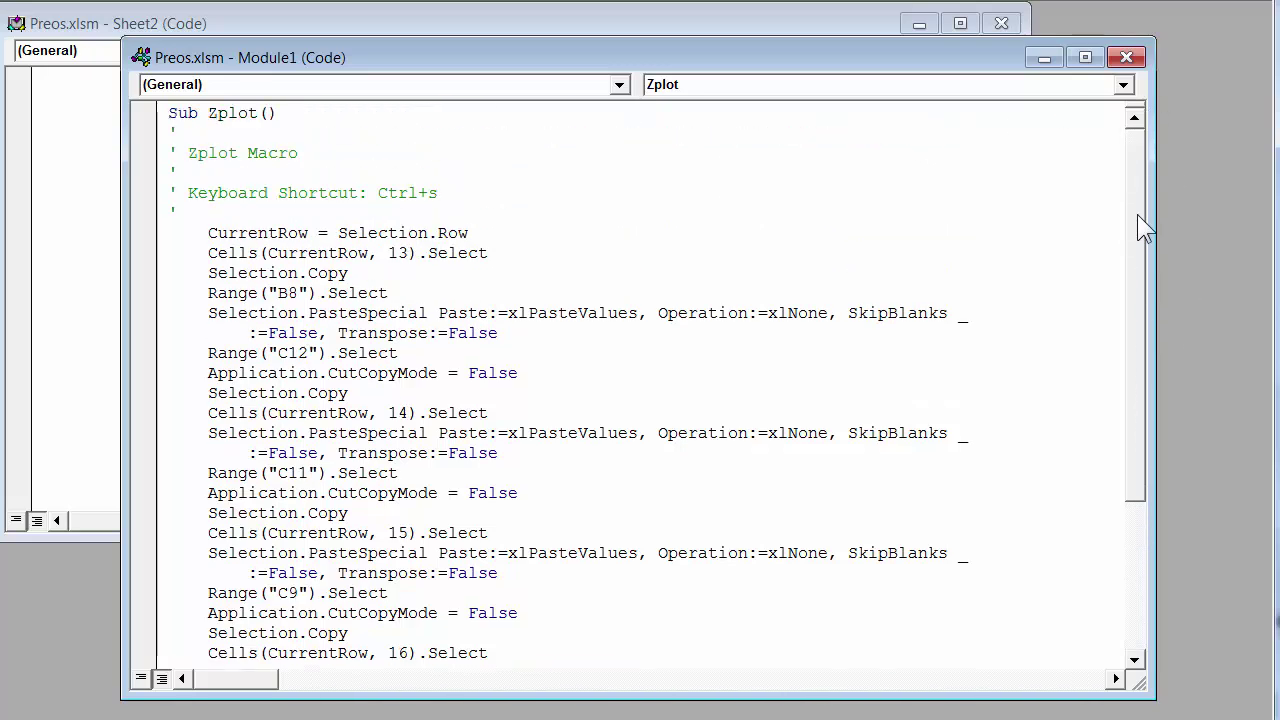
Set a breakpoint on the Range("B8").Select line and return to the PVT worksheet
left_click(147, 296)
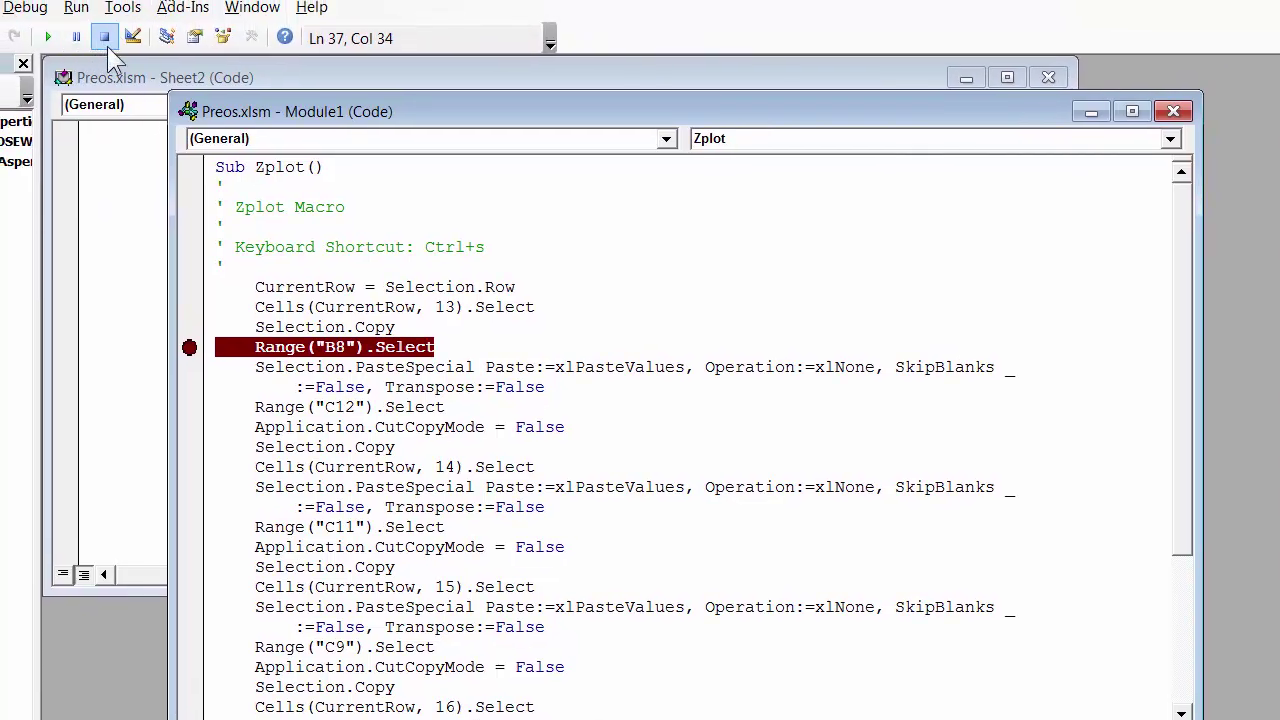
left_click(190, 352)
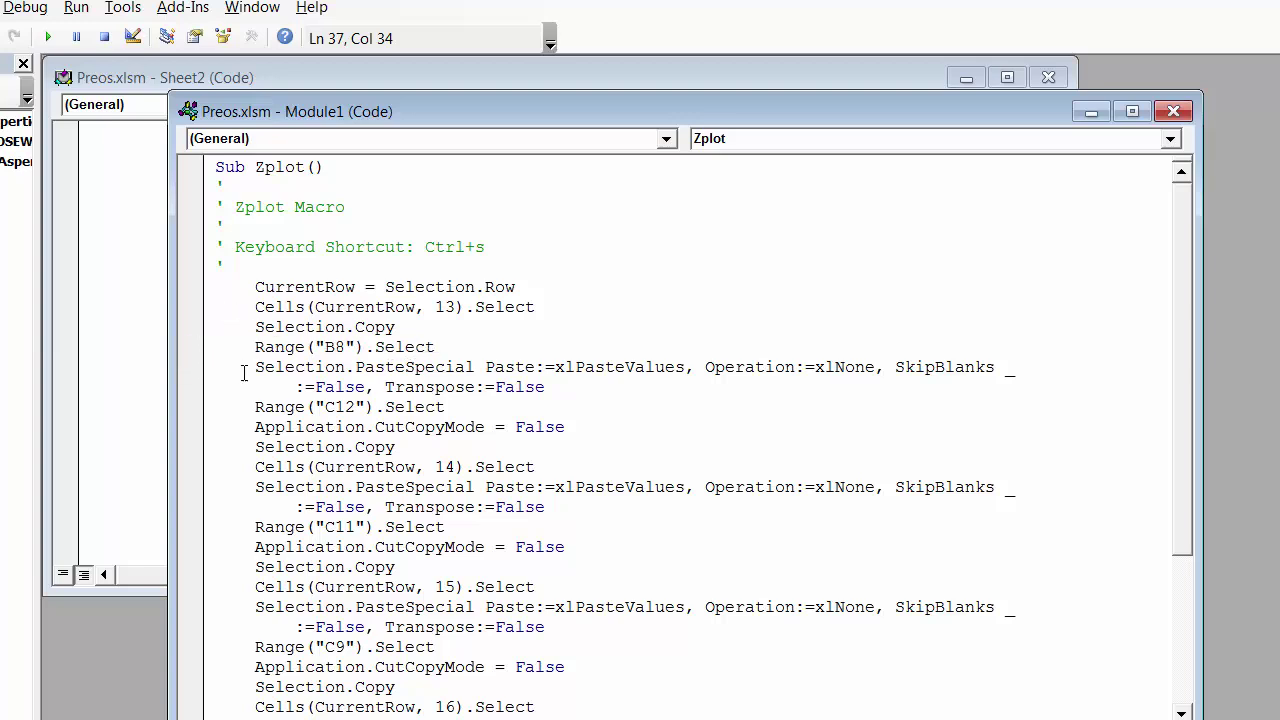
left_click(192, 348)
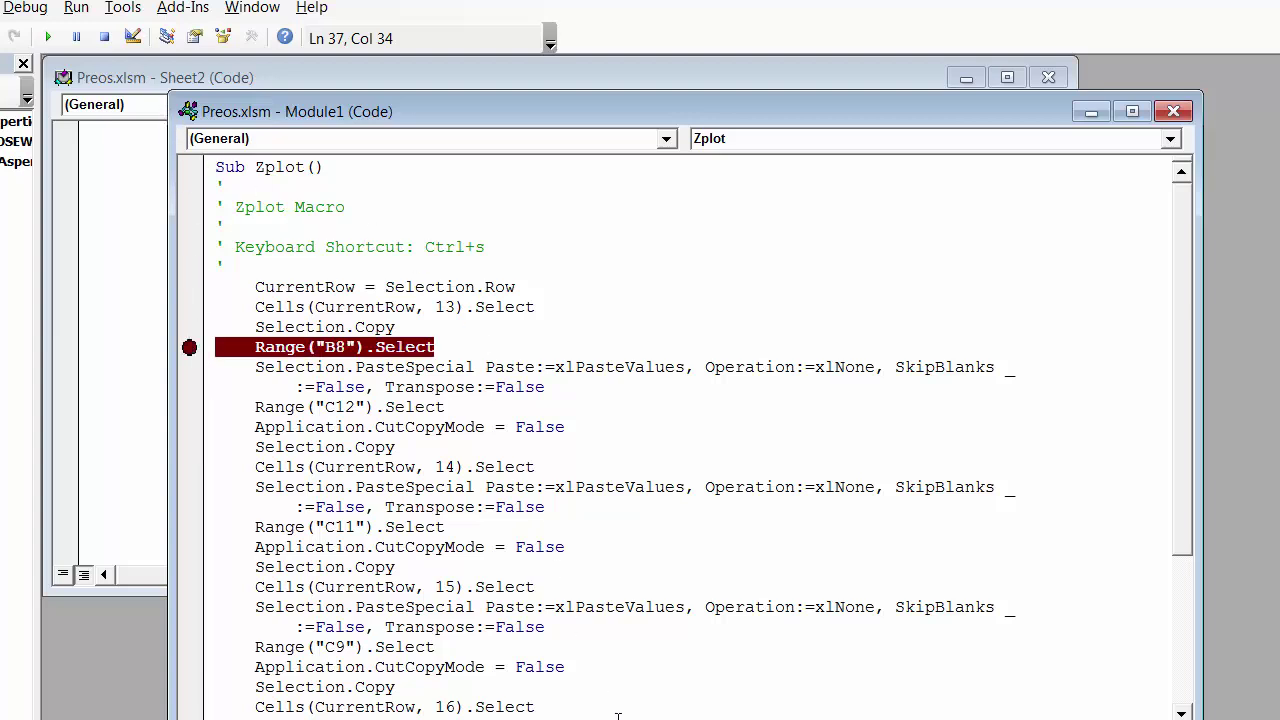
left_click(768, 718)
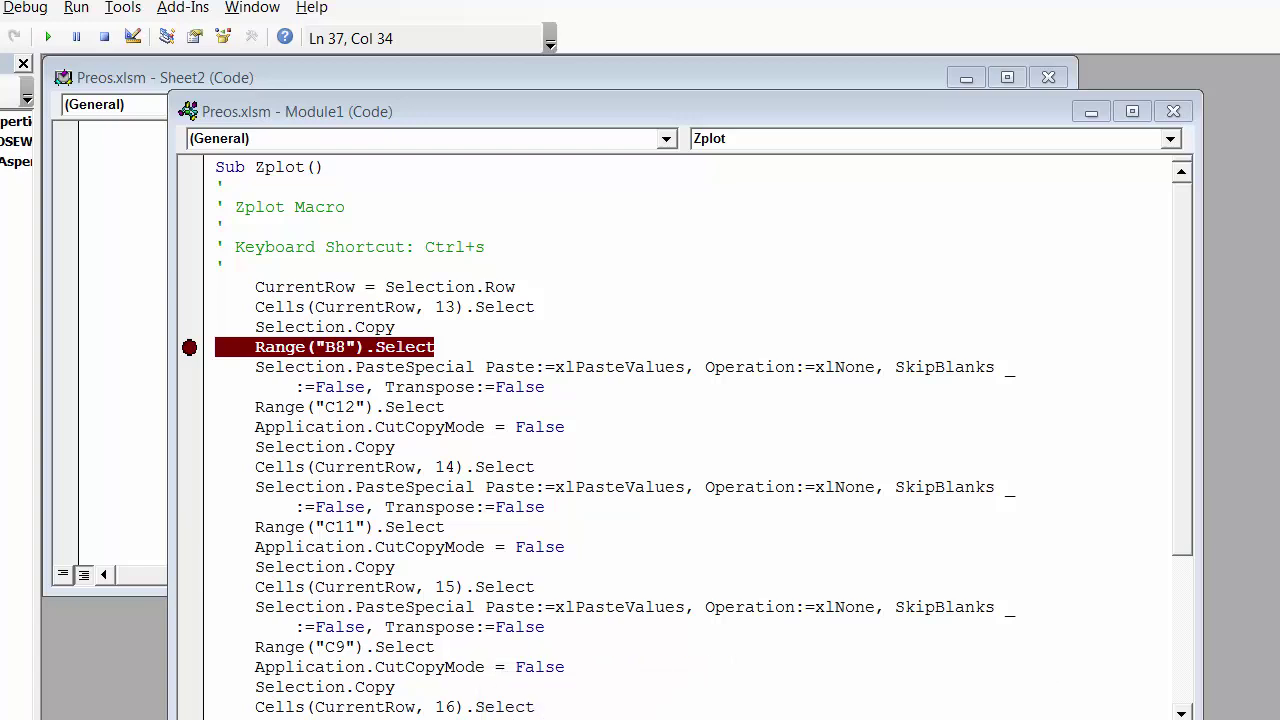
left_click(590, 697)
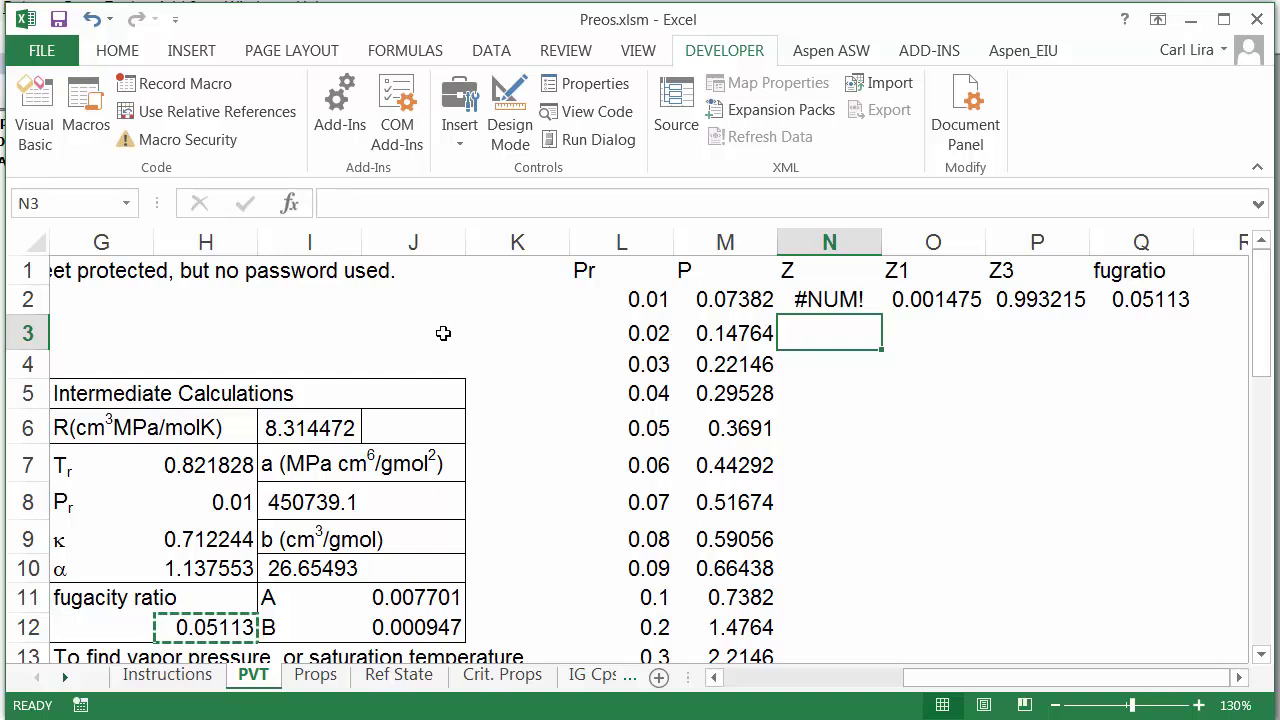
Test-run Zplot from M3 to the breakpoint, then remove the breakpoint and reset
left_click(718, 328)
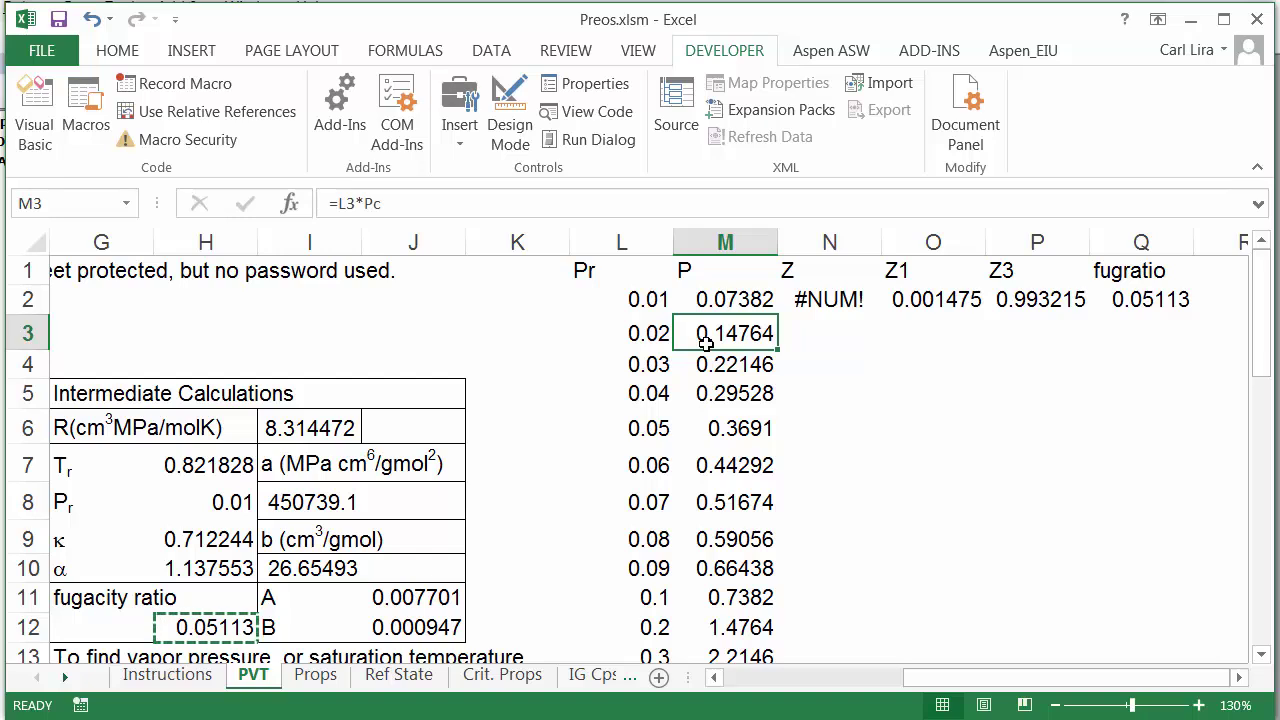
key("ctrl+s")
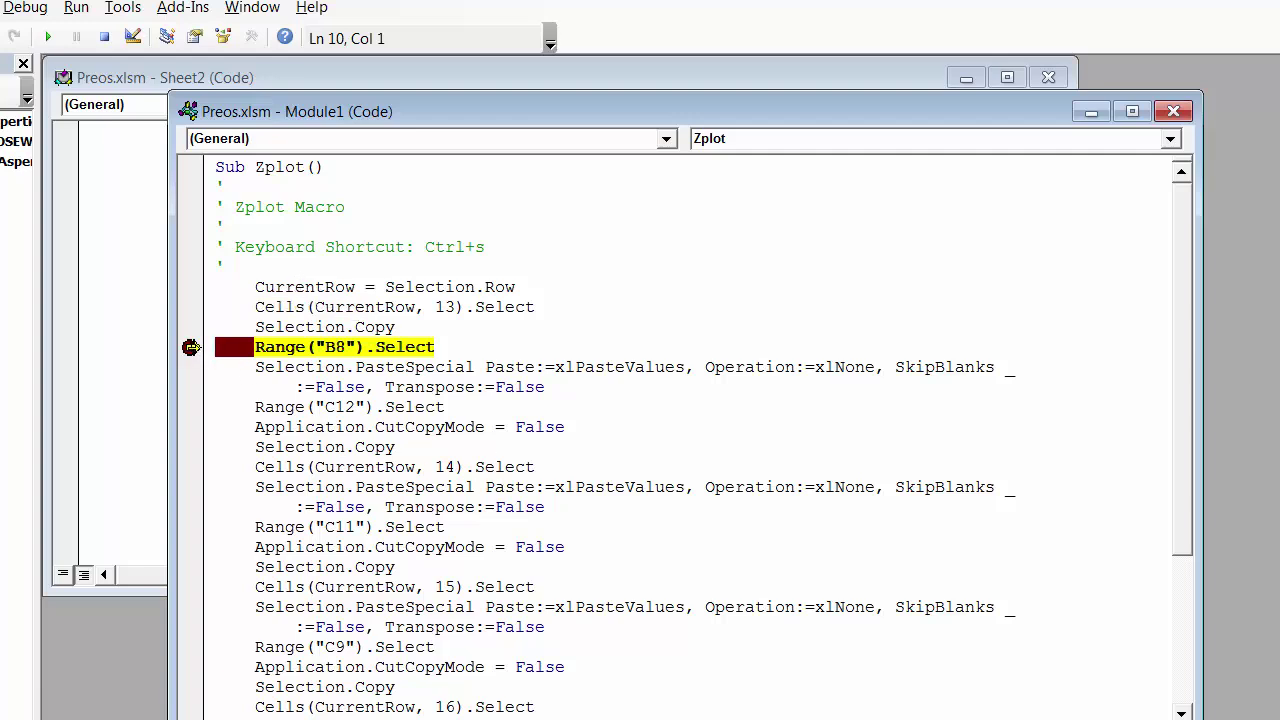
left_click(192, 347)
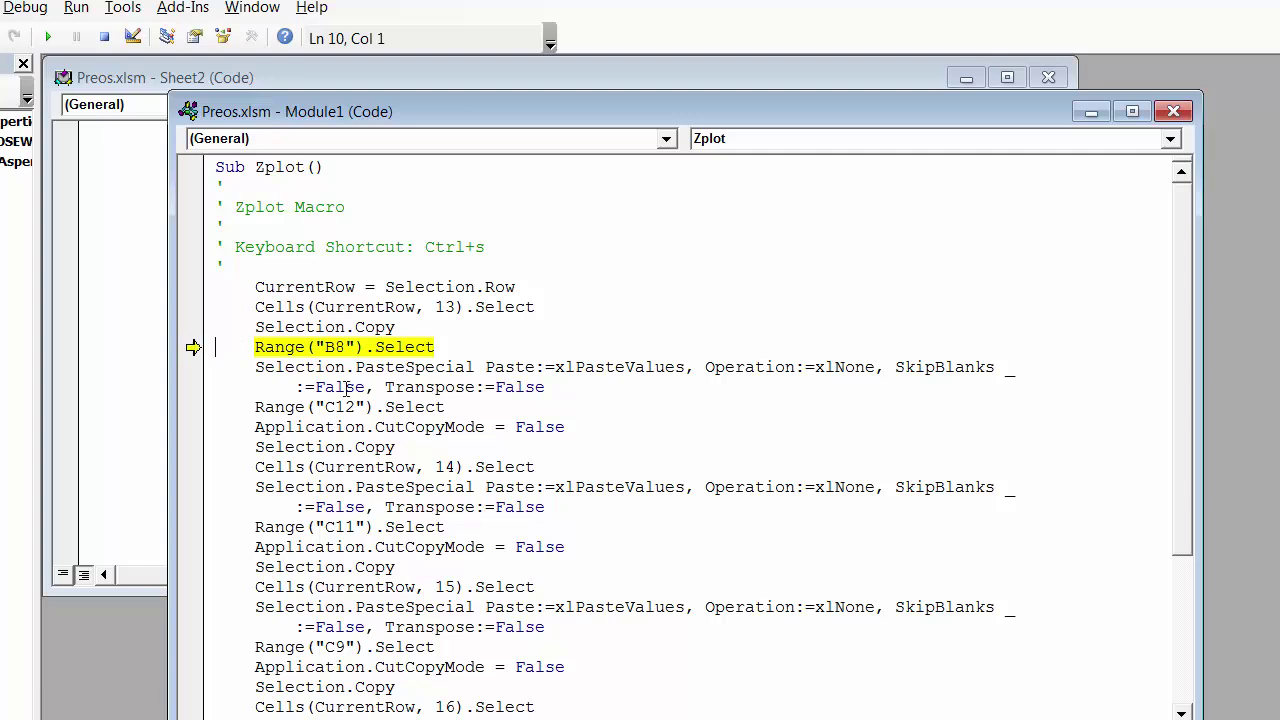
left_click(104, 38)
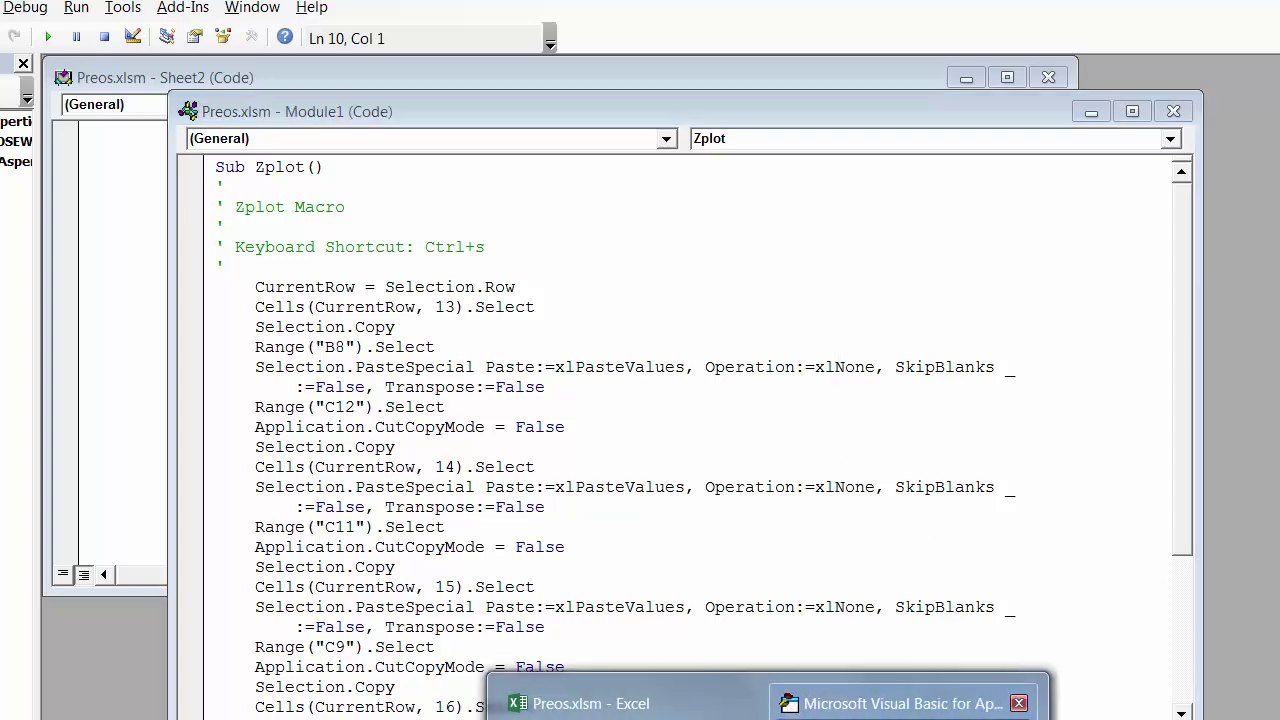
Run Zplot from M2 to fill Z, Z1, Z3 and fugratio through row 29
left_click(590, 703)
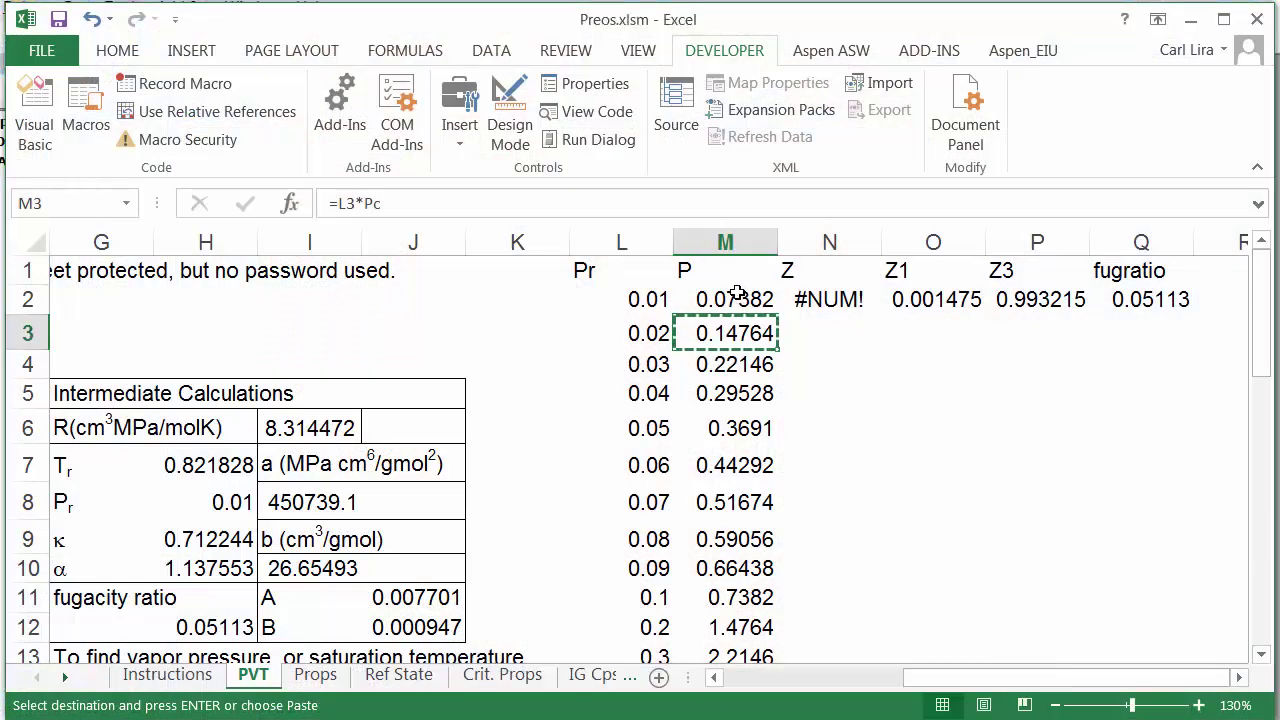
left_click(700, 305)
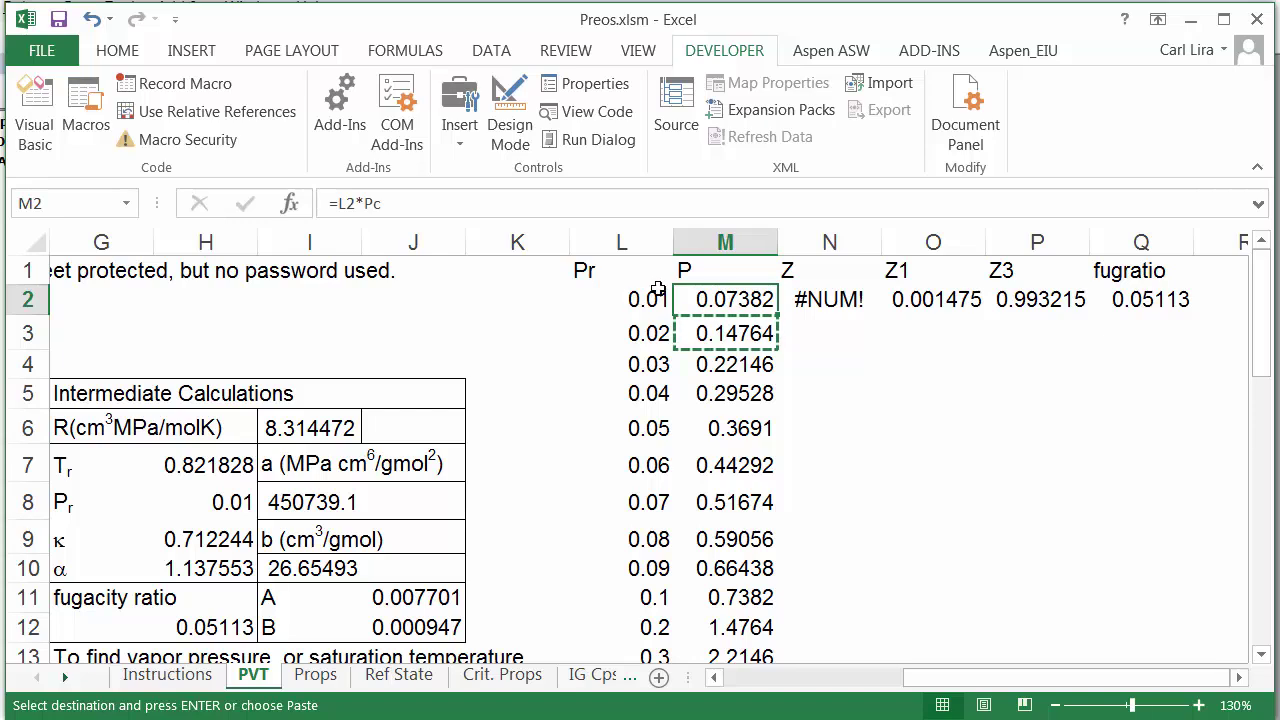
key("Return")
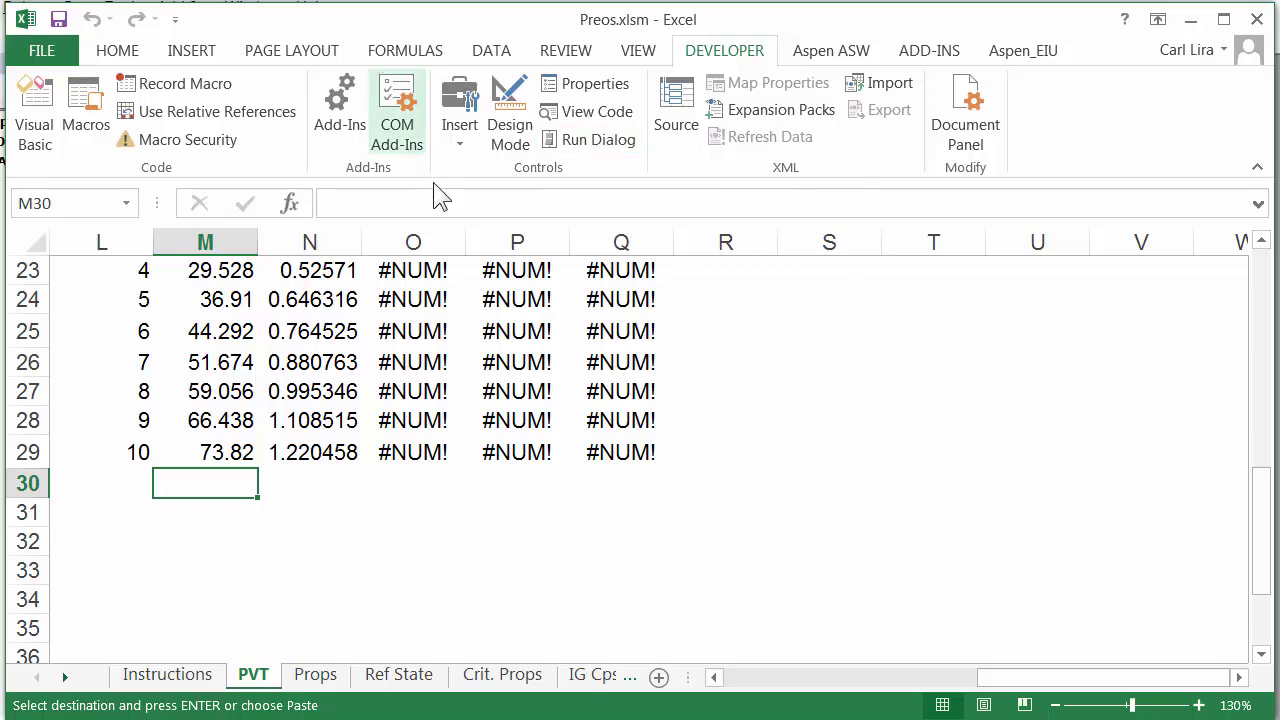
scroll(528, 378, "up", 4)
scroll(529, 380, "up", 3)
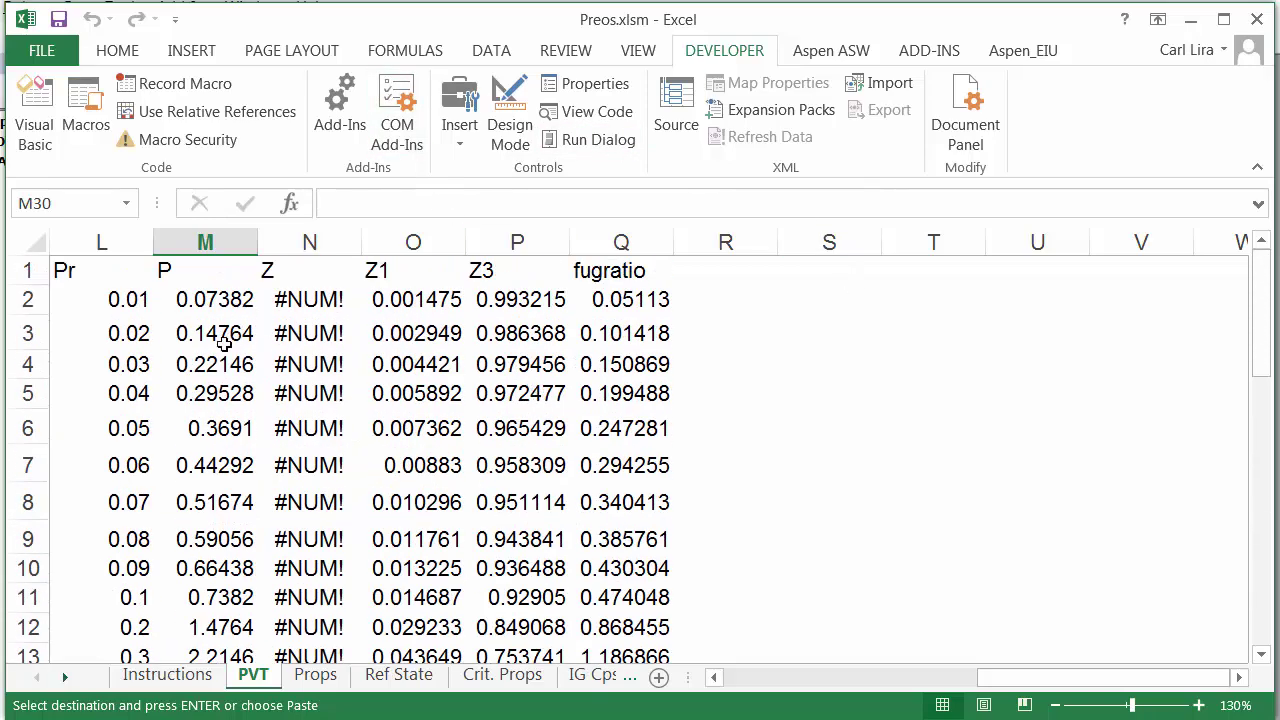
left_click(726, 298)
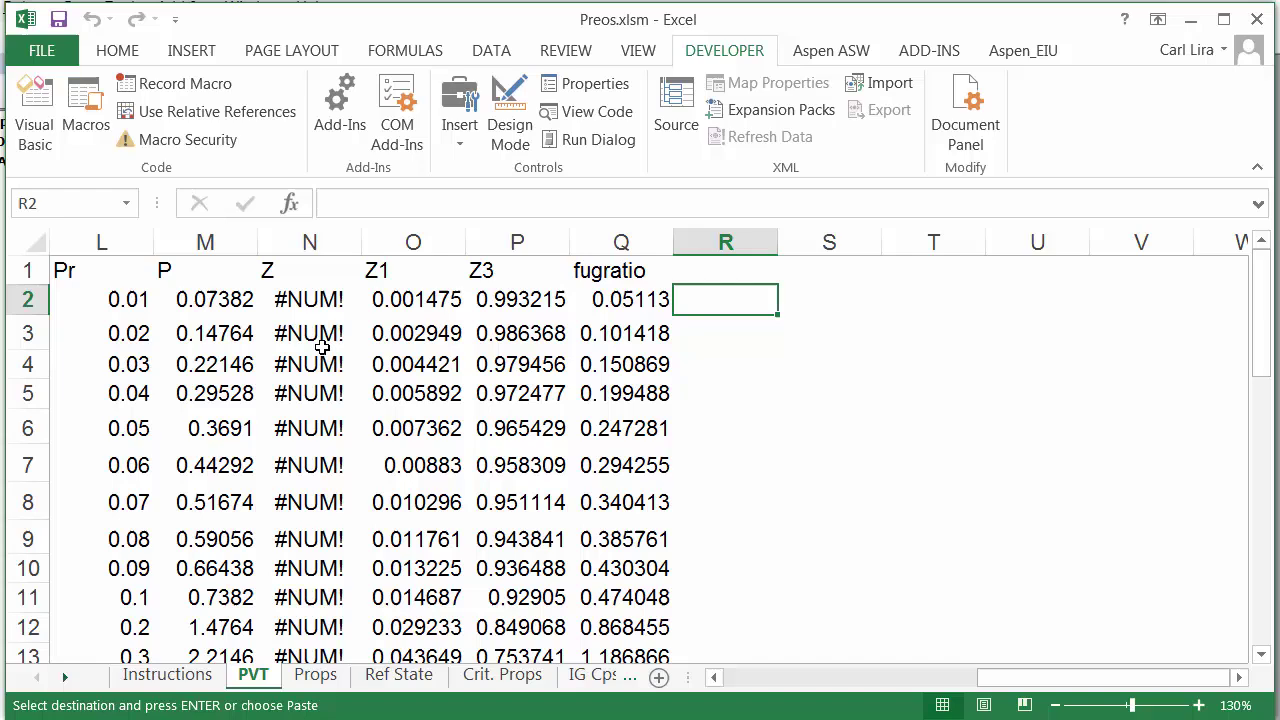
scroll(330, 430, "down", 1)
scroll(324, 440, "down", 4)
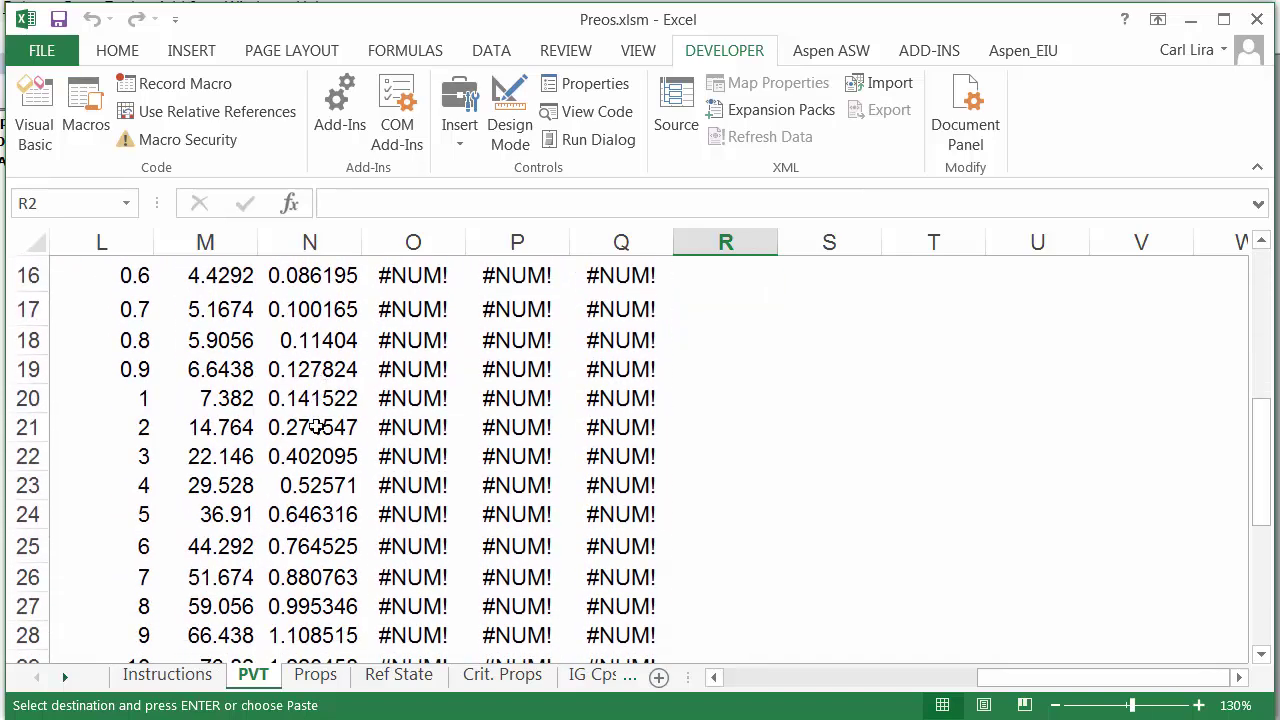
scroll(324, 380, "up", 5)
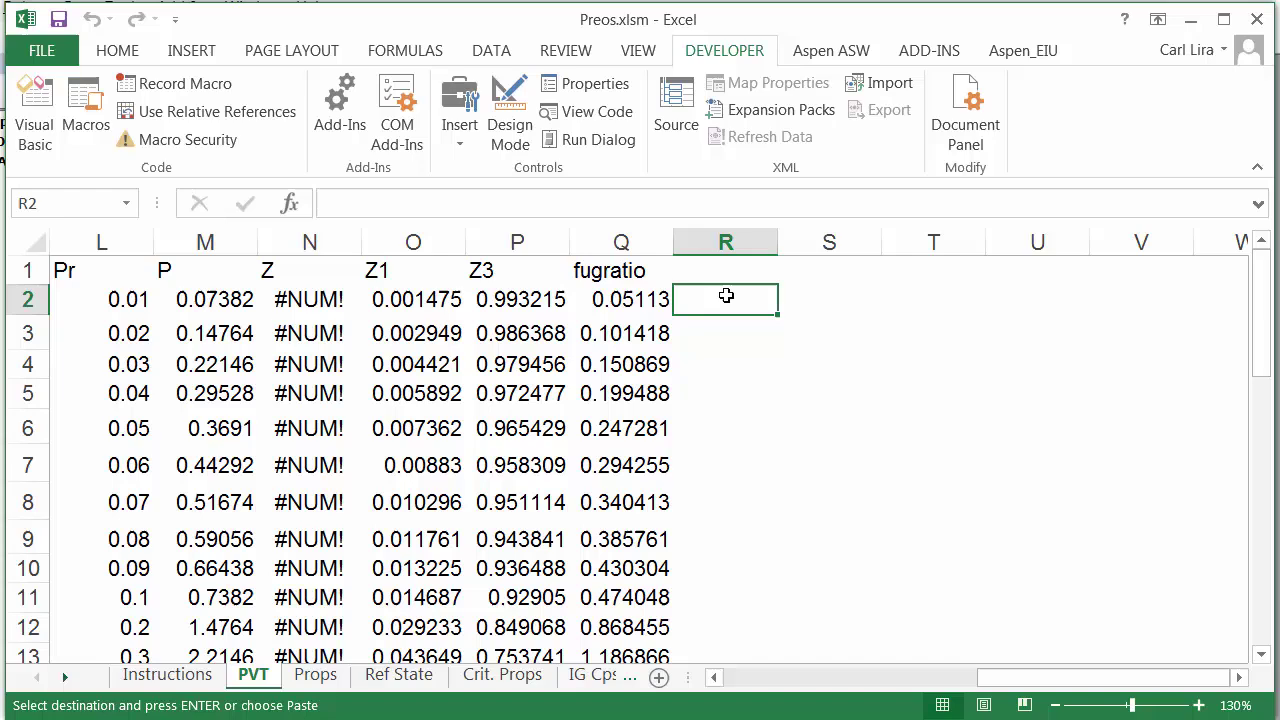
In R2, begin an IF formula returning N2 when ISNUMBER(N2) is true
type("=")
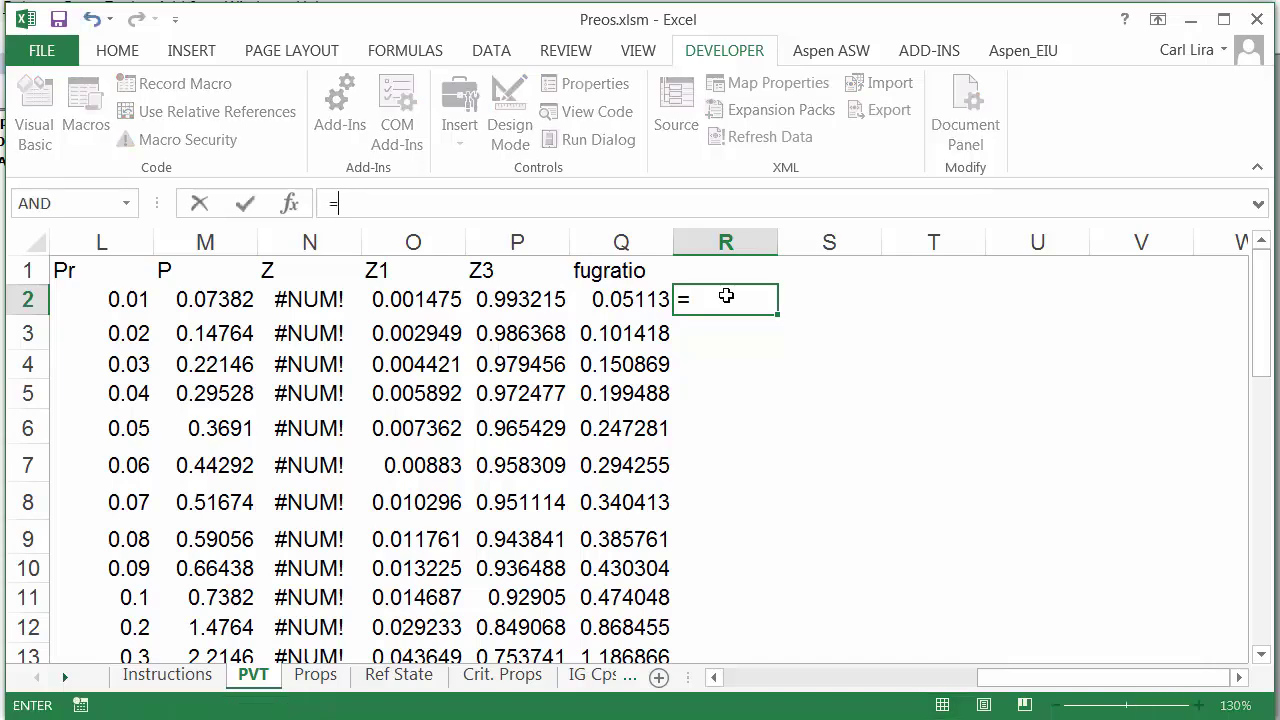
type("if(")
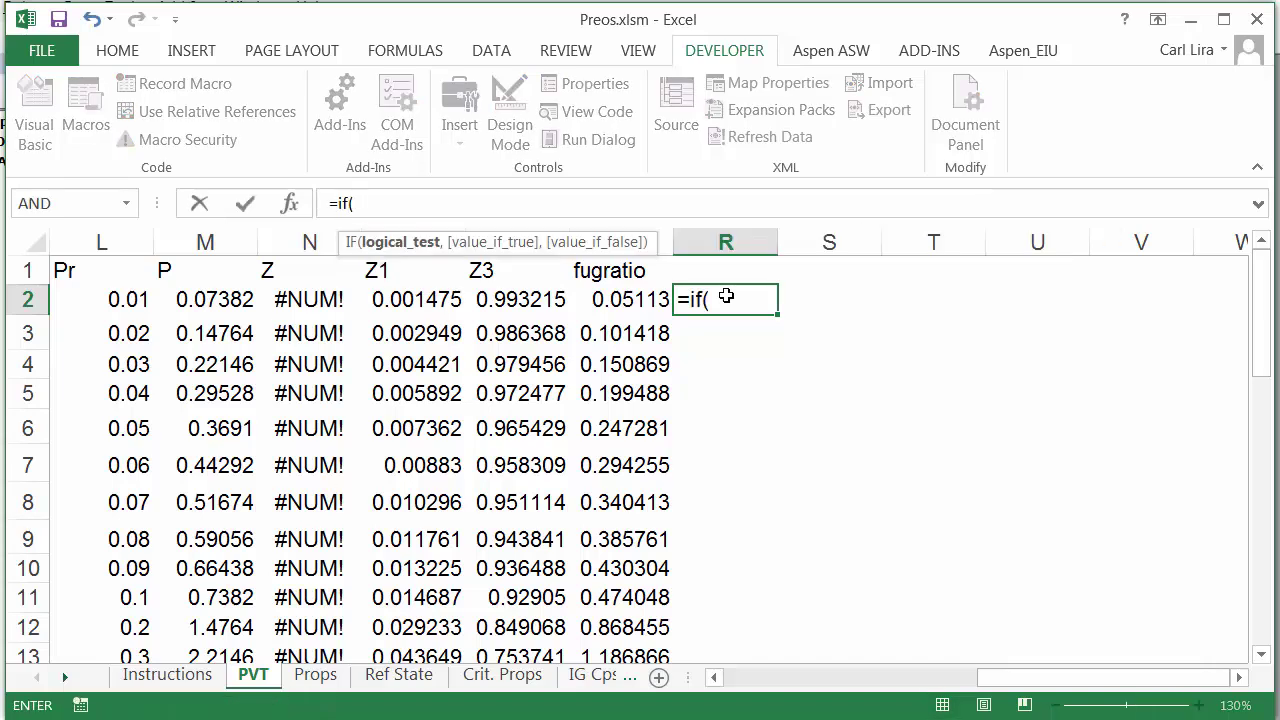
left_click(304, 300)
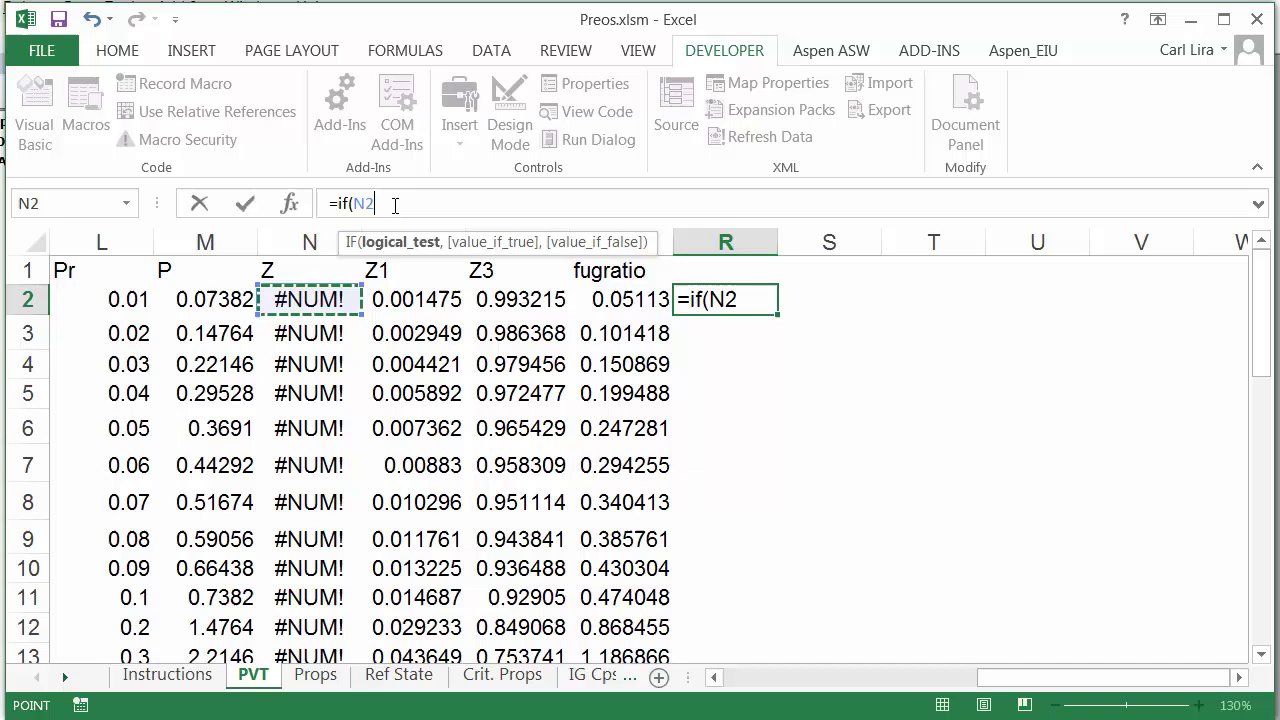
key("BackSpace")
key("BackSpace")
type("is")
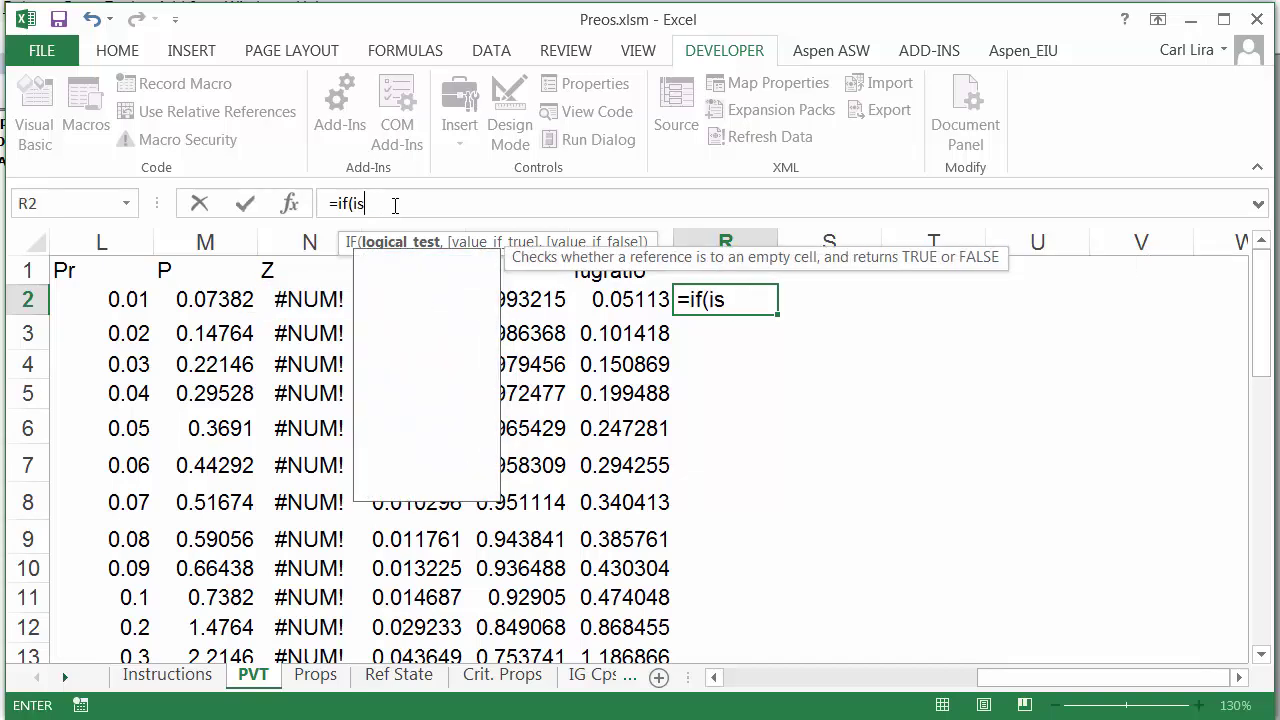
type("nu")
key("Tab")
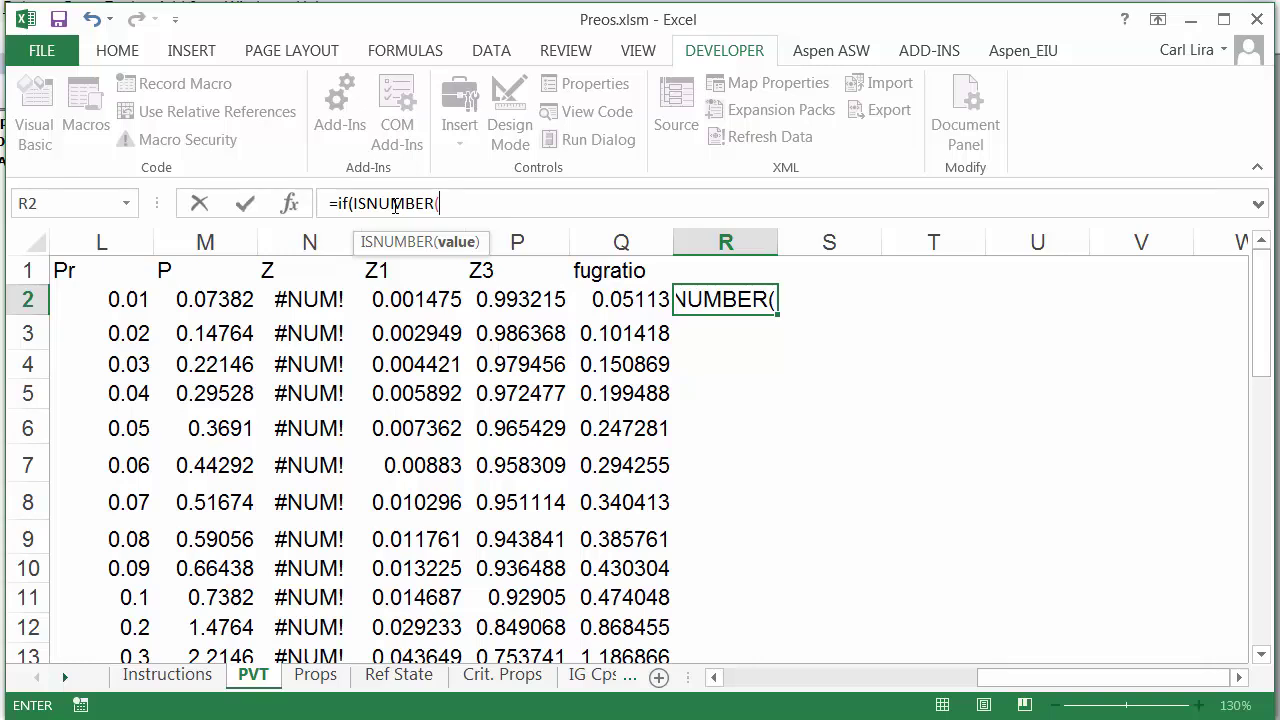
left_click(328, 299)
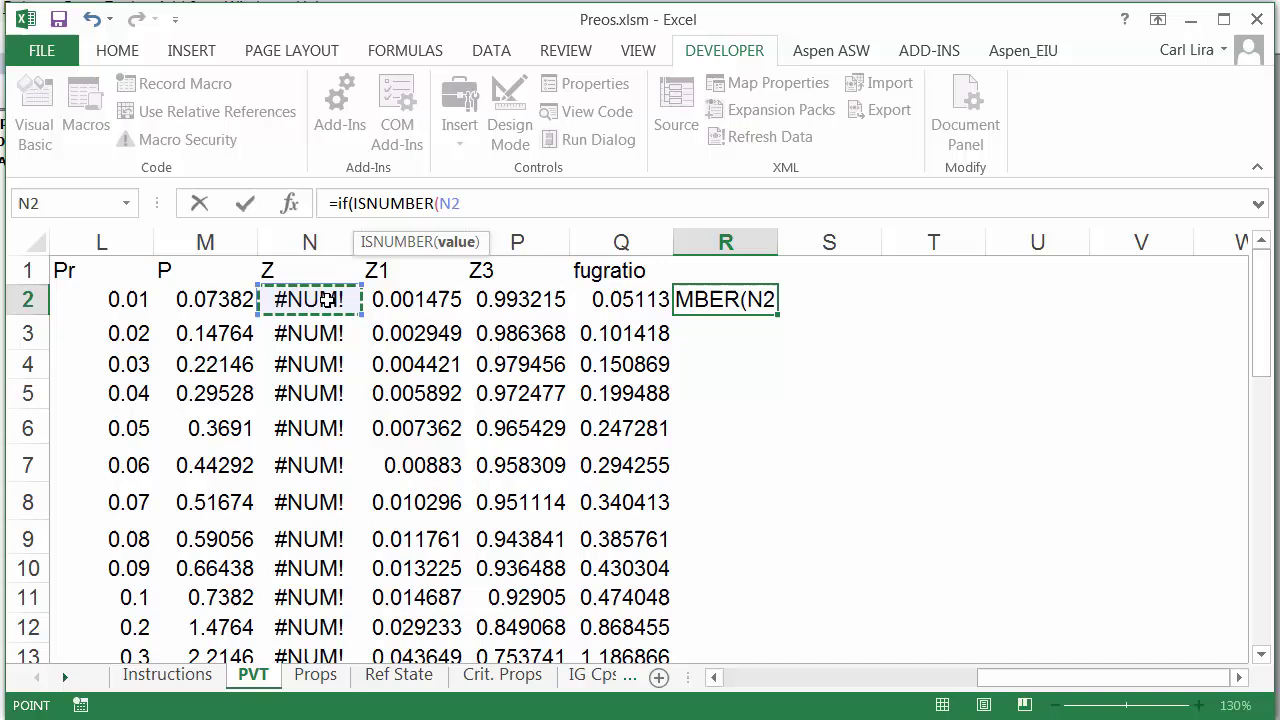
type("),")
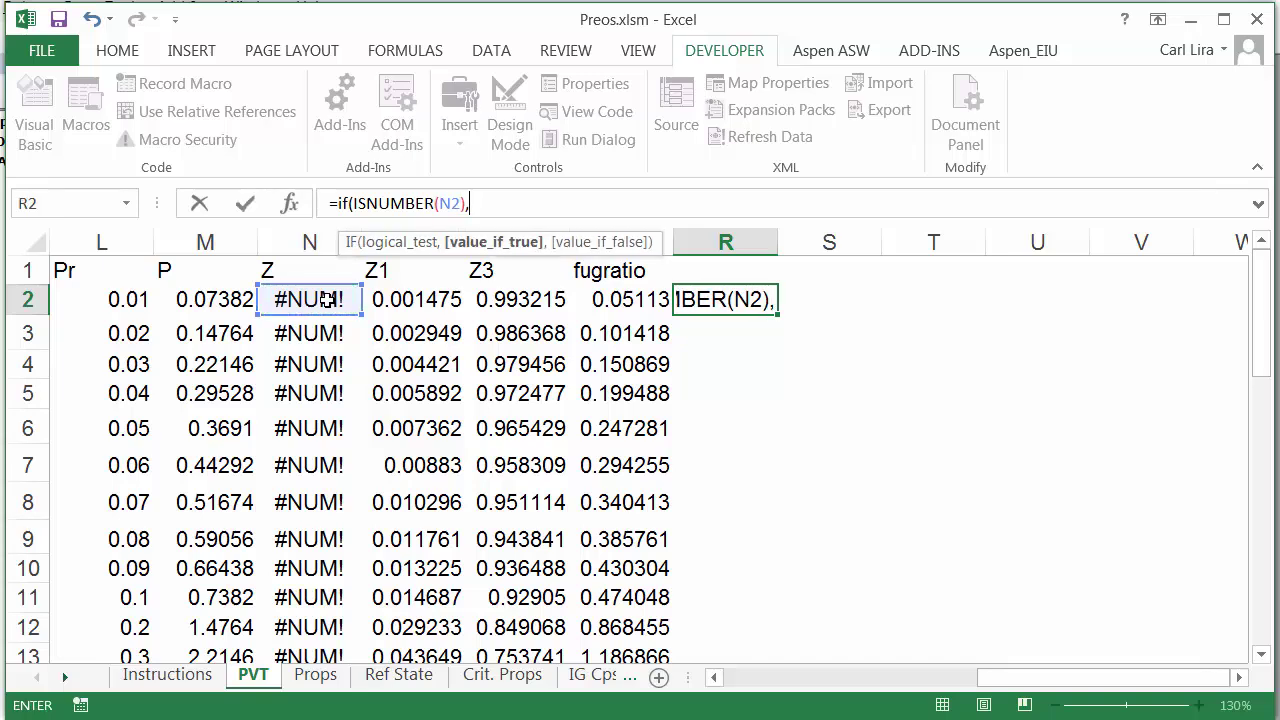
type("N2")
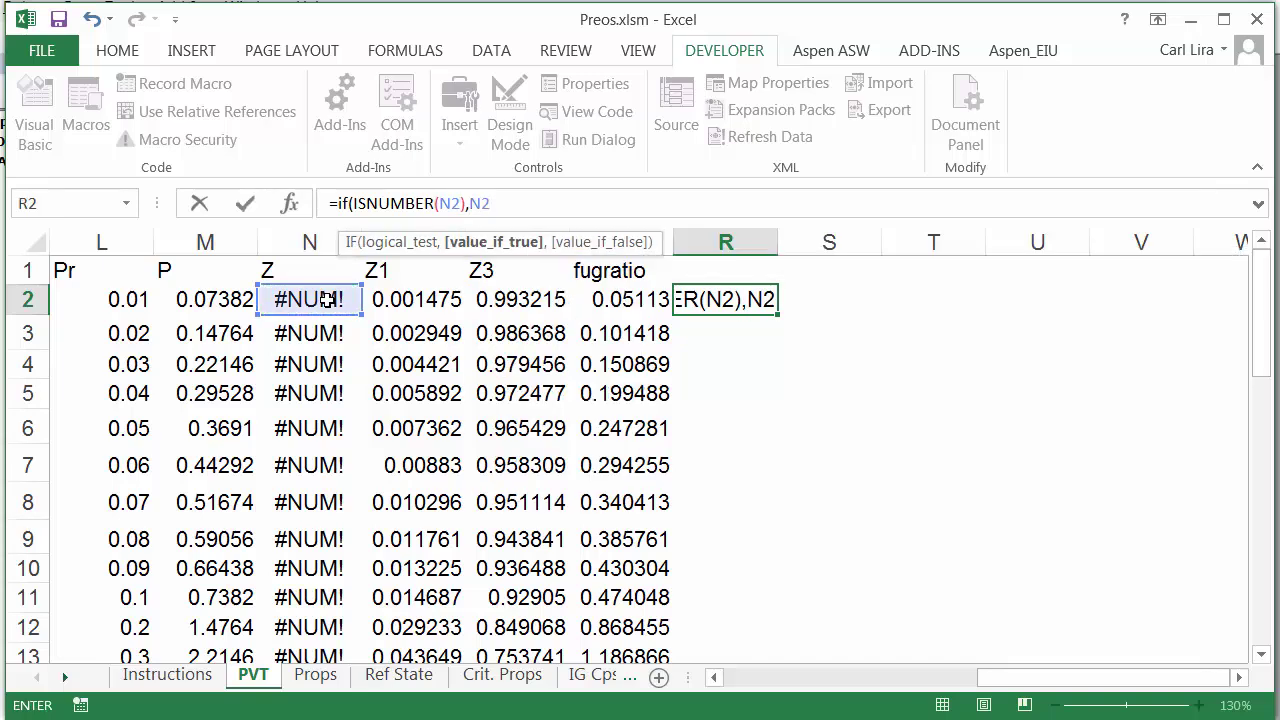
type(",")
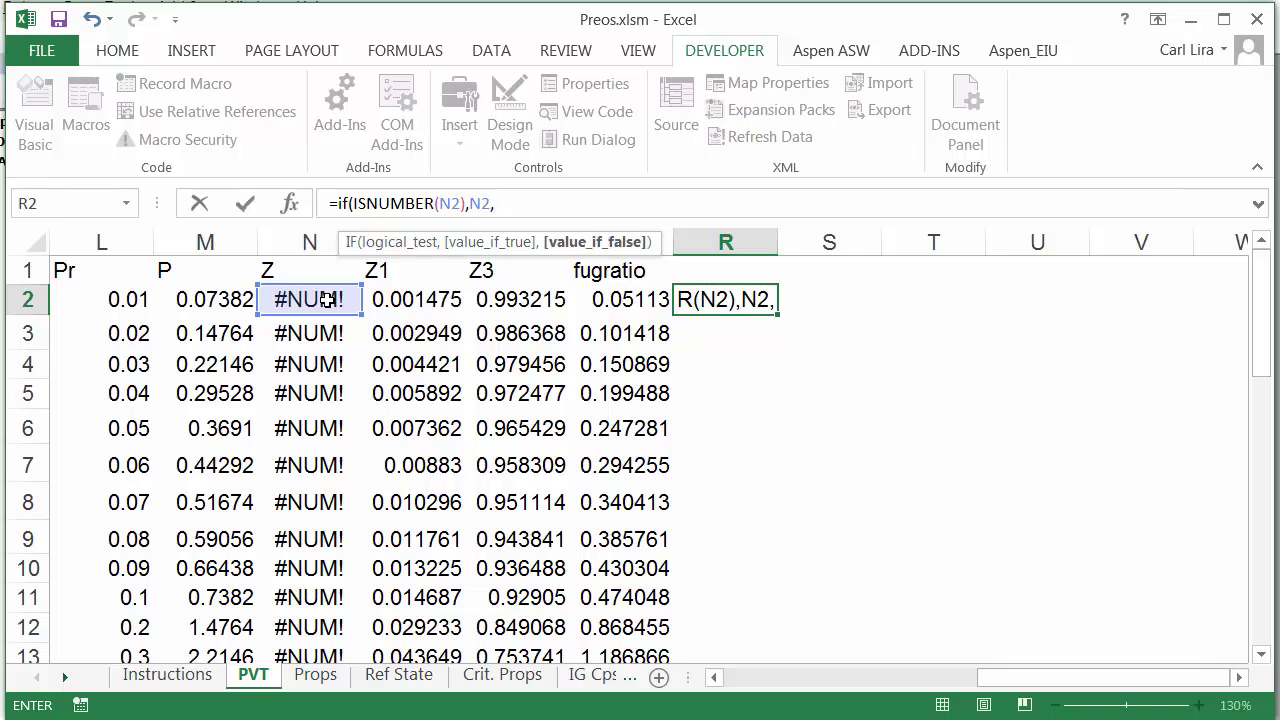
type("If")
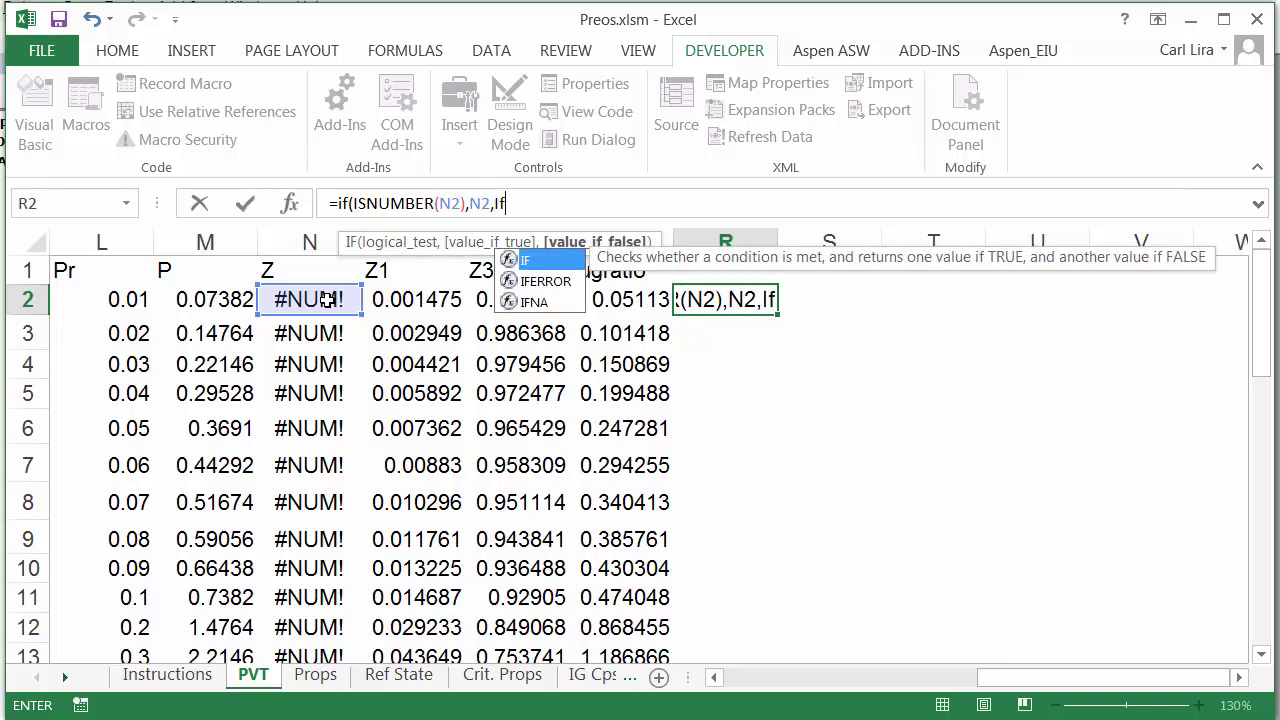
type("(")
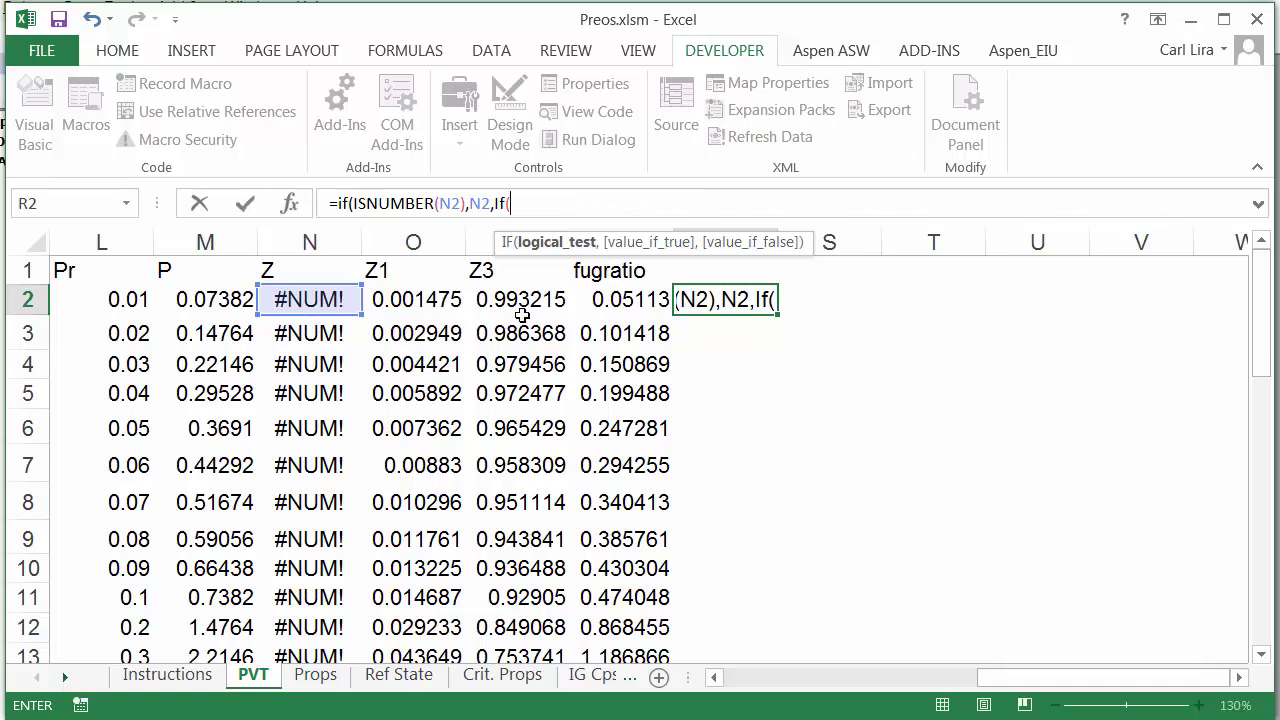
Complete the nested IF so it returns O2 when Q2>1, otherwise P2
left_click(634, 300)
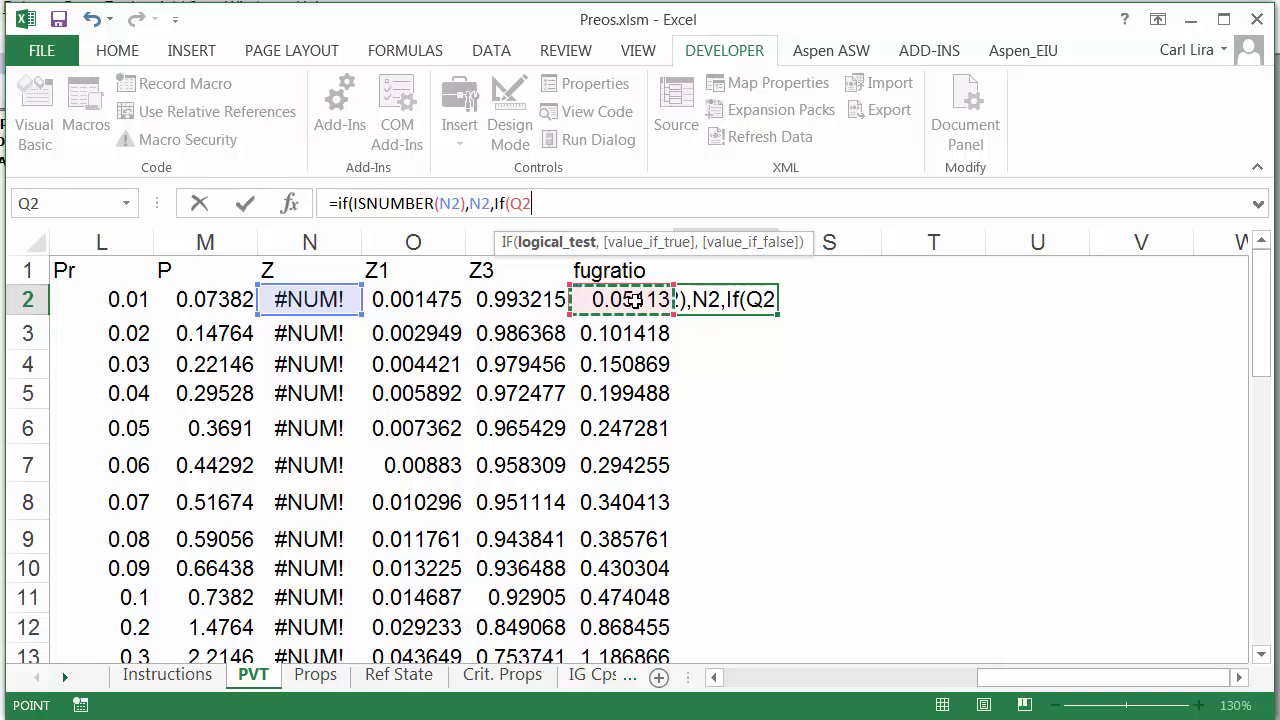
type(">1")
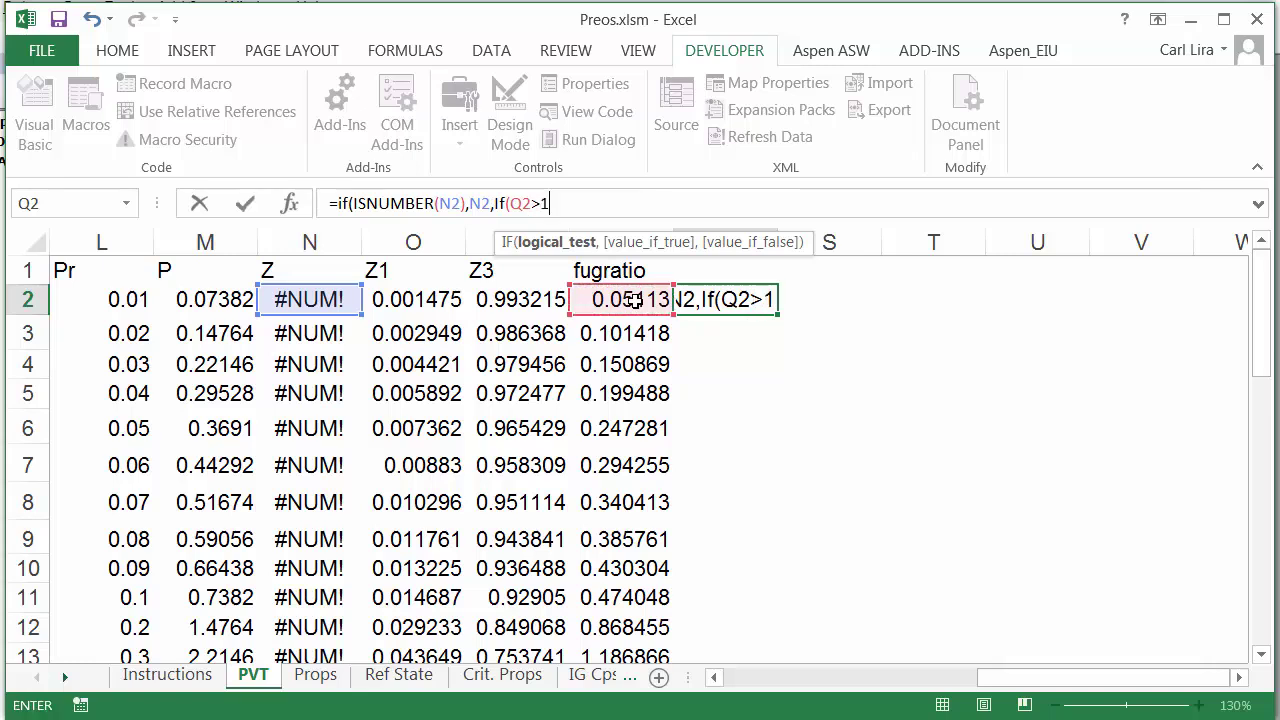
type(",")
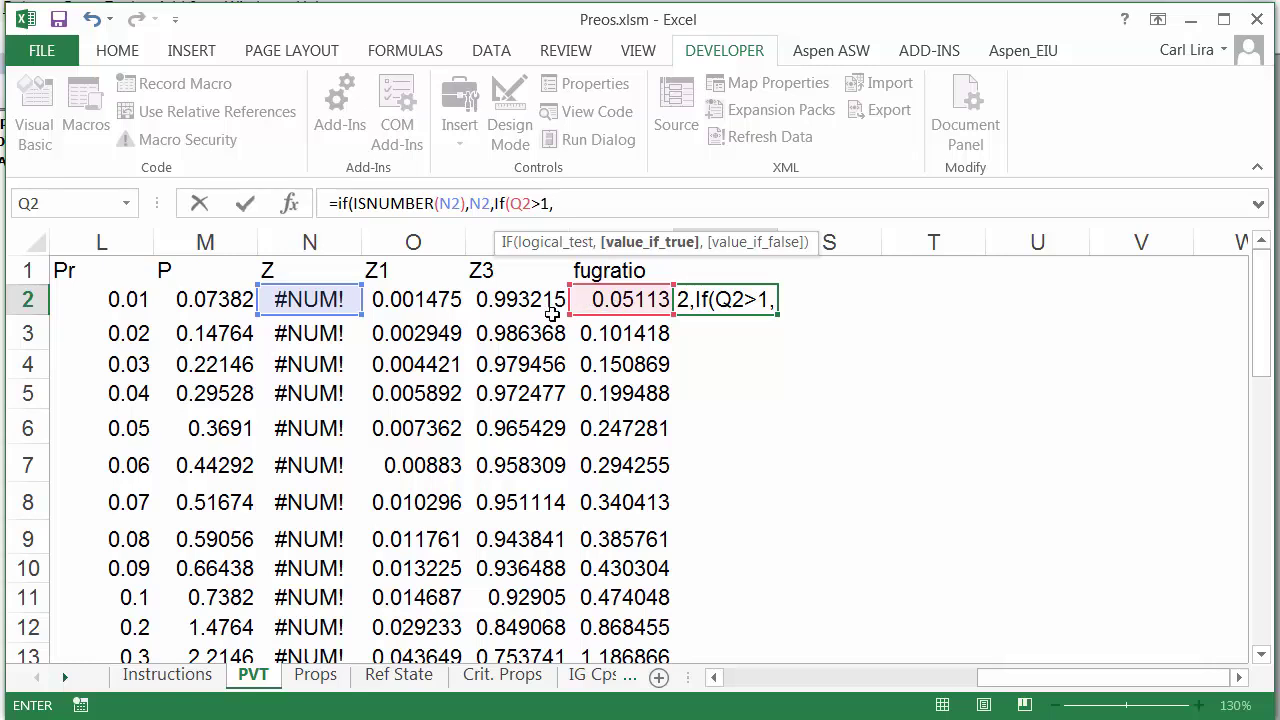
left_click(419, 302)
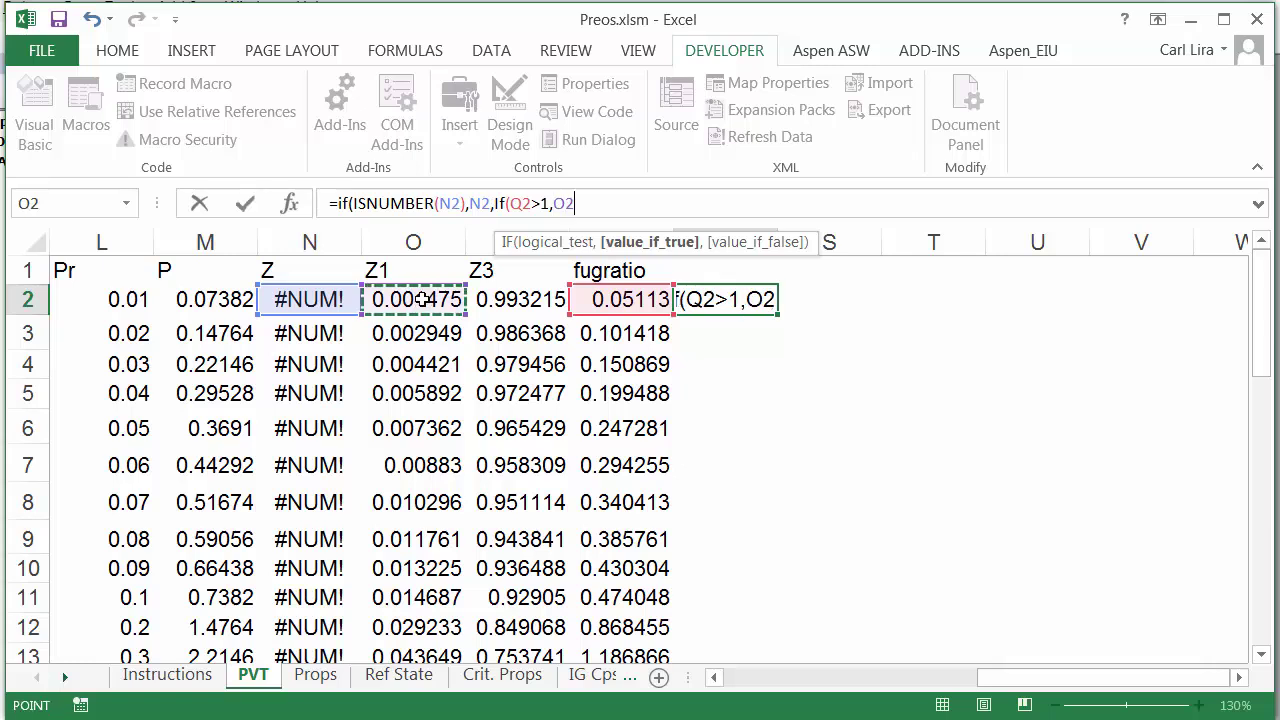
type(",")
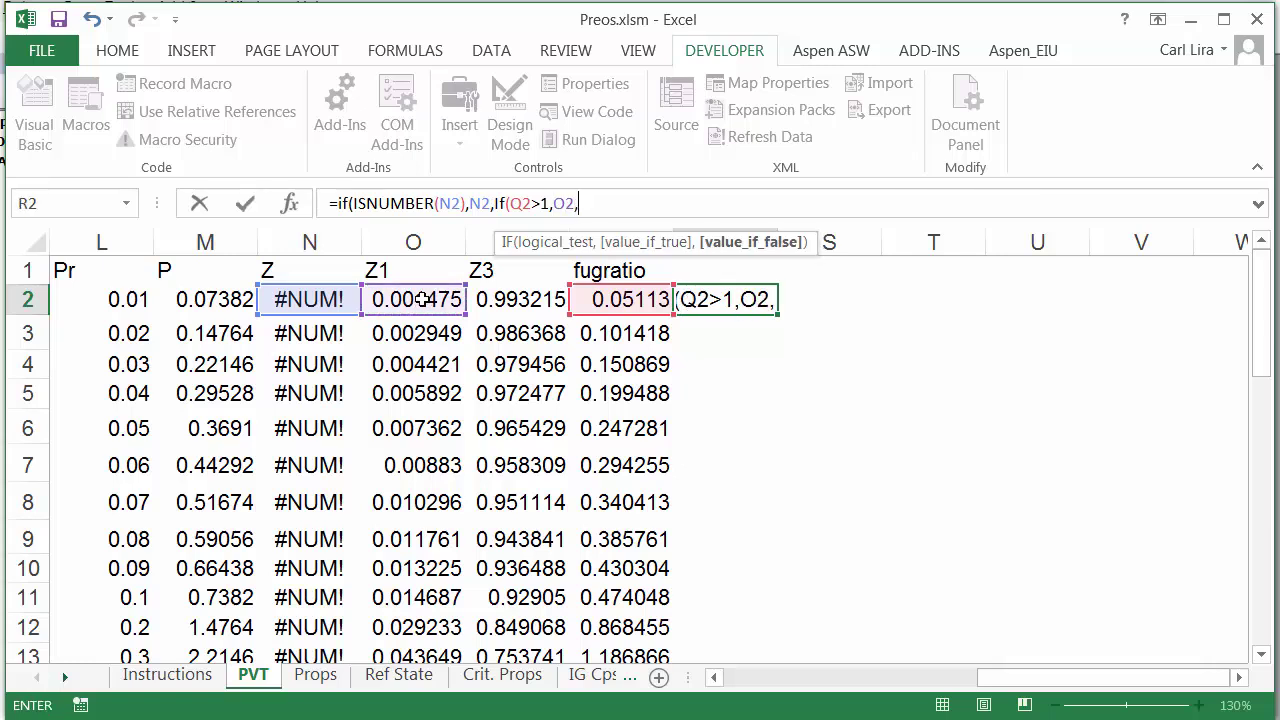
left_click(485, 299)
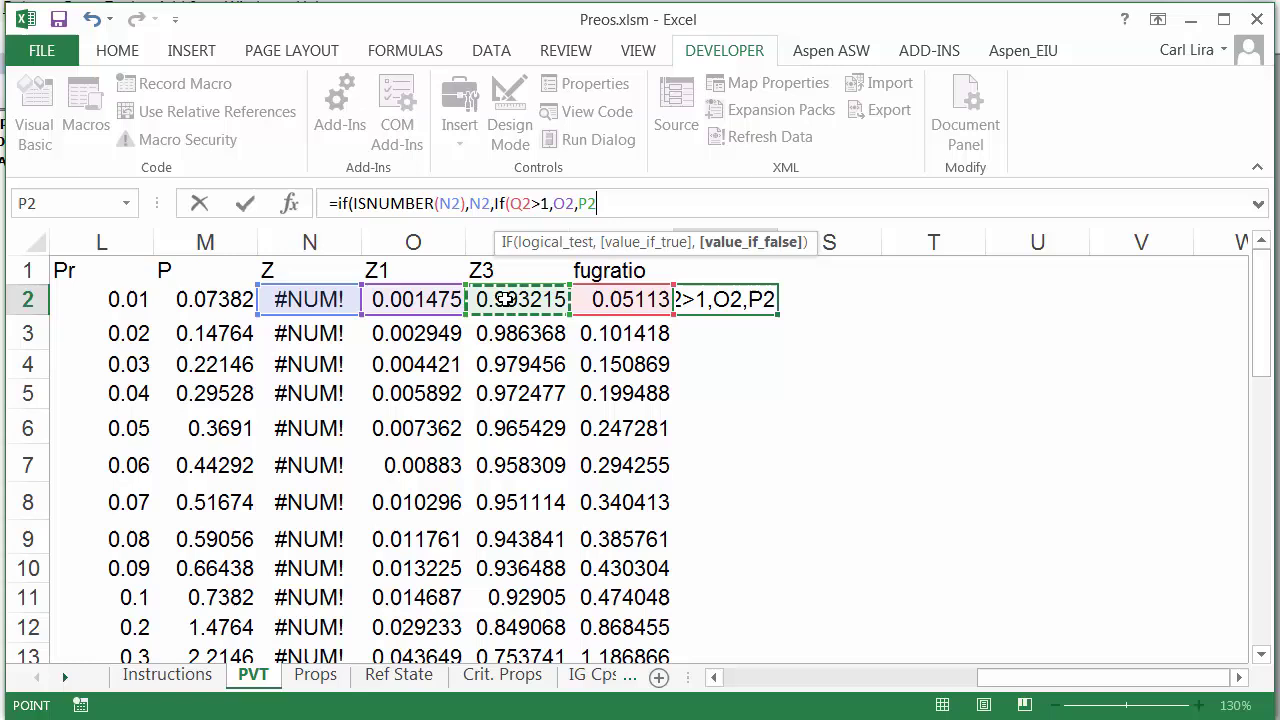
type(")")
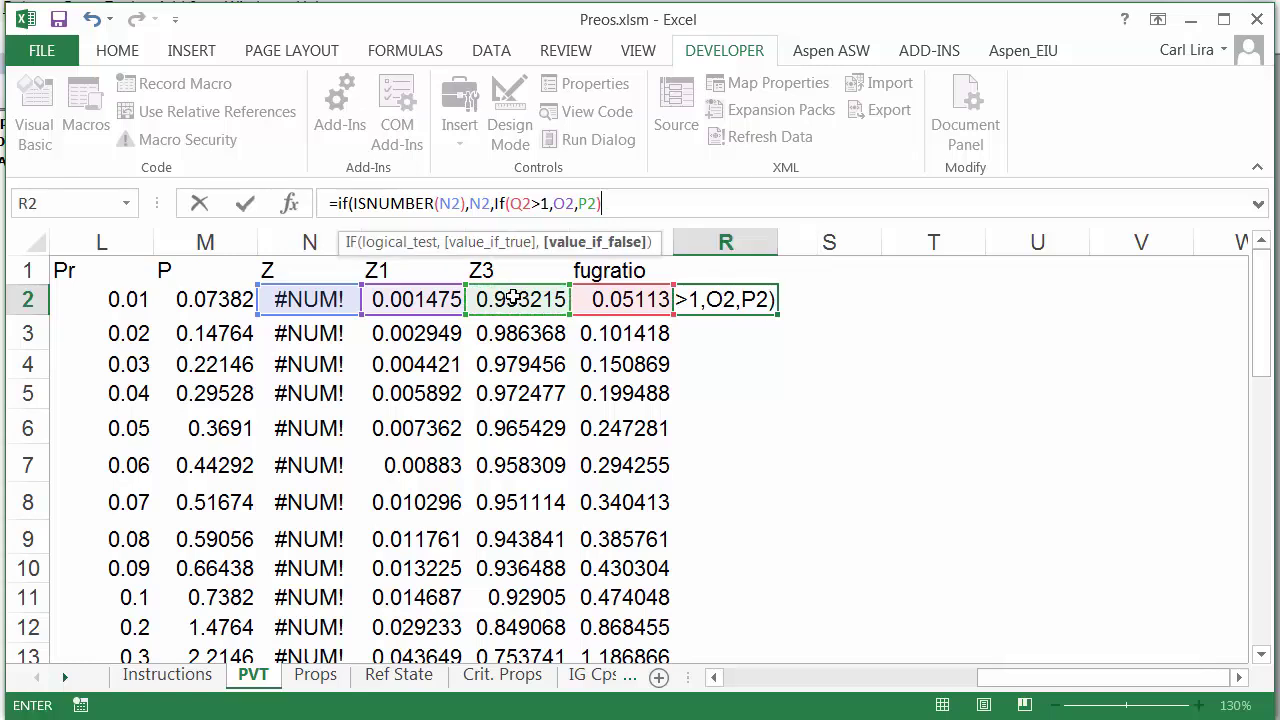
type(")")
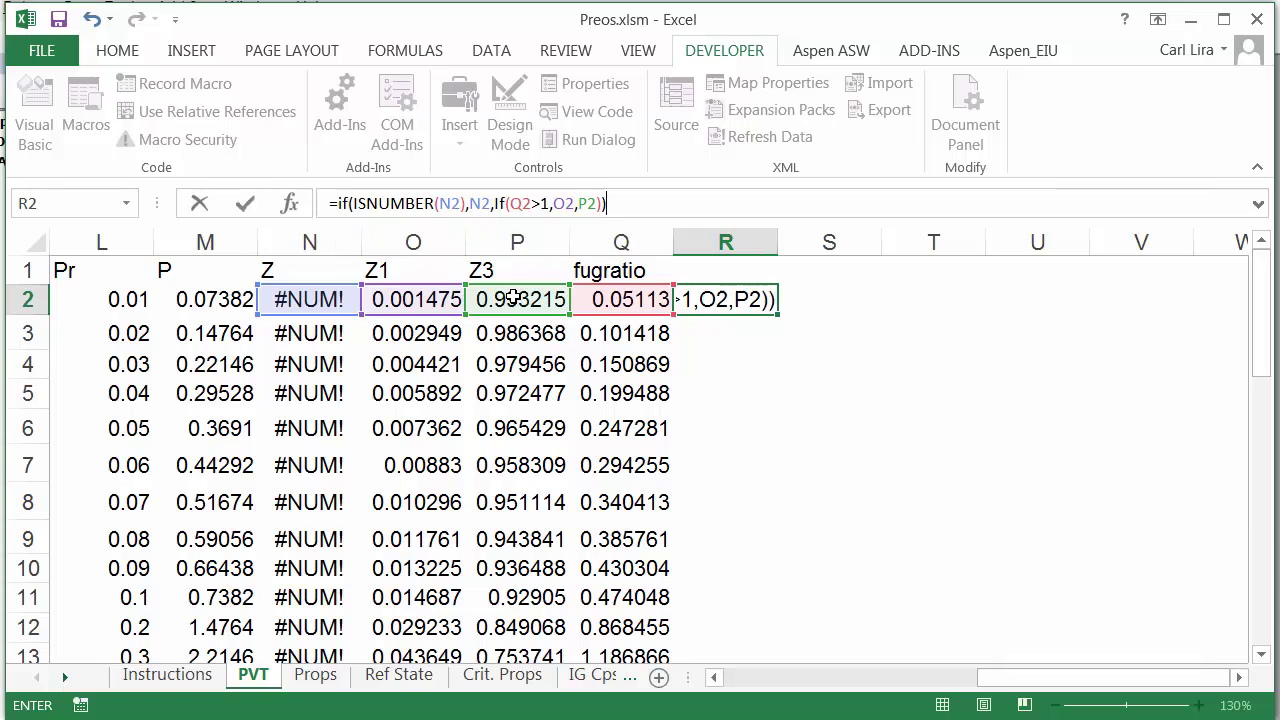
Commit the R2 formula and fill it down to R29, scrolling to check the Z values
key("ctrl+Return")
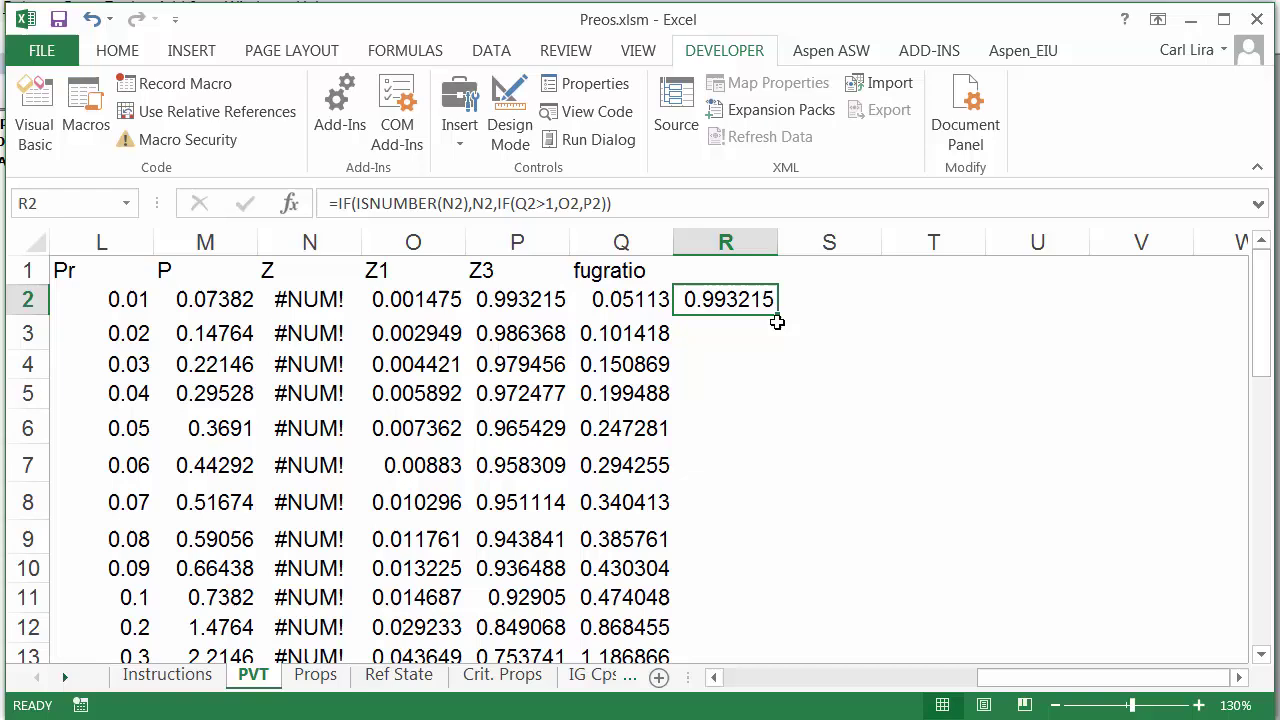
left_click_drag(777, 317, 757, 714)
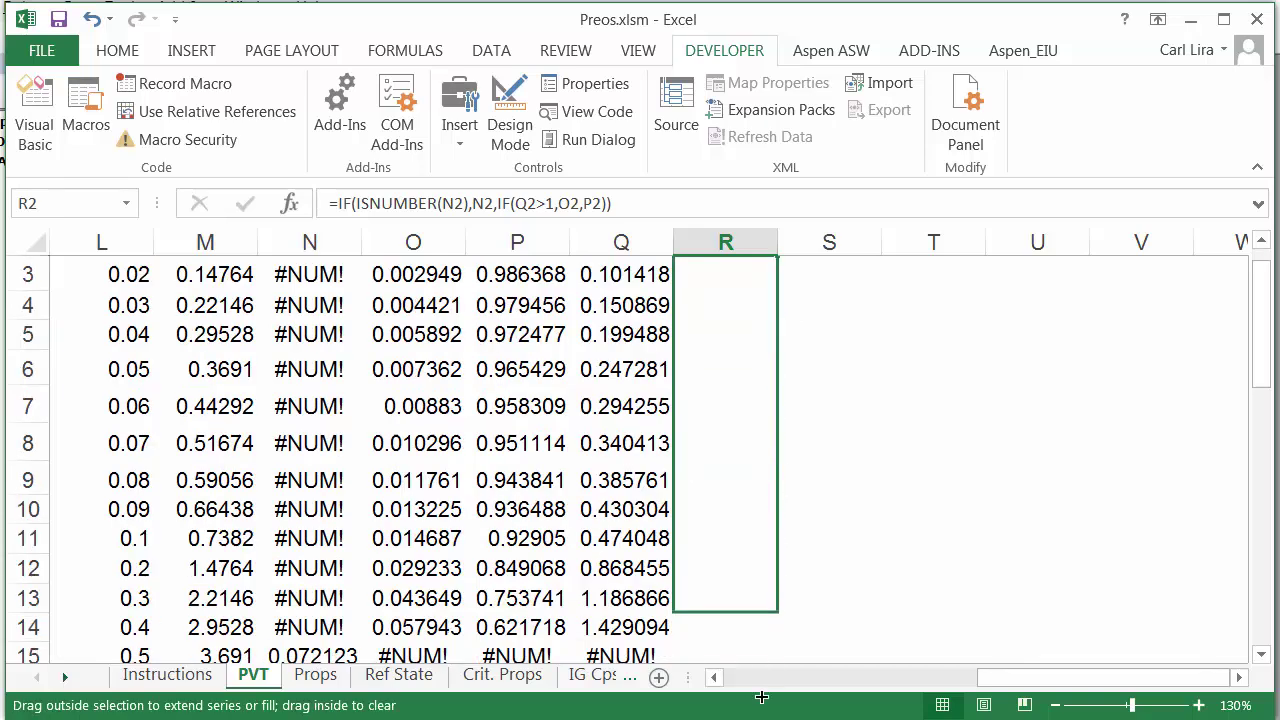
mouse_move(757, 714)
left_mouse_down()
mouse_move(740, 597)
mouse_move(740, 609)
left_mouse_up()
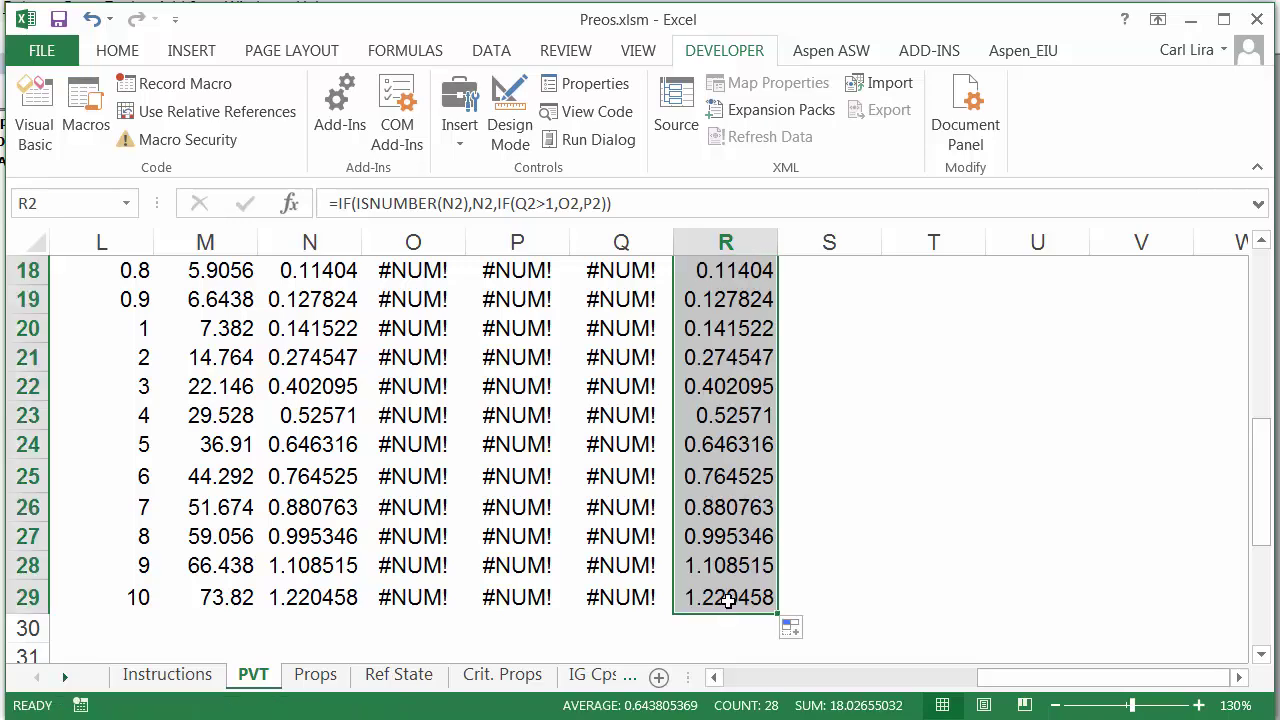
scroll(708, 460, "up", 2)
scroll(709, 400, "up", 4)
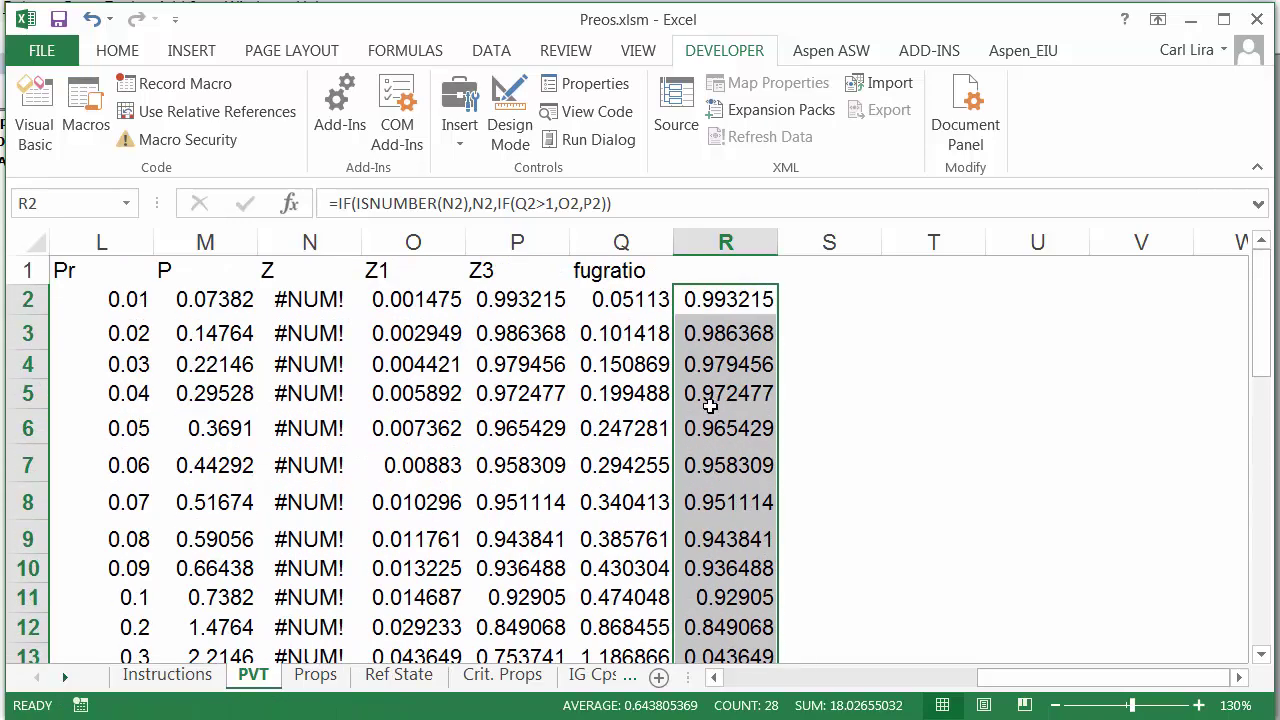
scroll(715, 450, "down", 4)
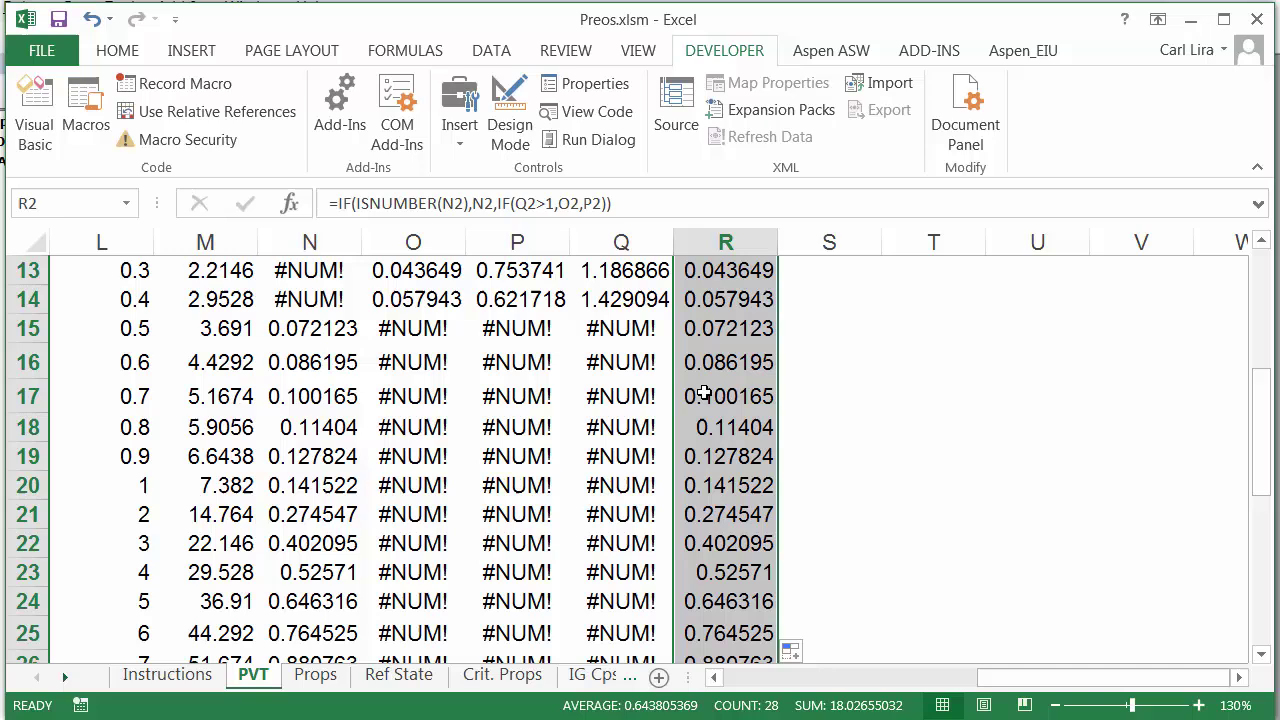
scroll(723, 418, "down", 1)
scroll(725, 420, "down", 2)
scroll(722, 422, "up", 4)
scroll(725, 416, "up", 3)
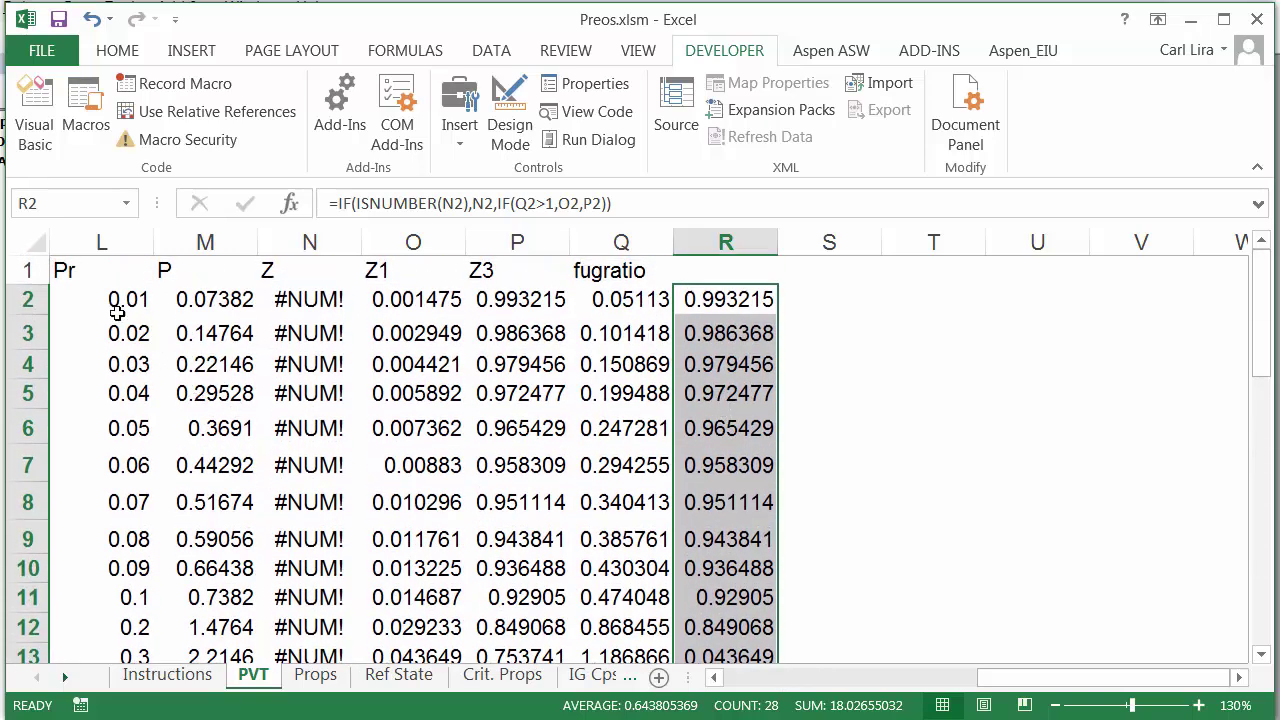
Select the Pr values in column L down to row 29 together with the Z values in column R
left_click_drag(110, 300, 128, 676)
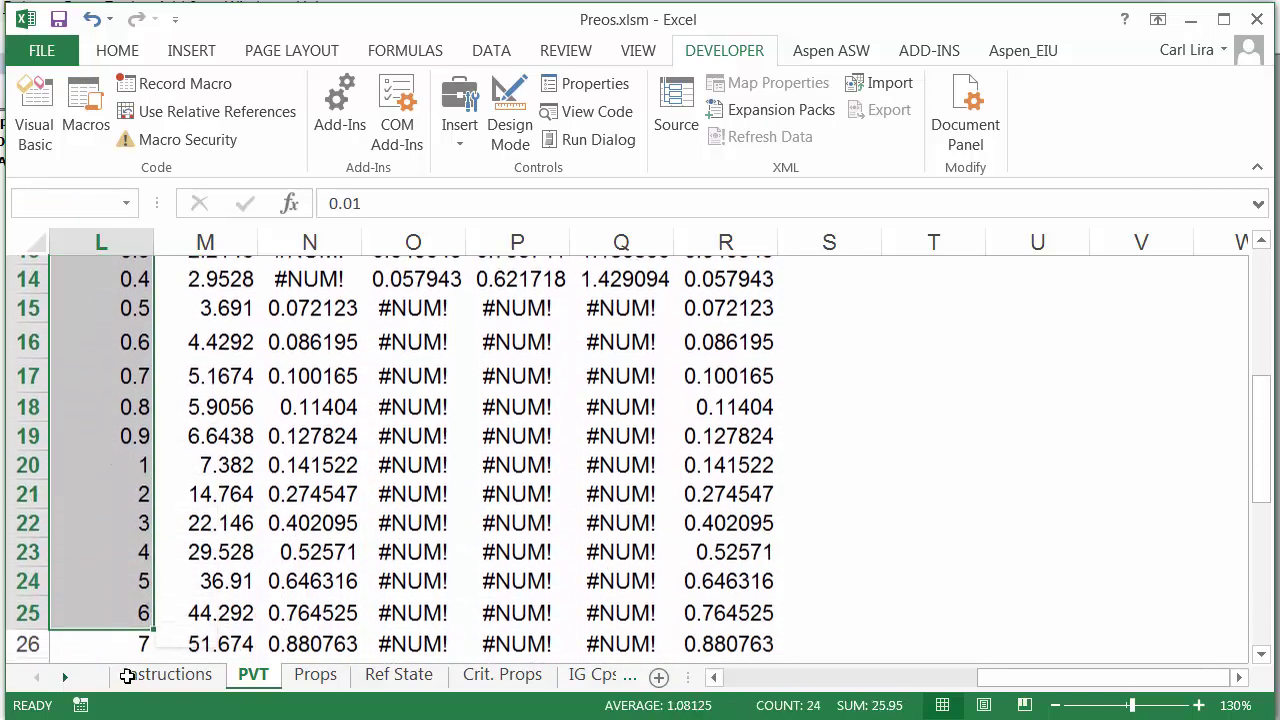
left_click_drag(128, 676, 125, 584)
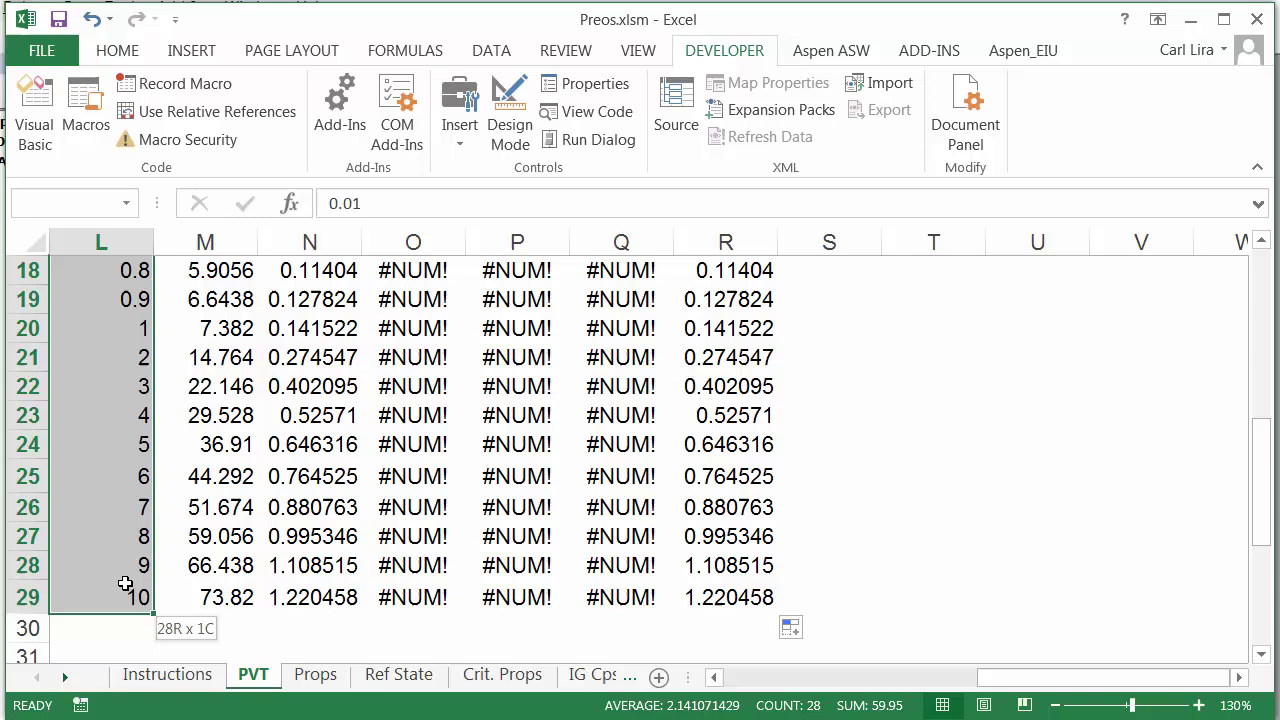
scroll(723, 540, "up", 6)
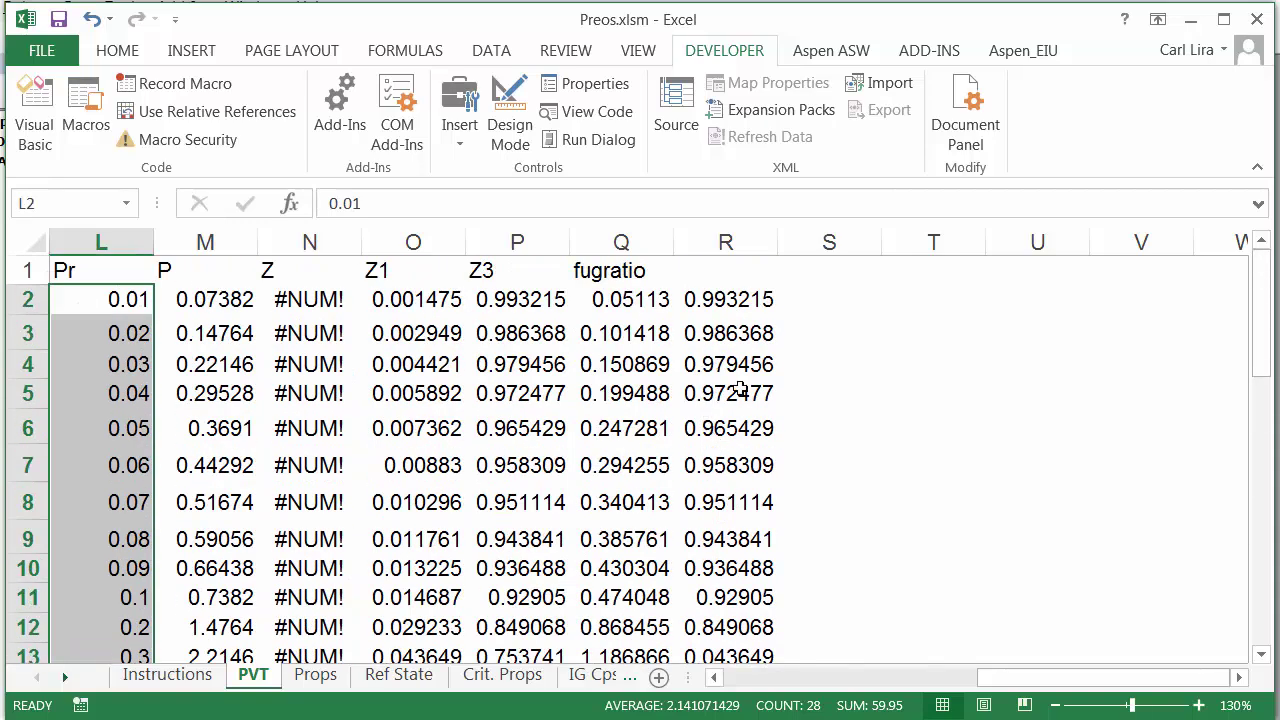
mouse_move(728, 299)
left_mouse_down()
mouse_move(719, 685)
mouse_move(721, 607)
mouse_move(720, 628)
left_mouse_up()
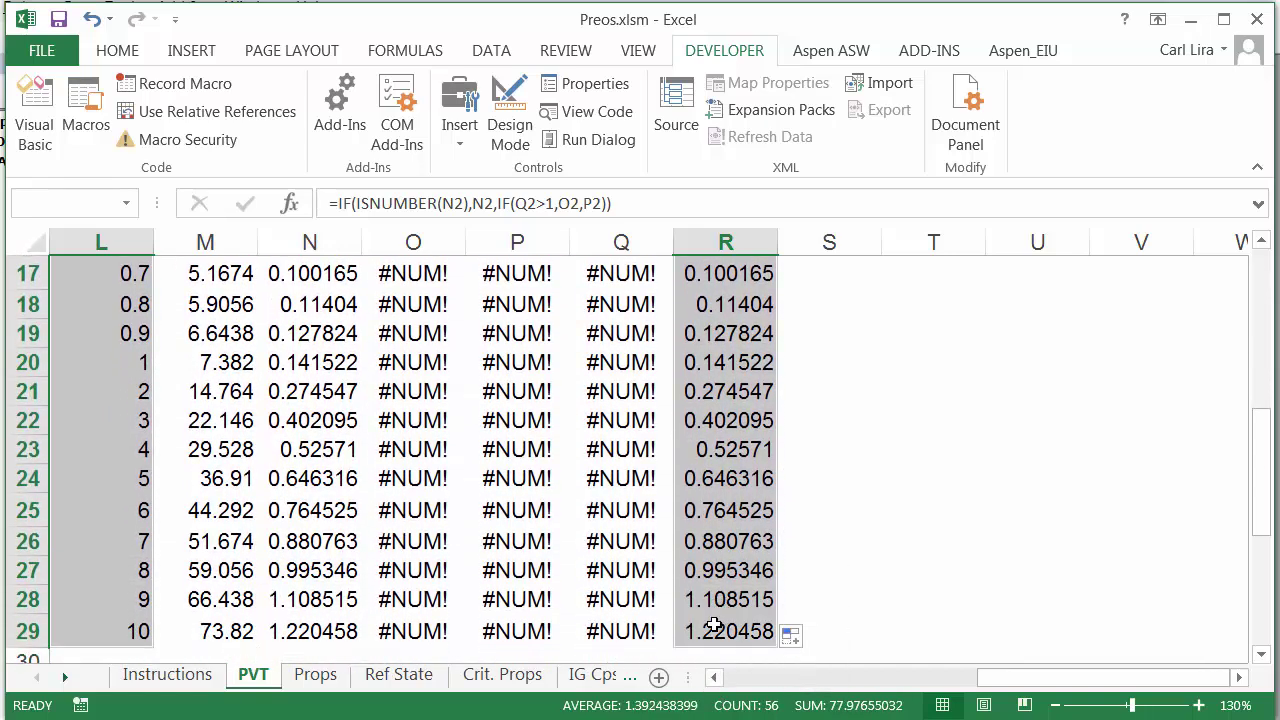
Insert a Scatter with Straight Lines and Markers chart of Z versus Pr
left_click(206, 58)
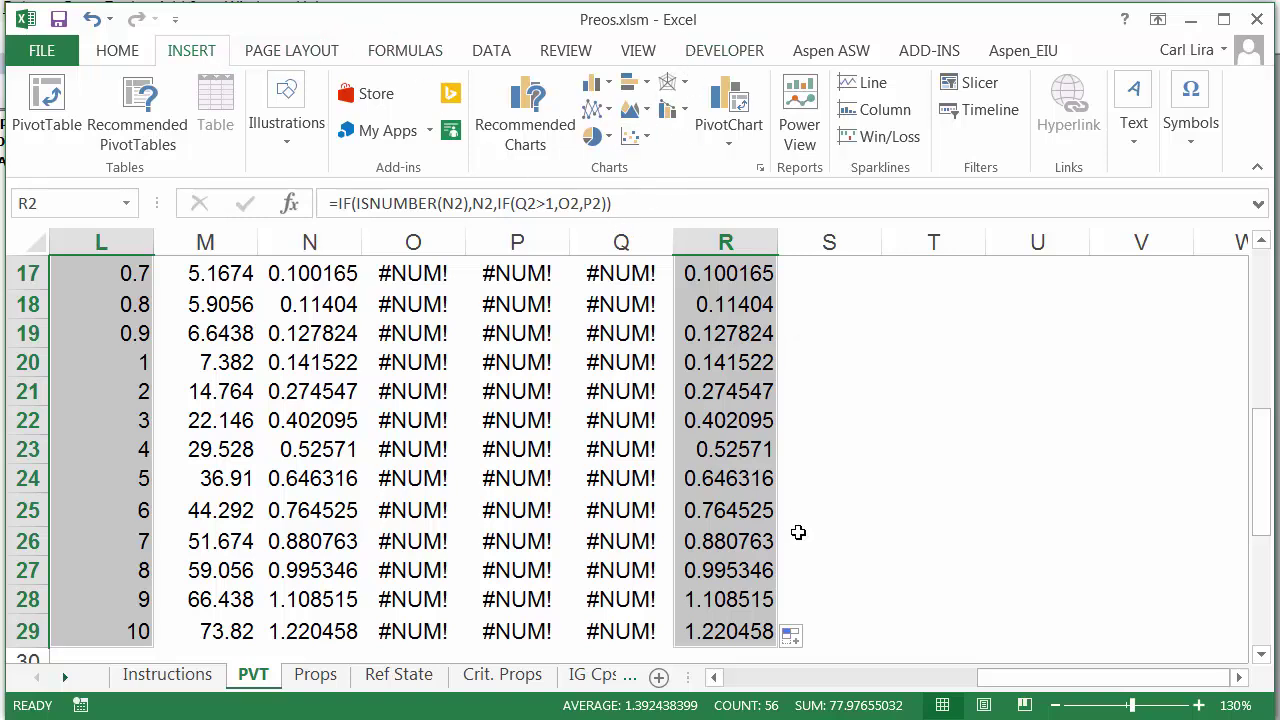
key("ctrl+c")
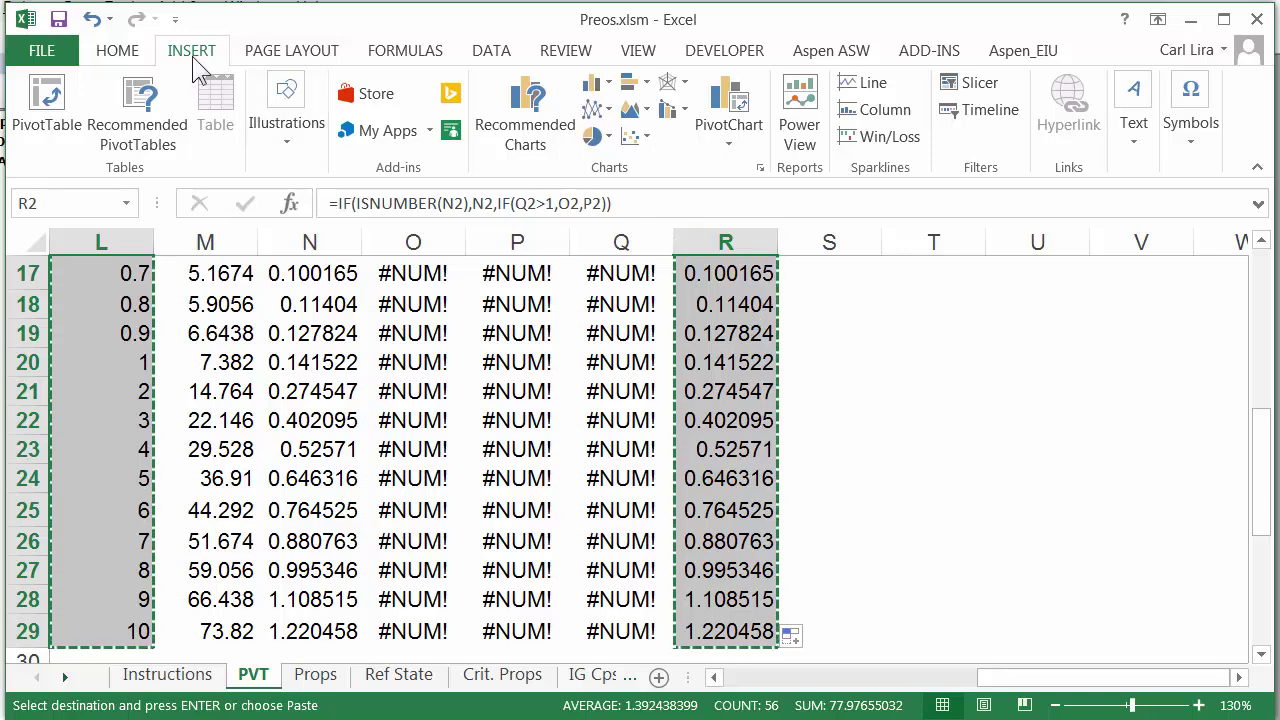
left_click(640, 138)
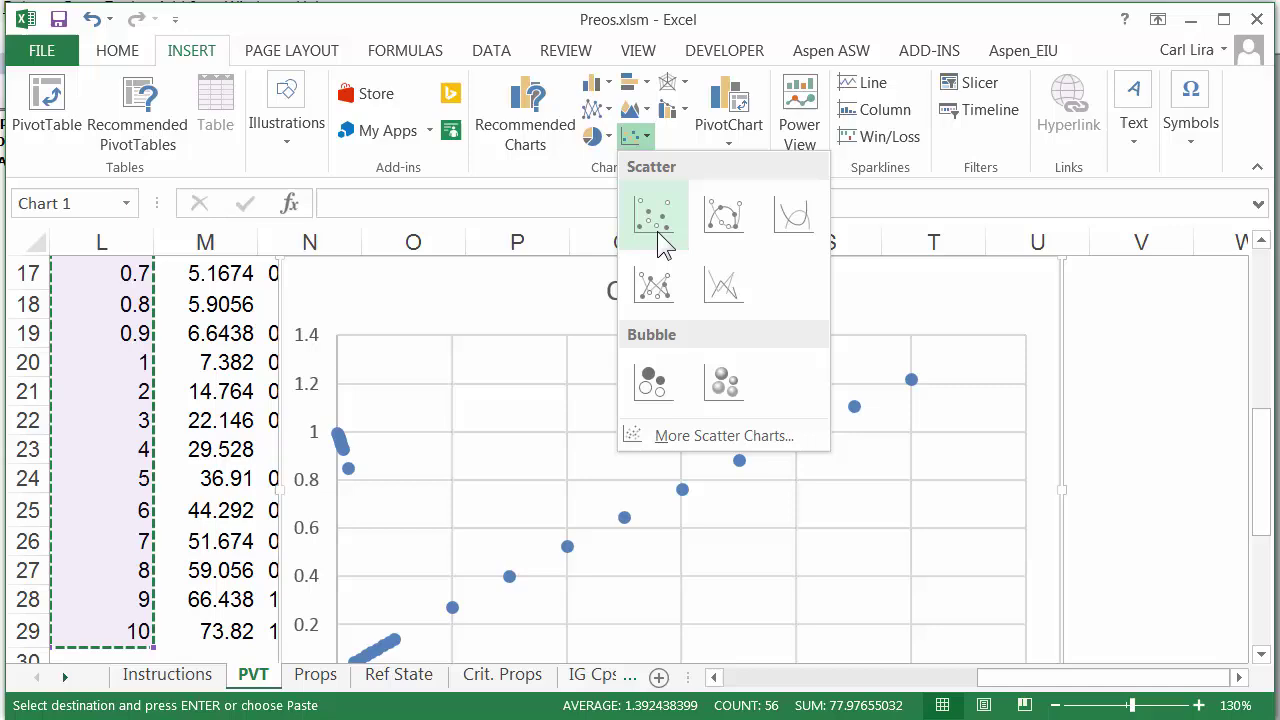
left_click(657, 287)
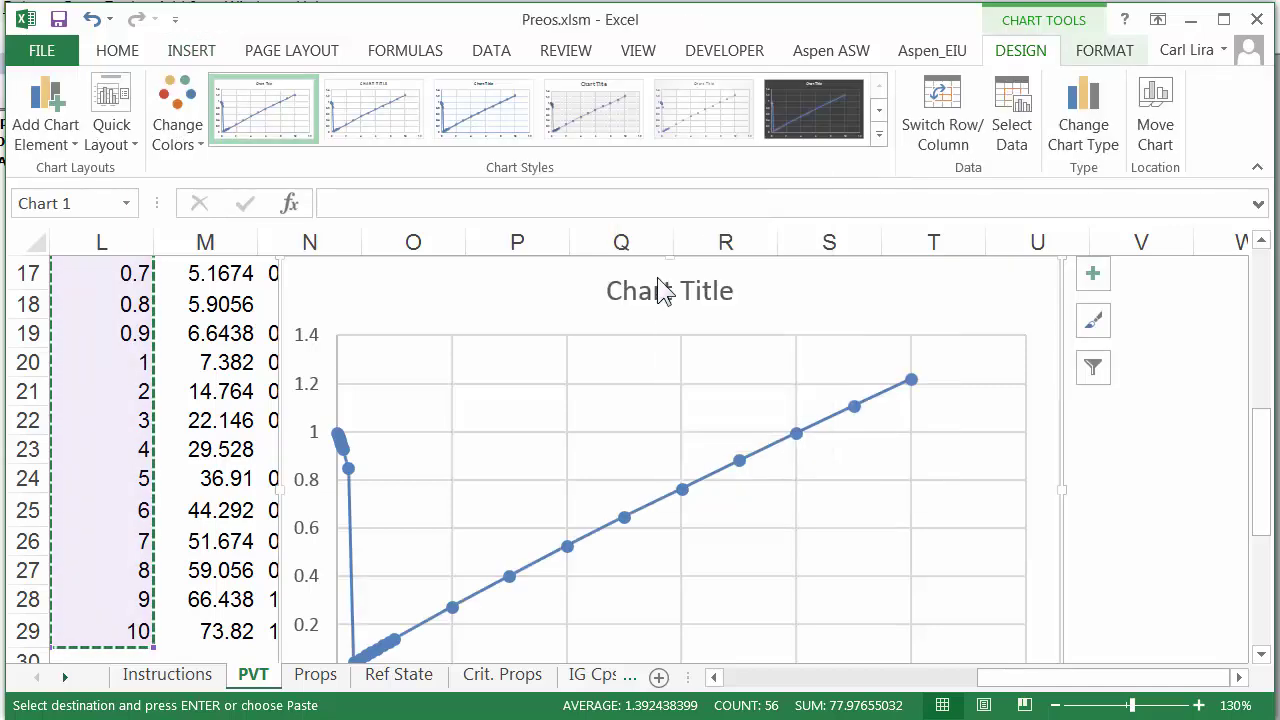
Collapse the ribbon to tab names and scroll so the whole Z-versus-Pr chart is visible
scroll(705, 500, "down", 1)
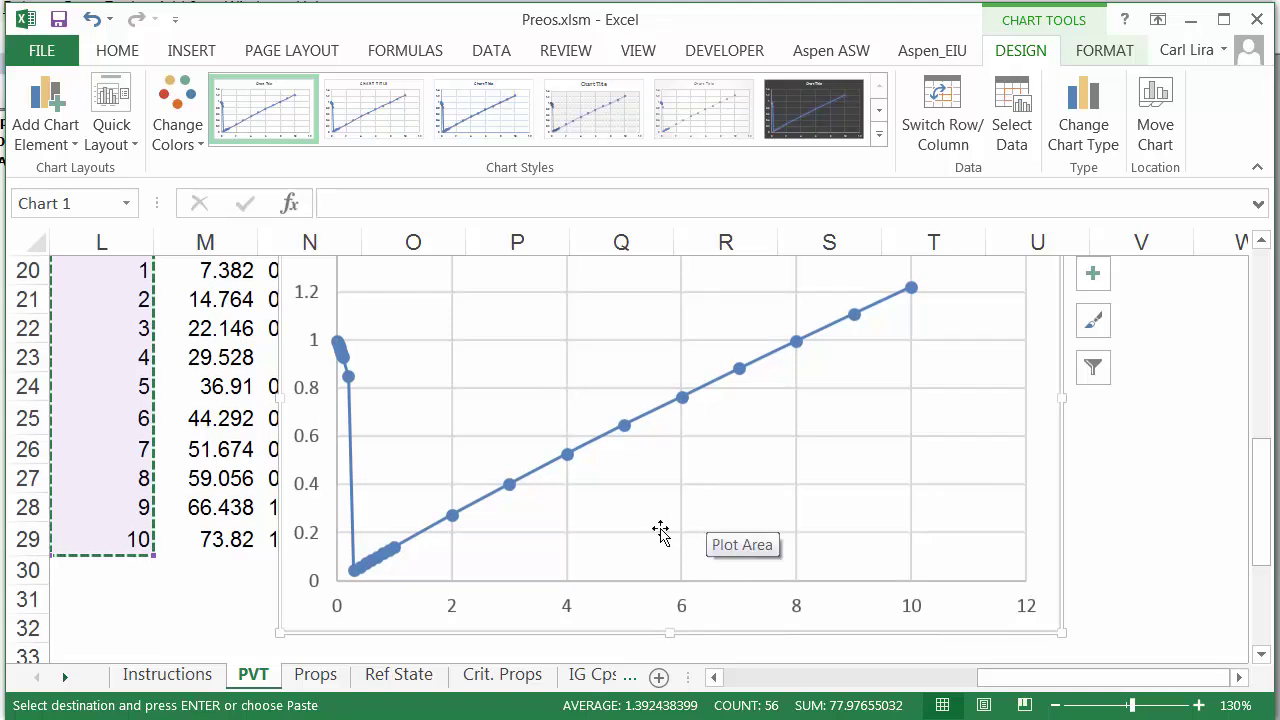
scroll(650, 532, "down", 1)
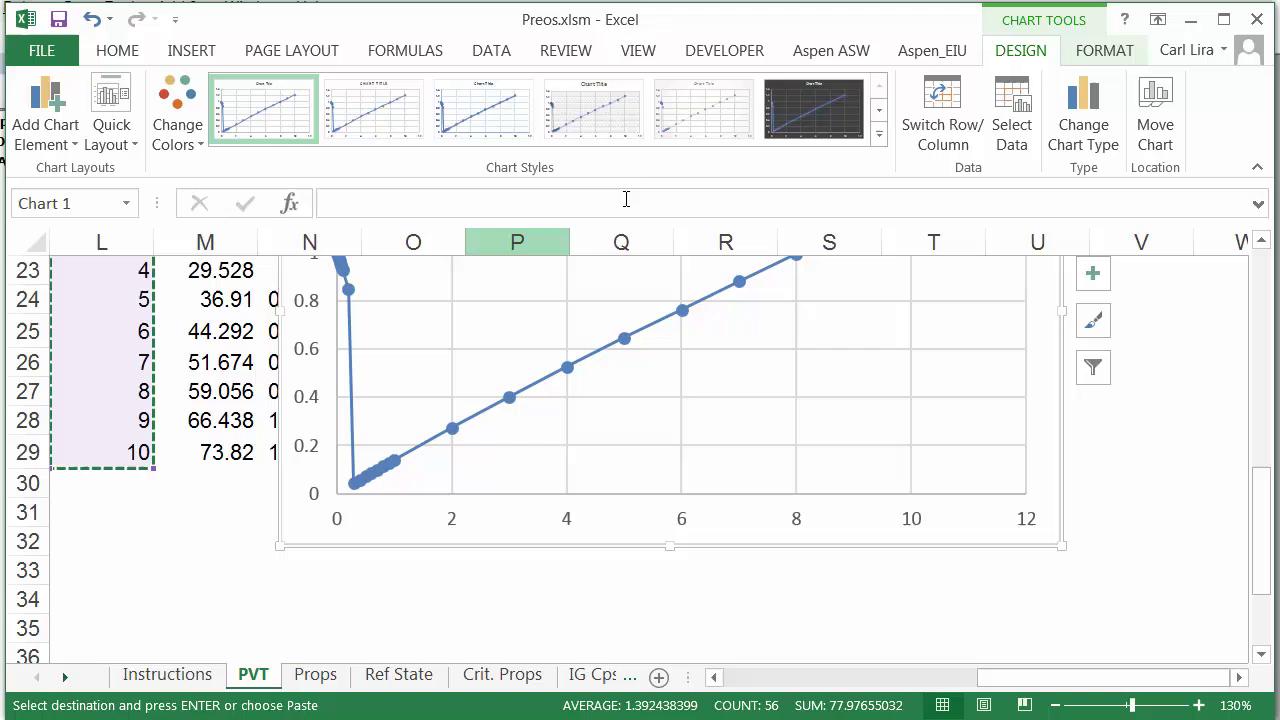
left_click(1257, 167)
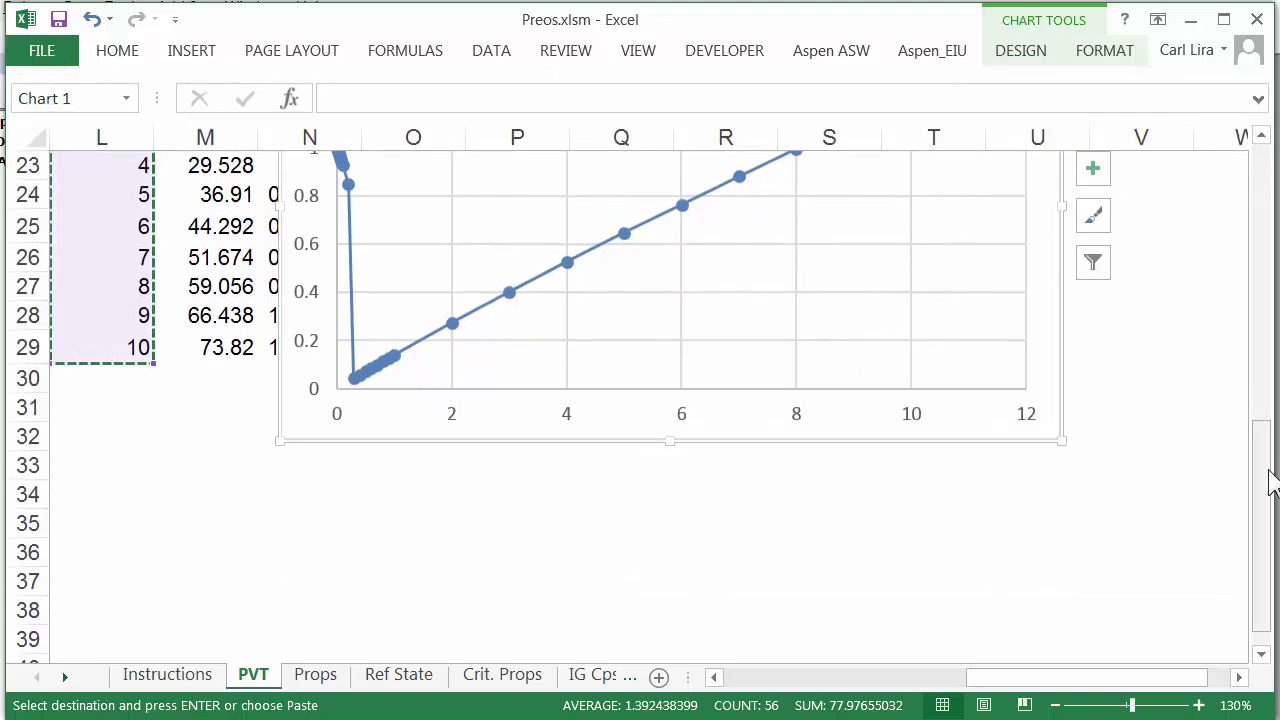
left_click_drag(1260, 434, 1257, 418)
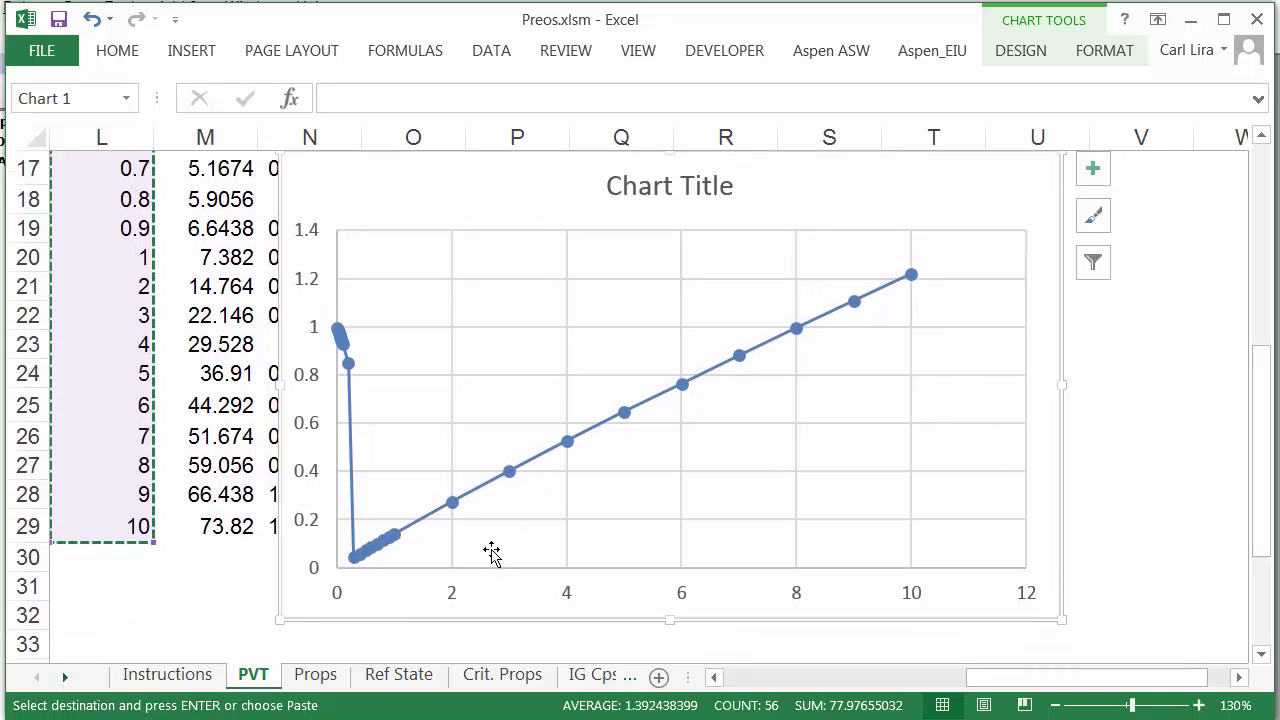
Put the horizontal Pr axis on a logarithmic scale in Format Axis
double_click(552, 597)
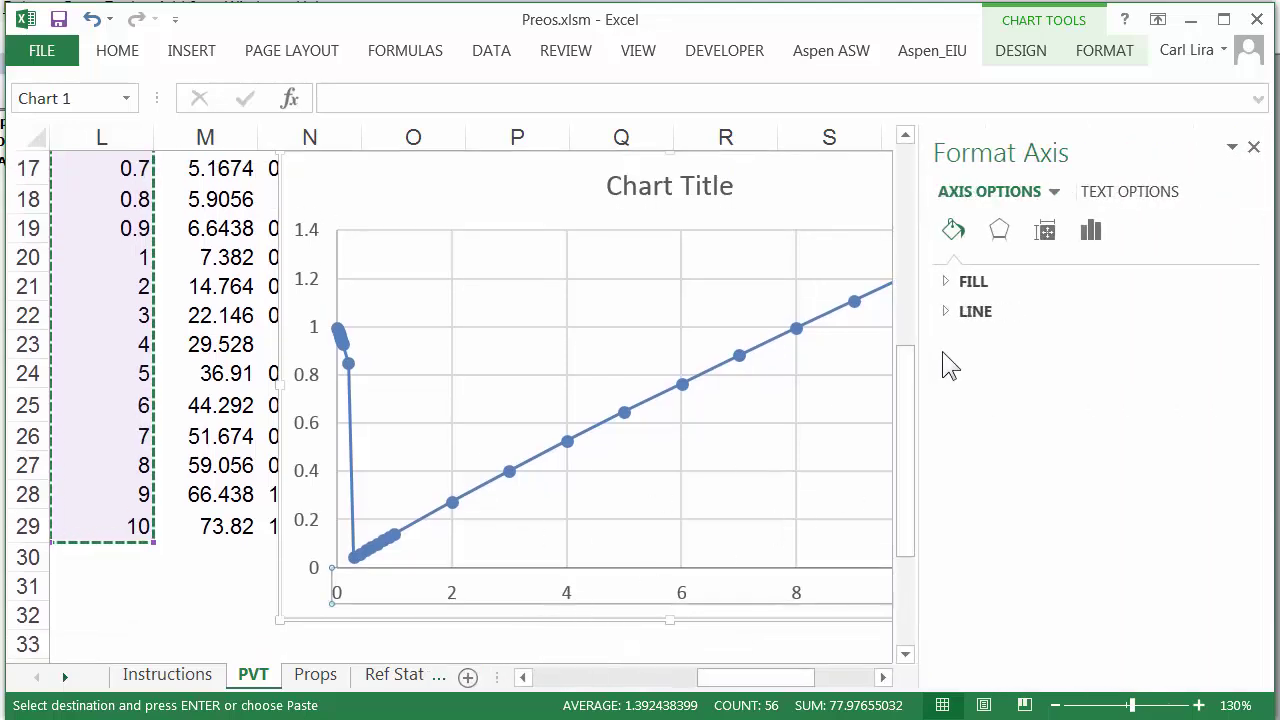
left_click(603, 584)
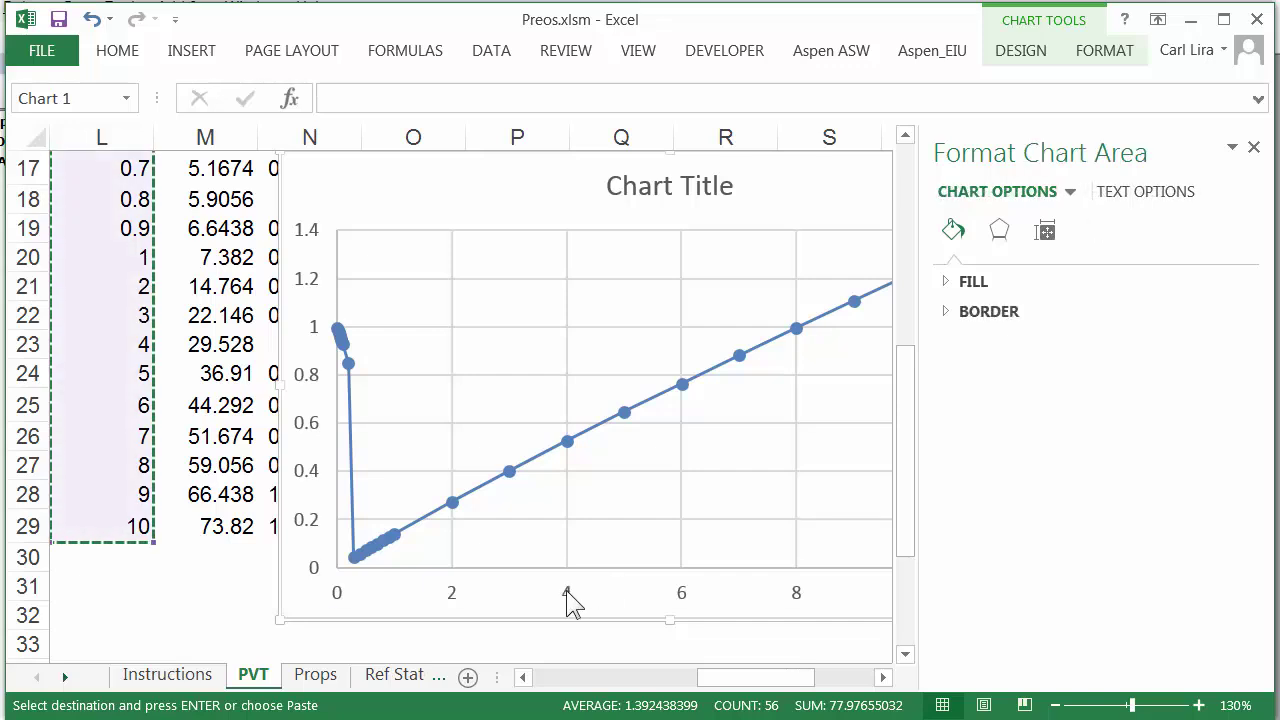
left_click(566, 590)
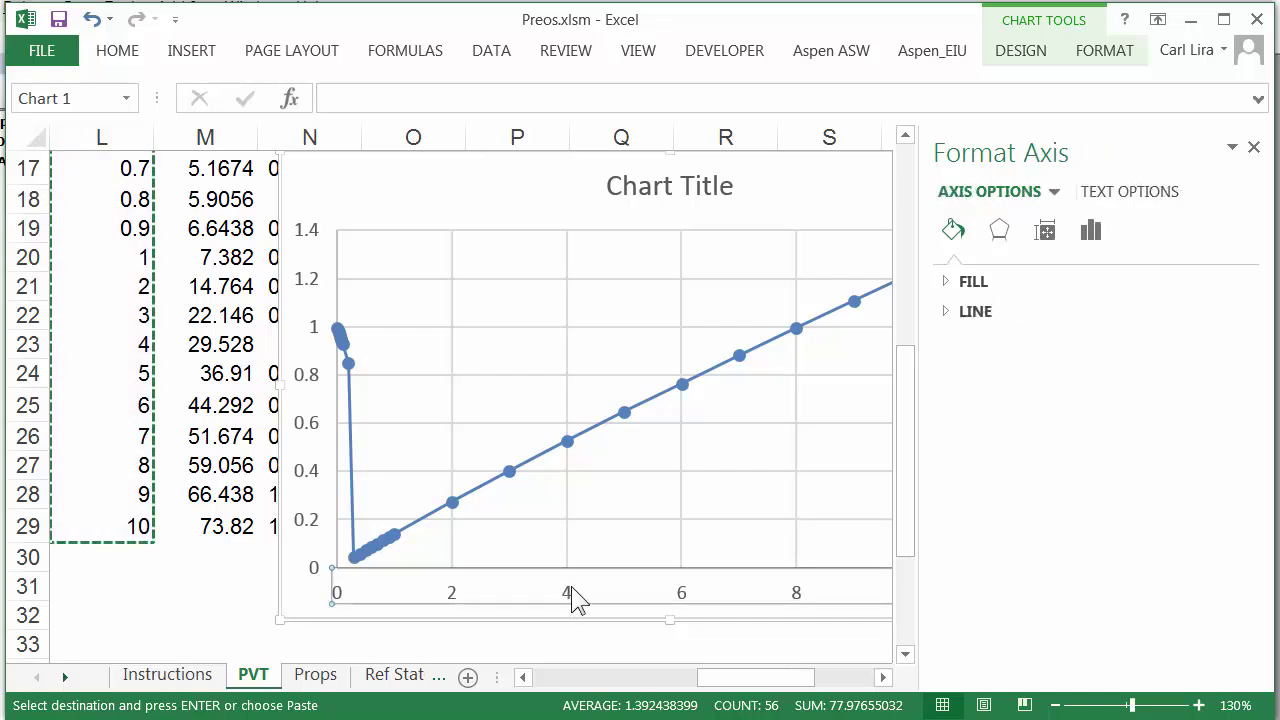
left_click(1090, 232)
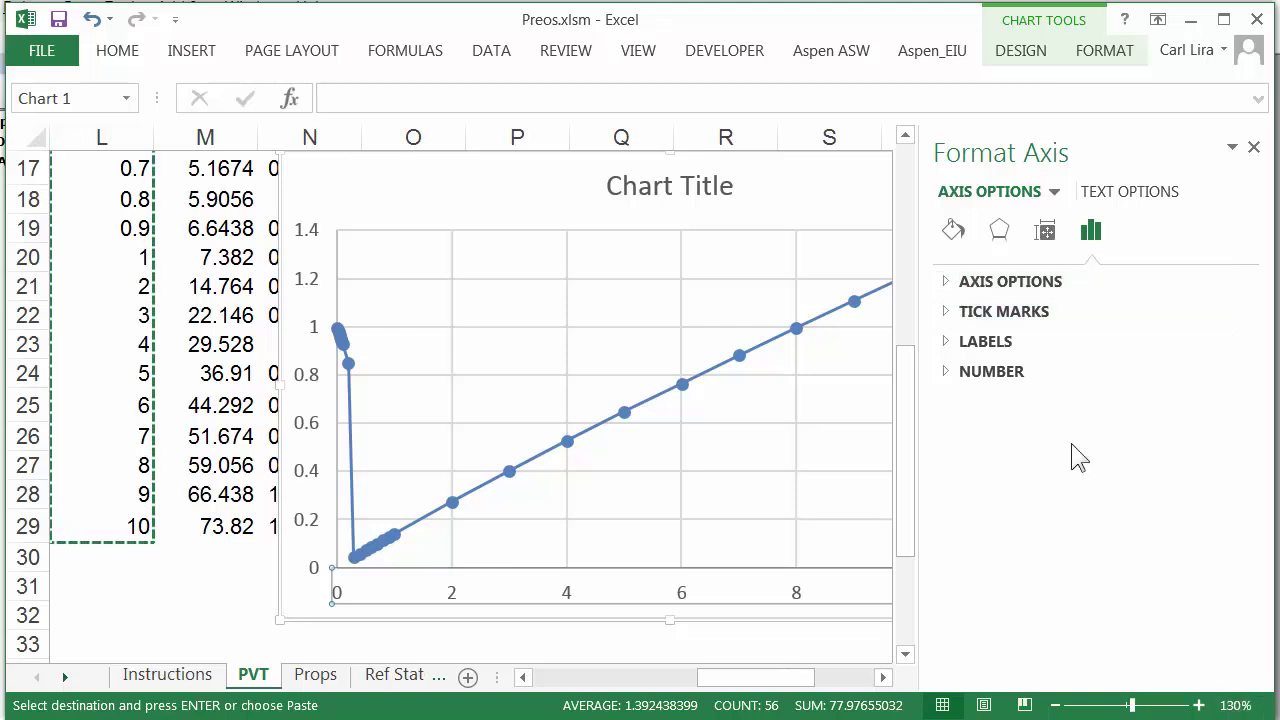
left_click(946, 281)
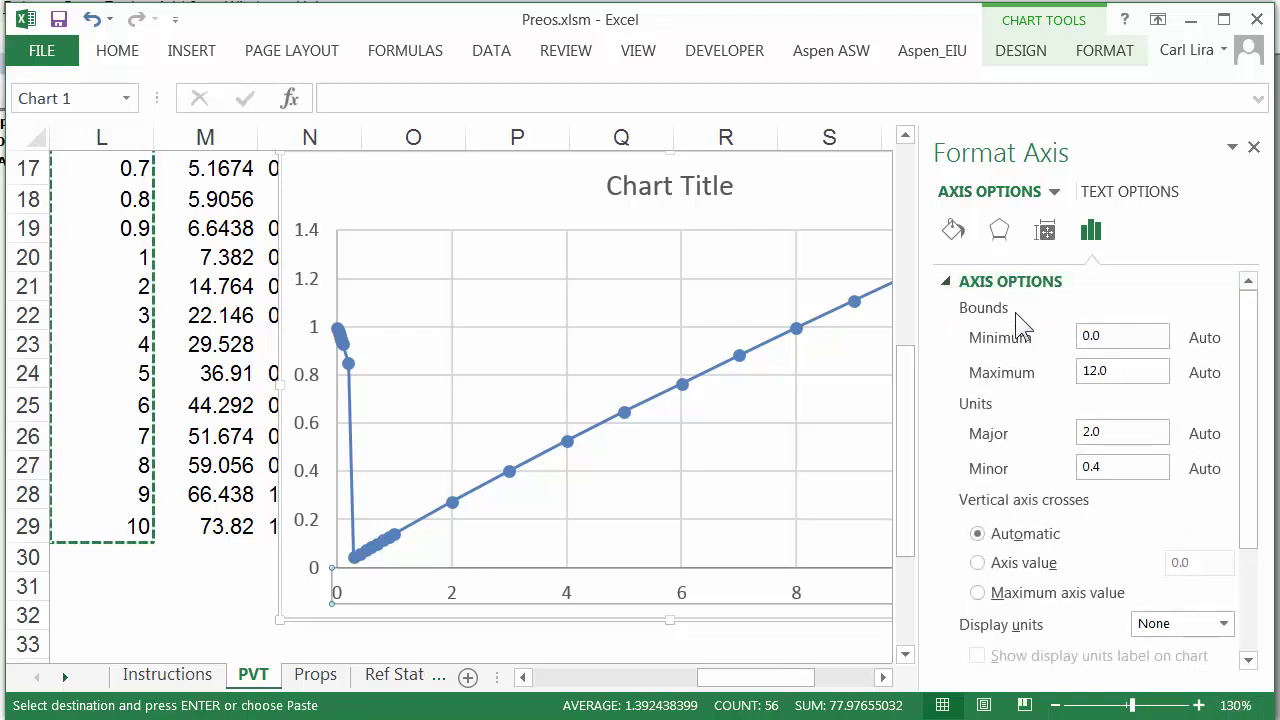
scroll(1055, 428, "down", 2)
scroll(1059, 480, "down", 2)
scroll(1059, 512, "down", 1)
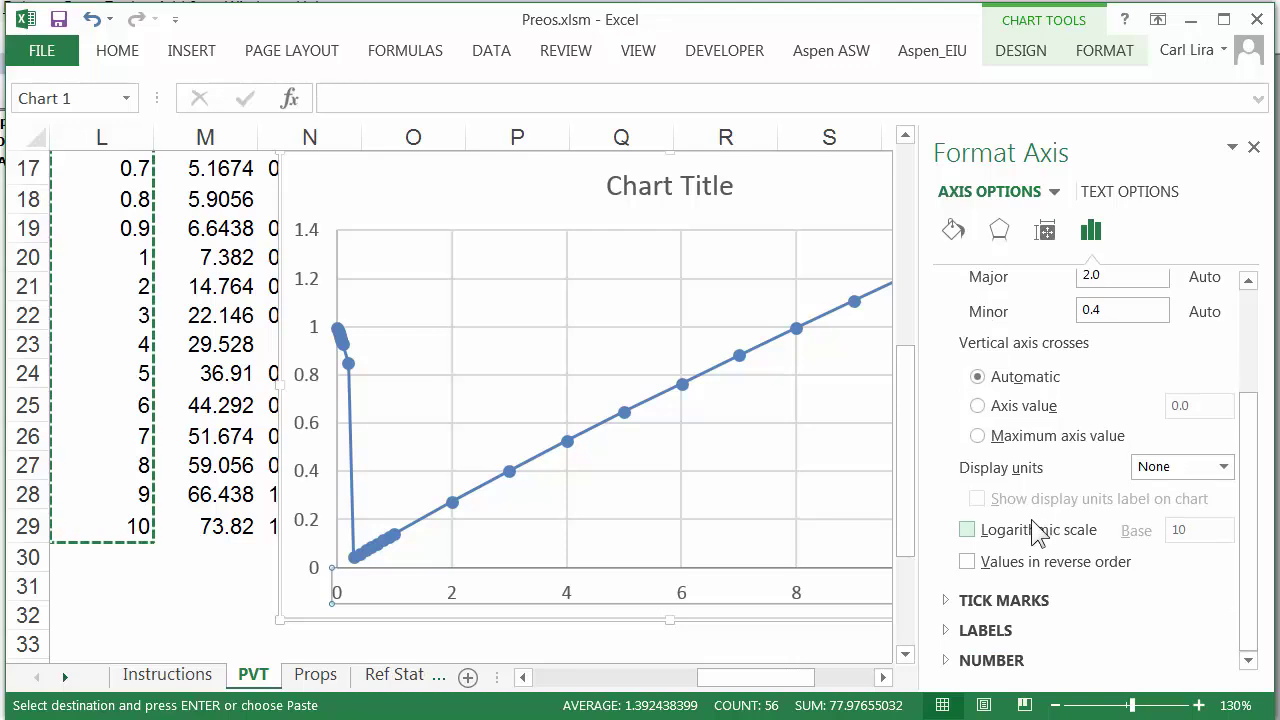
left_click(975, 538)
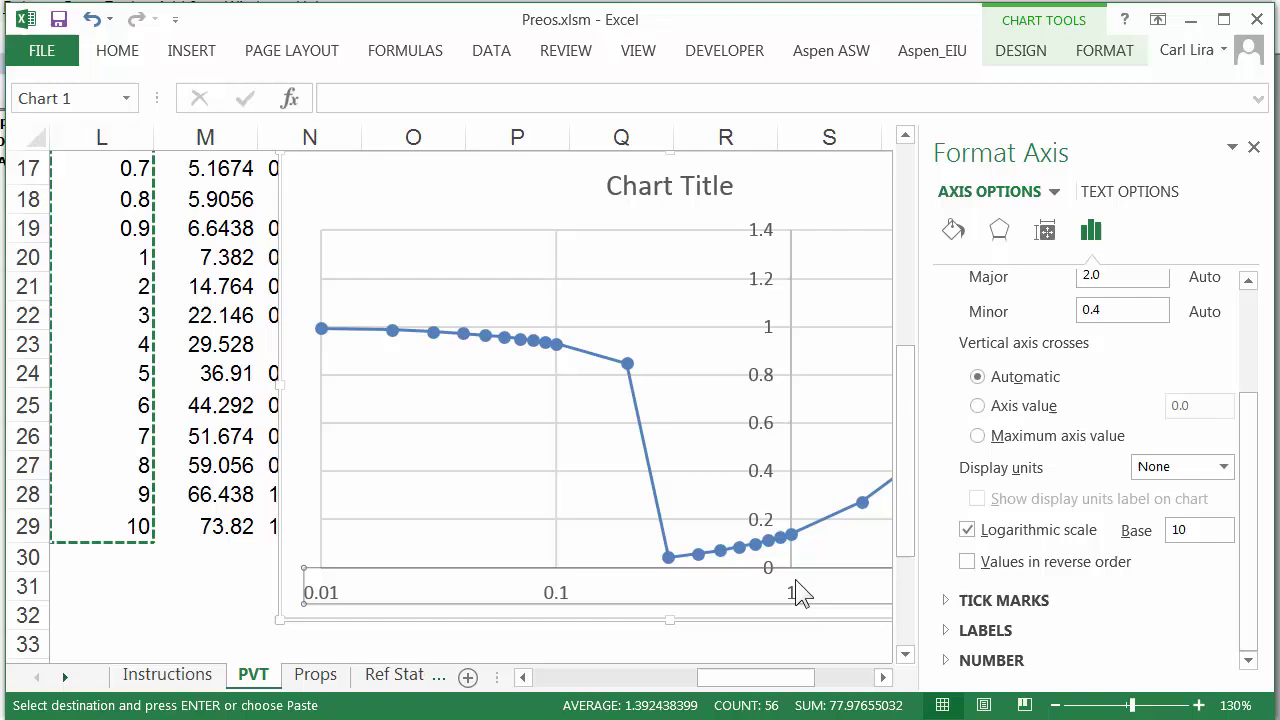
Make the vertical axis cross the Pr axis at value 0.01
left_click(979, 406)
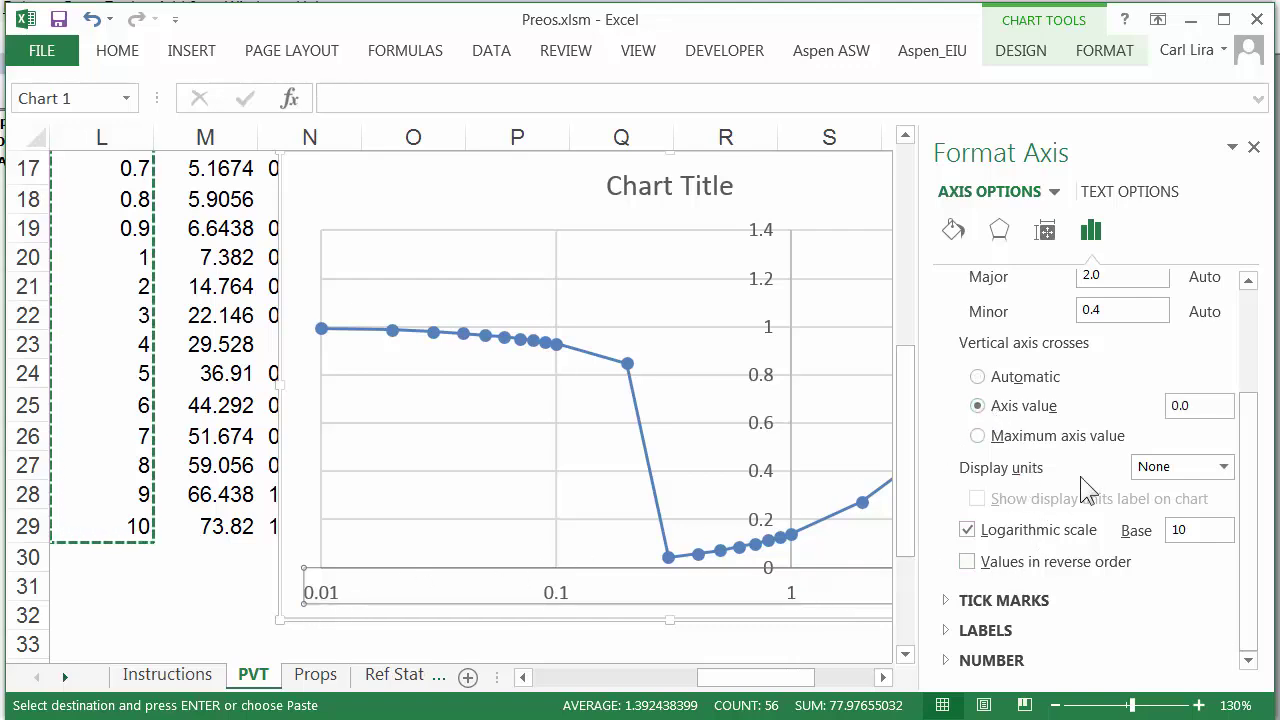
left_click(1199, 410)
type("1")
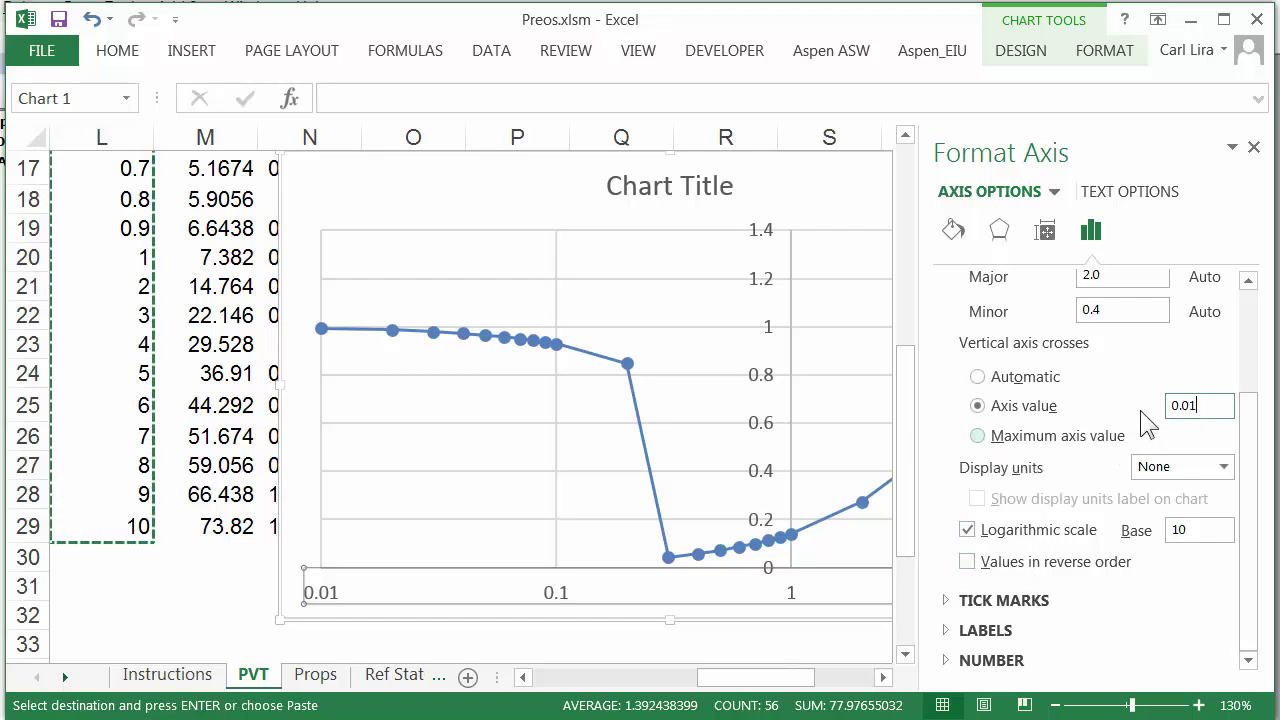
key("Return")
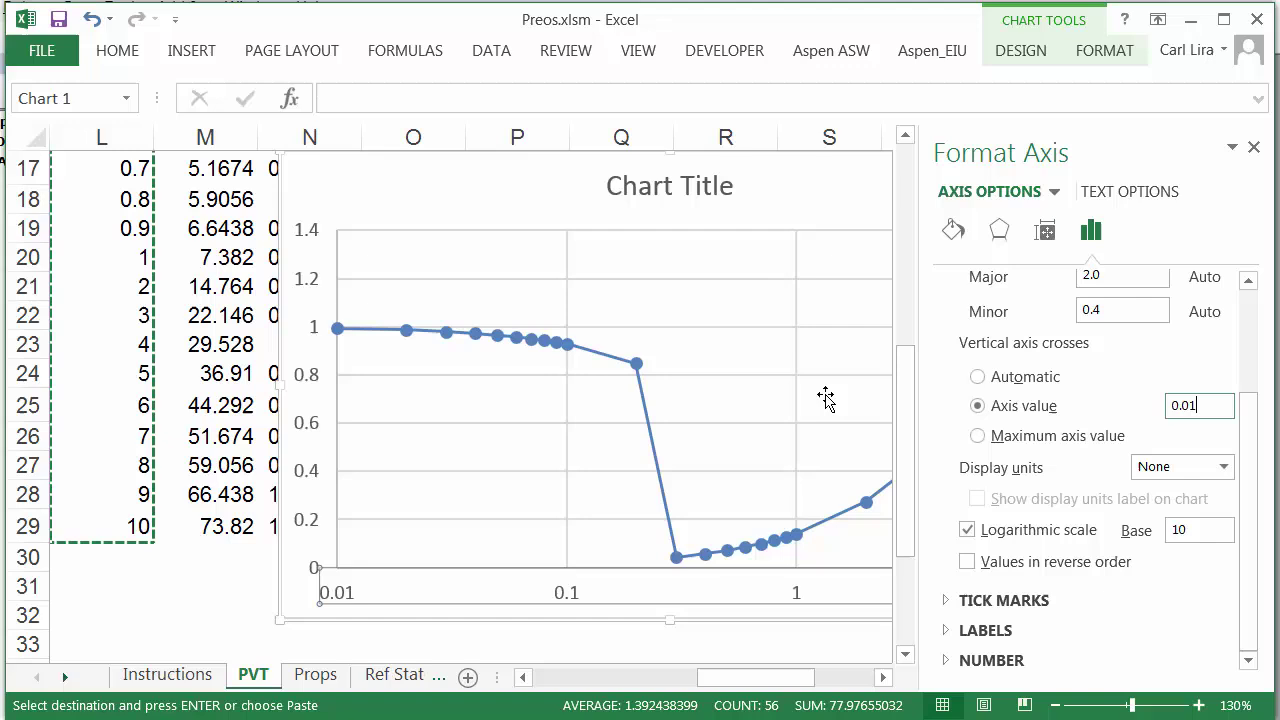
left_click(1253, 148)
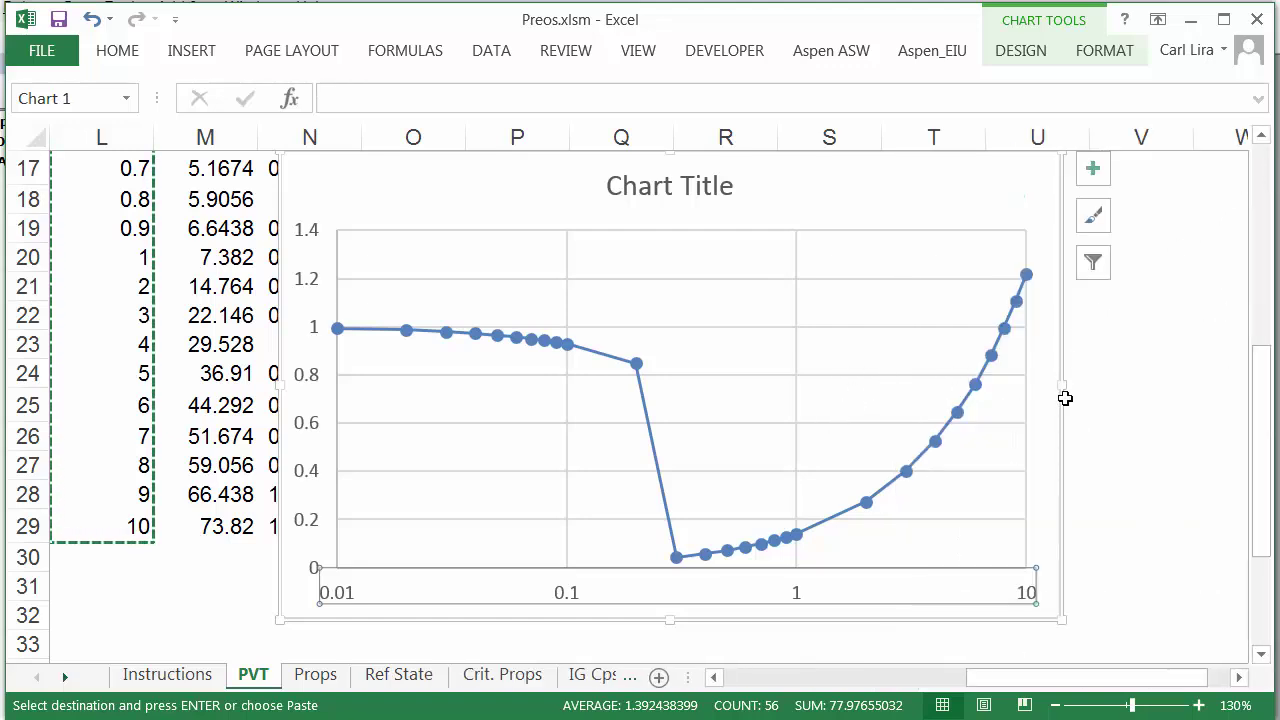
scroll(900, 400, "up", 1)
scroll(810, 400, "down", 1)
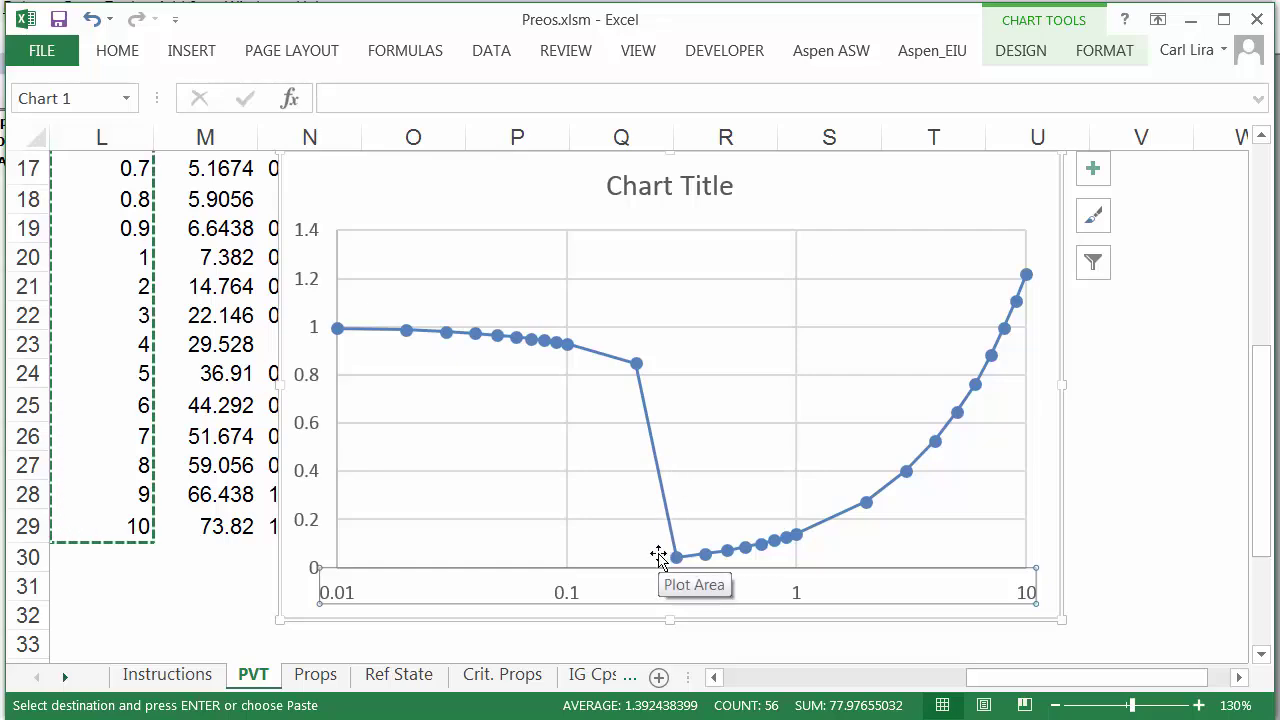
left_click(137, 588)
scroll(153, 565, "up", 3)
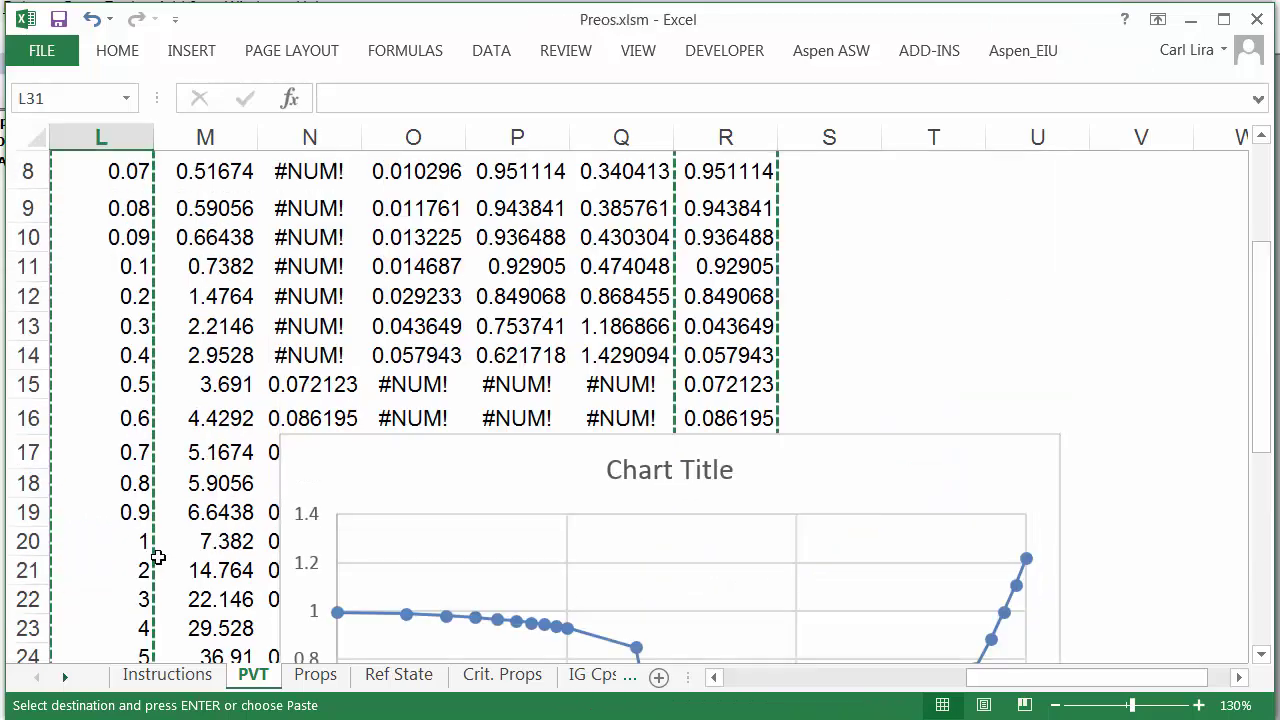
scroll(160, 551, "up", 1)
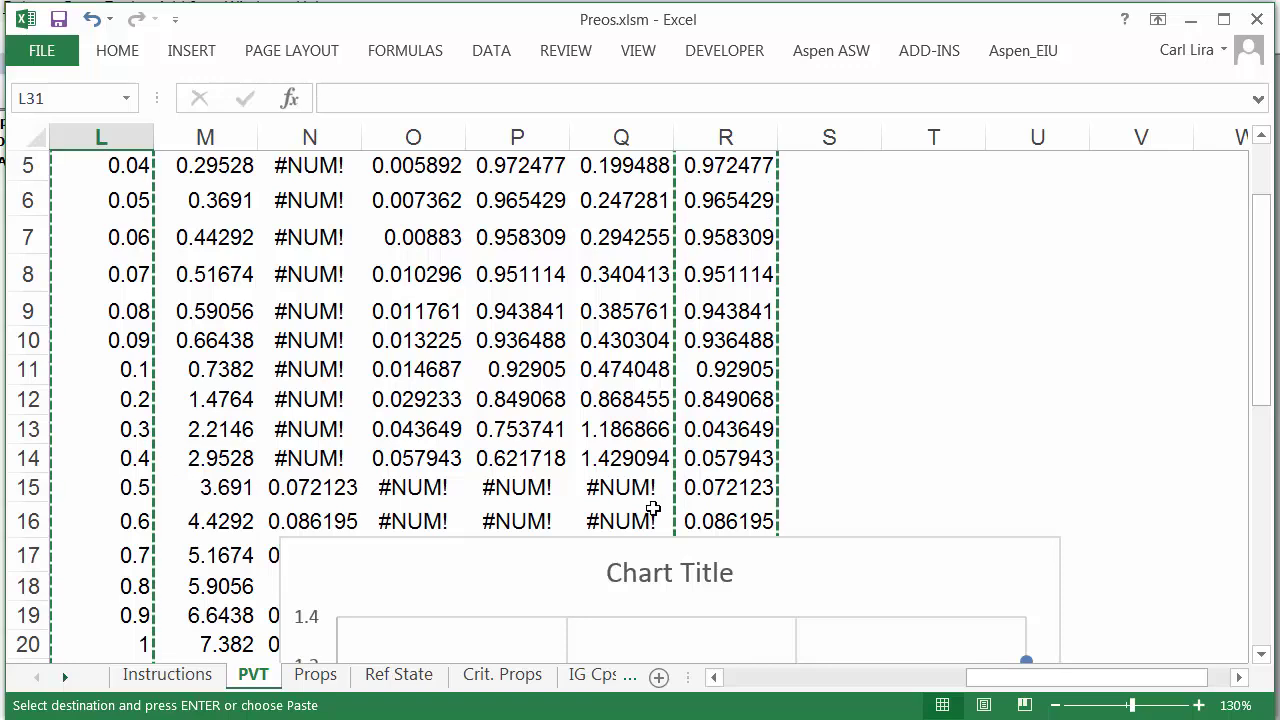
scroll(645, 502, "down", 1)
scroll(645, 502, "down", 2)
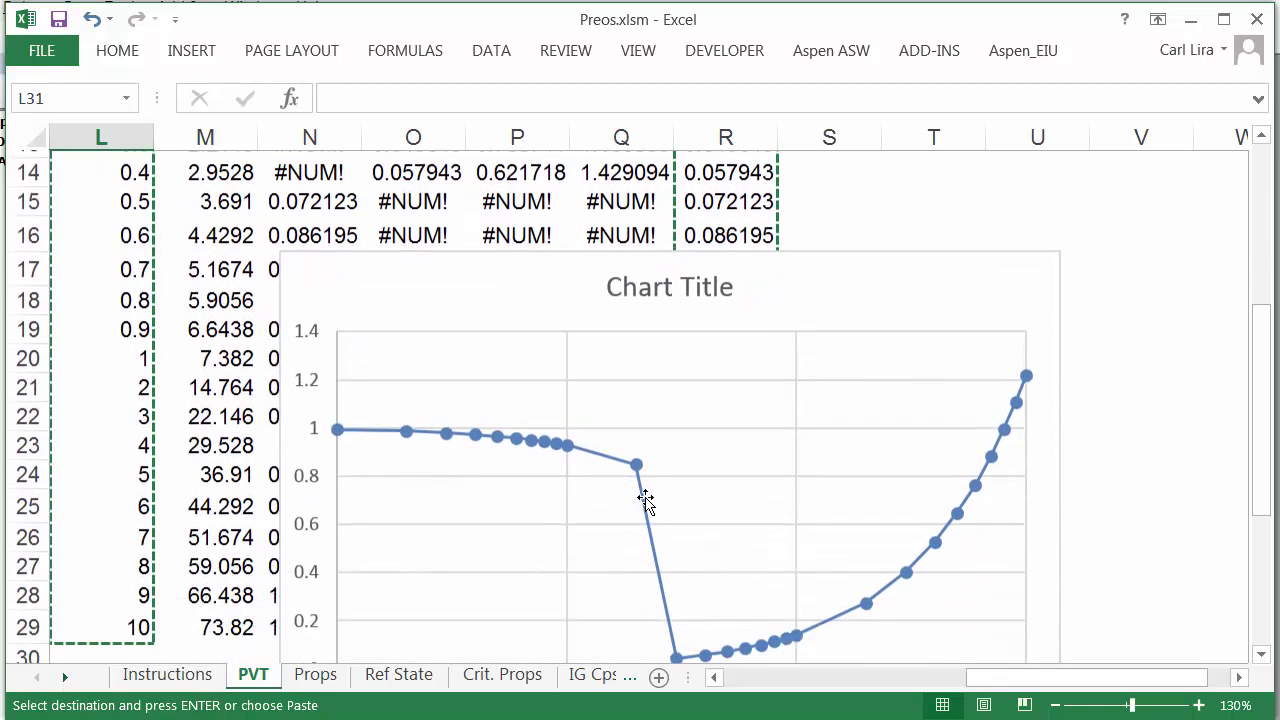
scroll(651, 505, "down", 1)
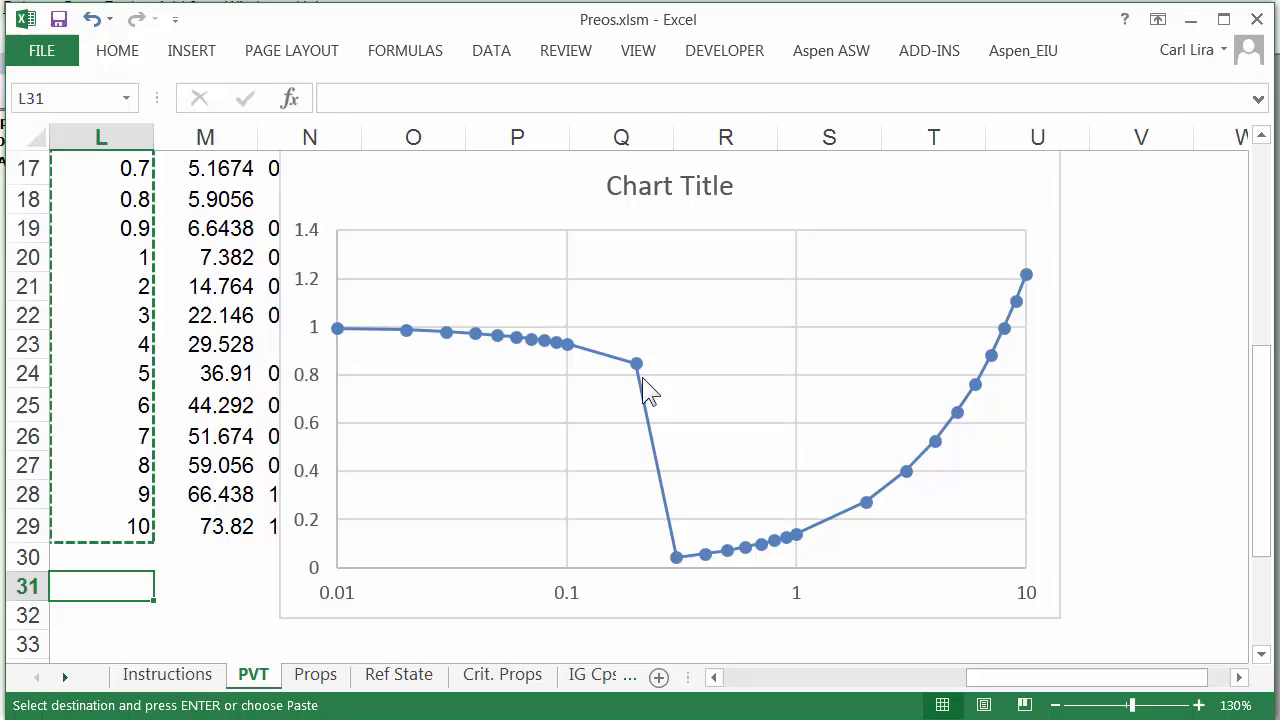
scroll(320, 429, "up", 2)
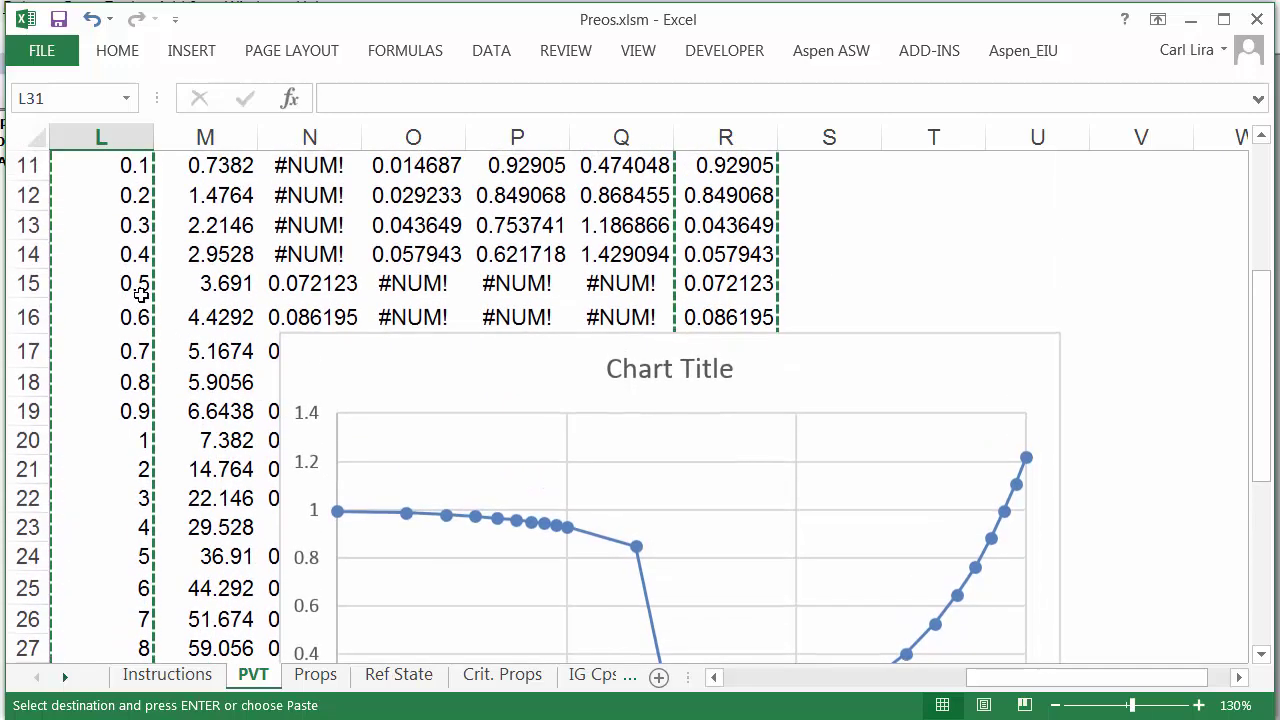
scroll(700, 440, "down", 2)
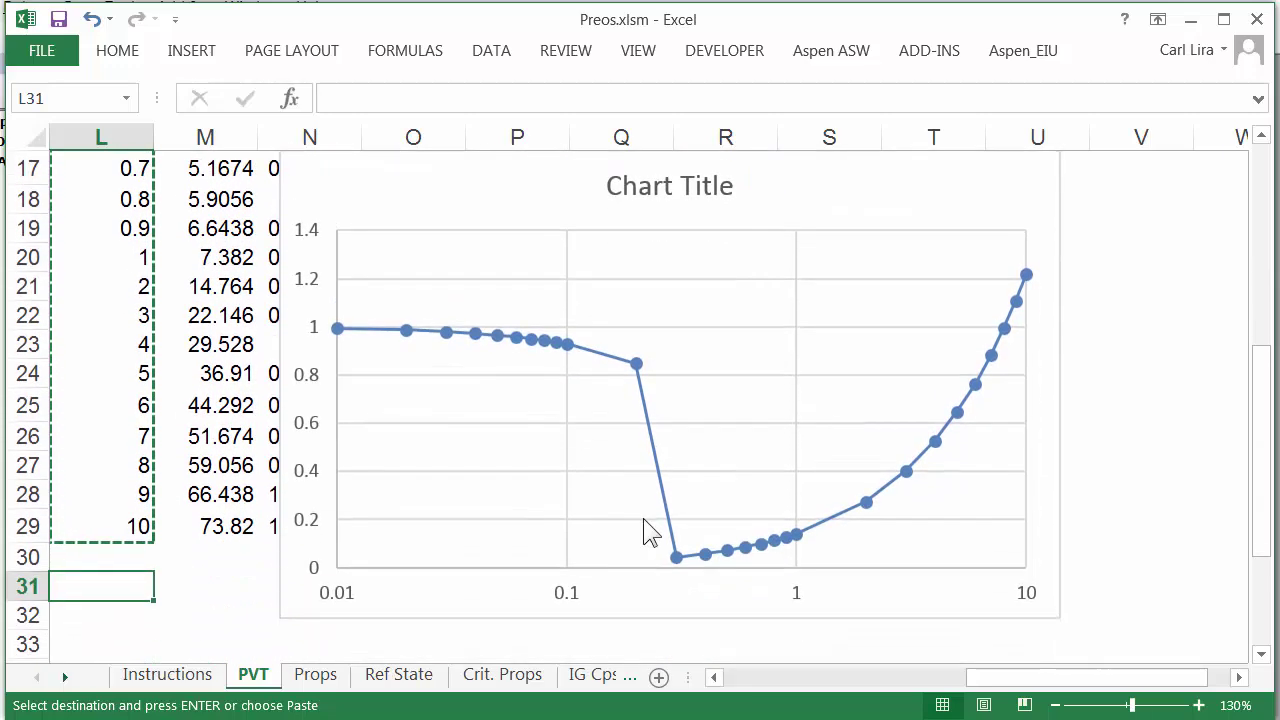